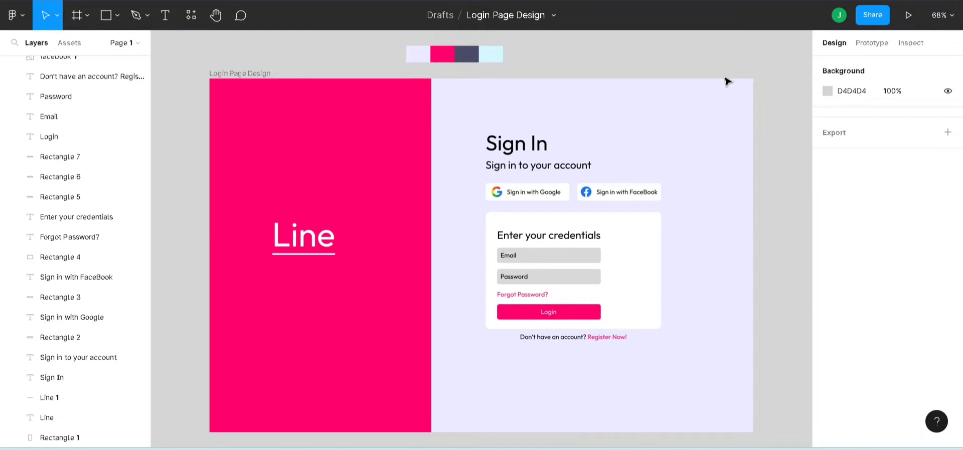
Step: Delete the existing Login Page Design frame with all its contents, keeping the color palette
left_click(261, 77)
left_click(556, 62)
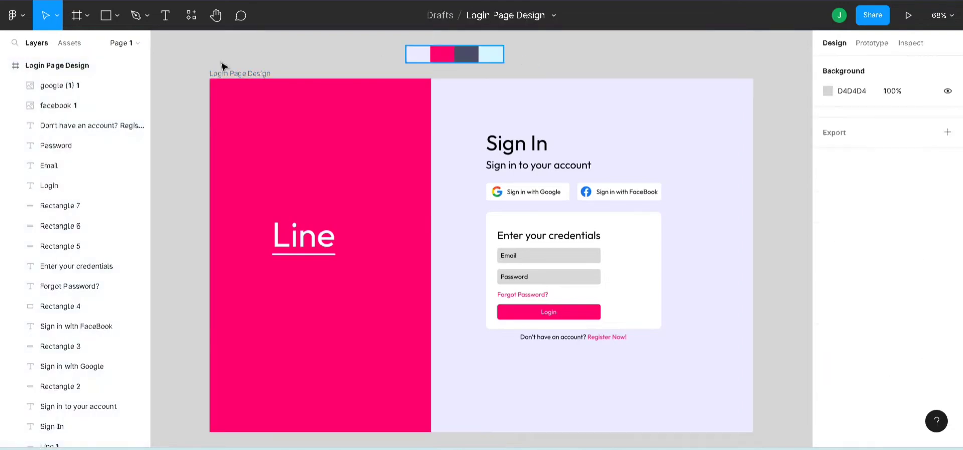
left_click_drag(256, 74, 257, 80)
key("Delete")
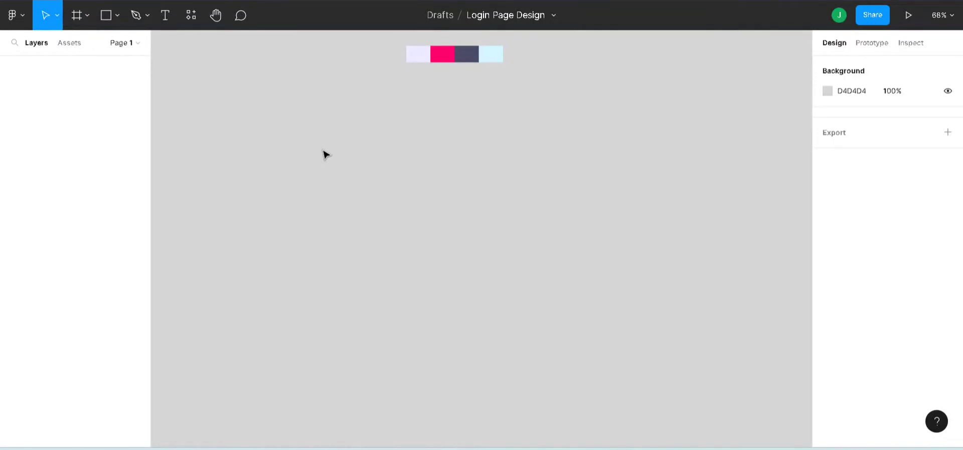
Step: Create a MacBook Air frame (1280 × 832), place it below the color palette and zoom to fit
key("f")
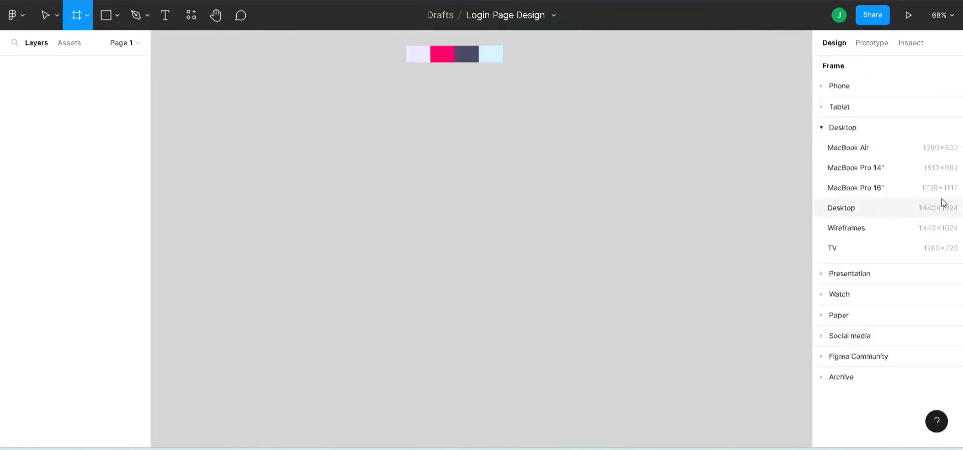
left_click(870, 151)
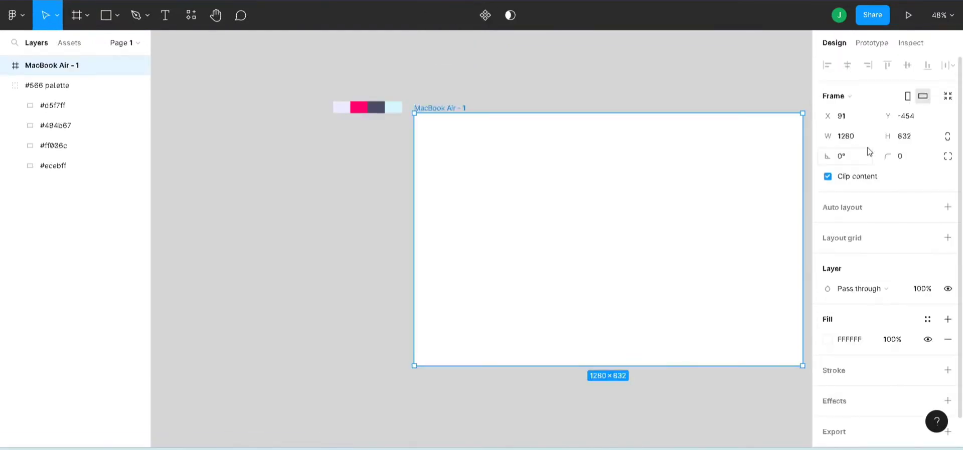
left_click_drag(619, 241, 417, 261)
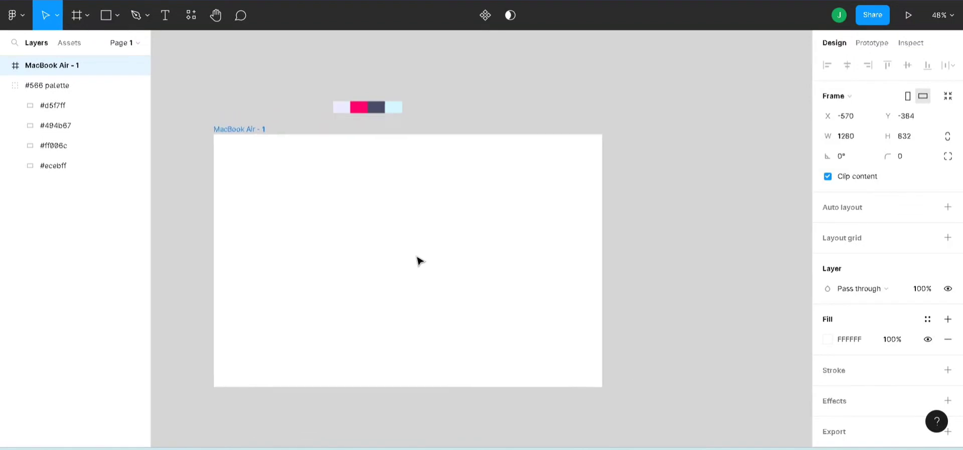
left_click(942, 15)
left_click(877, 109)
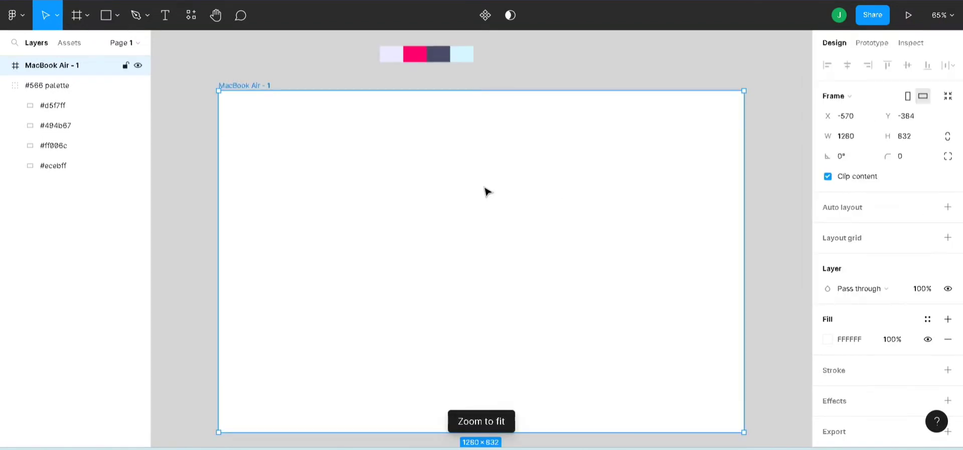
Step: Collapse the #566 palette group and move it above the MacBook Air frame in the layer order
left_click(4, 85)
left_click(46, 86)
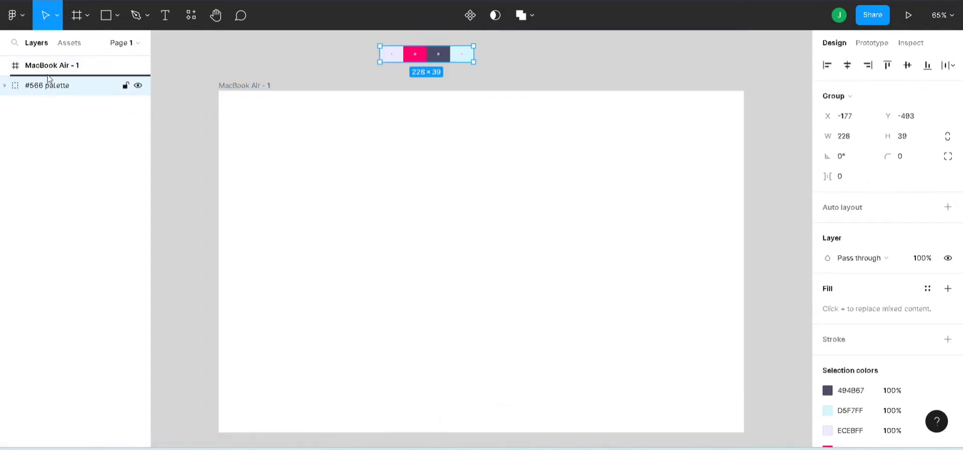
key("ctrl+]")
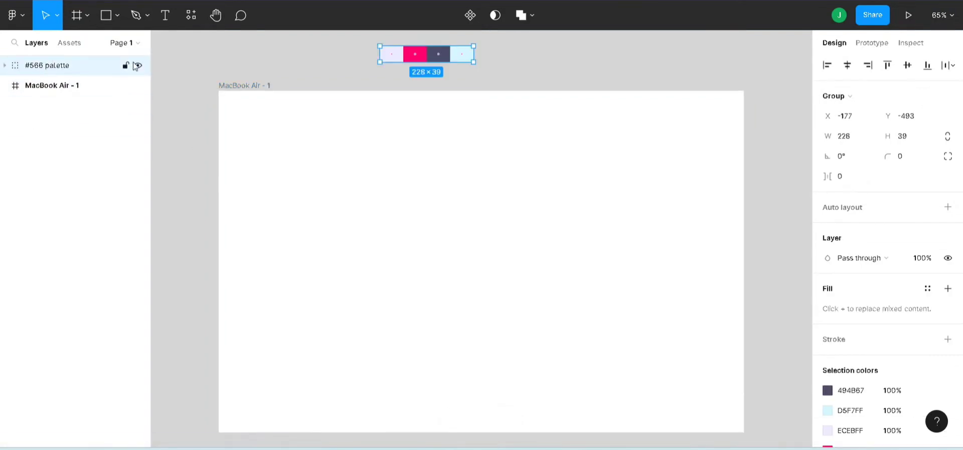
Step: Browse the available palettes in the Color Palettes plugin, then close it
left_click(28, 93)
right_click(522, 49)
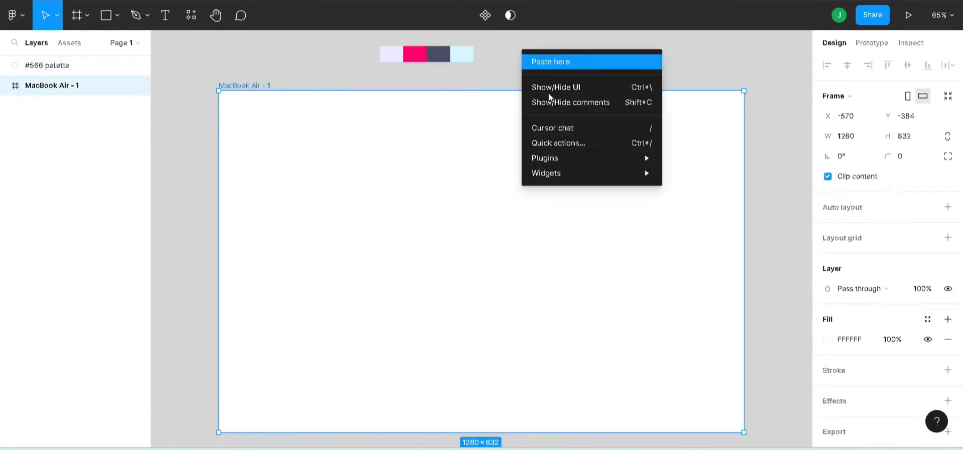
mouse_move(621, 162)
left_click(696, 176)
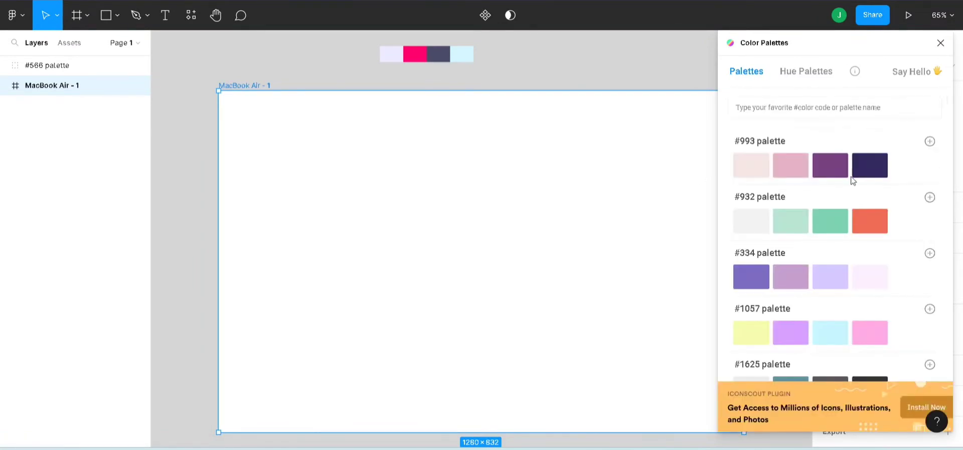
scroll(851, 180, "down", 10)
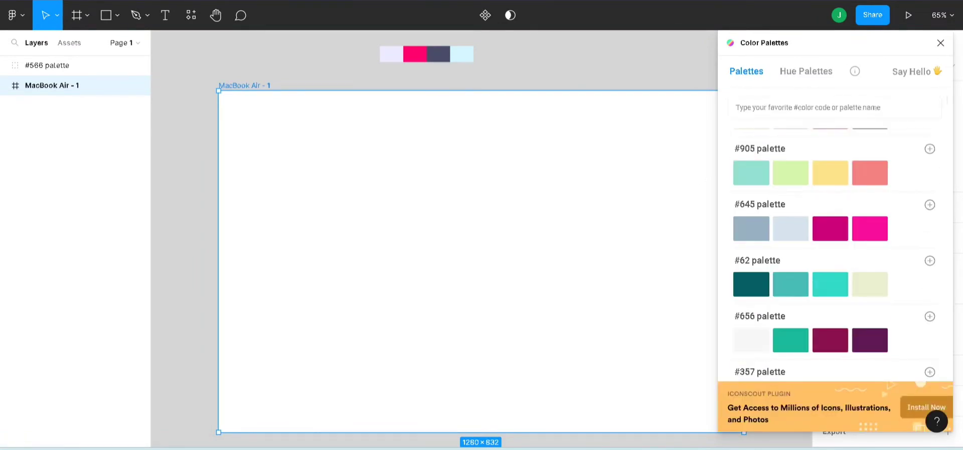
left_click(940, 42)
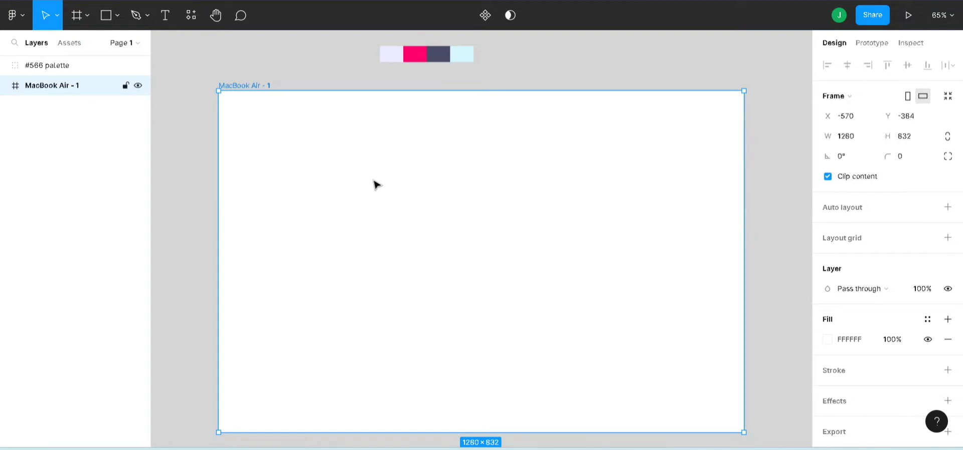
Step: Draw a rectangle about 614 wide on the left side of the MacBook Air frame, covering its full 832 height
key("r")
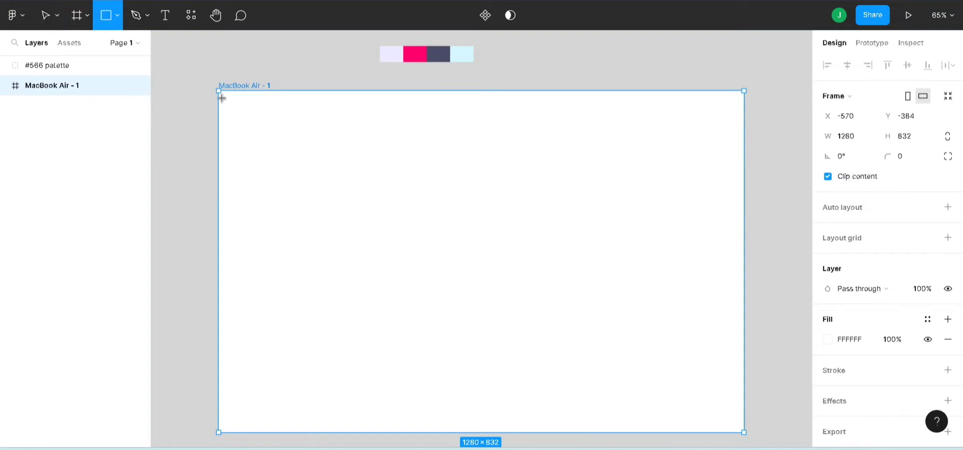
mouse_move(219, 95)
left_mouse_down()
mouse_move(346, 215)
mouse_move(411, 378)
mouse_move(466, 445)
mouse_move(470, 364)
left_mouse_up()
scroll(468, 352, "up", 2)
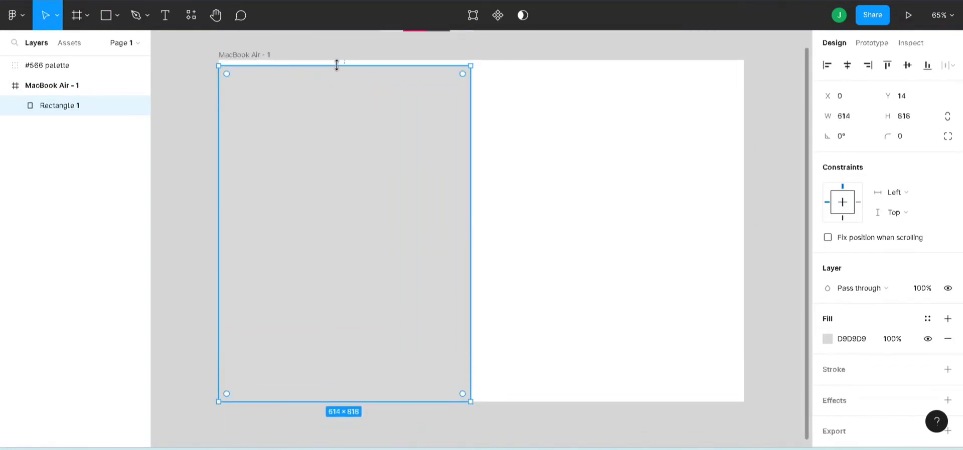
left_click_drag(337, 66, 337, 60)
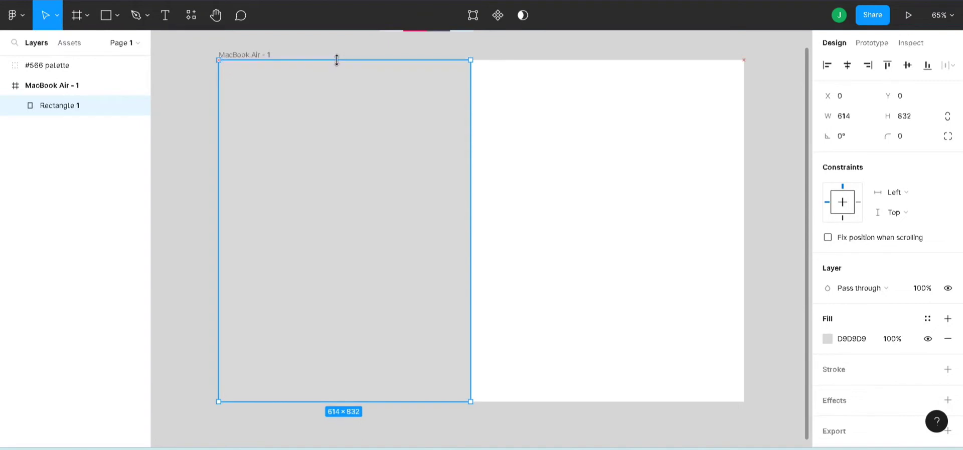
left_click(763, 138)
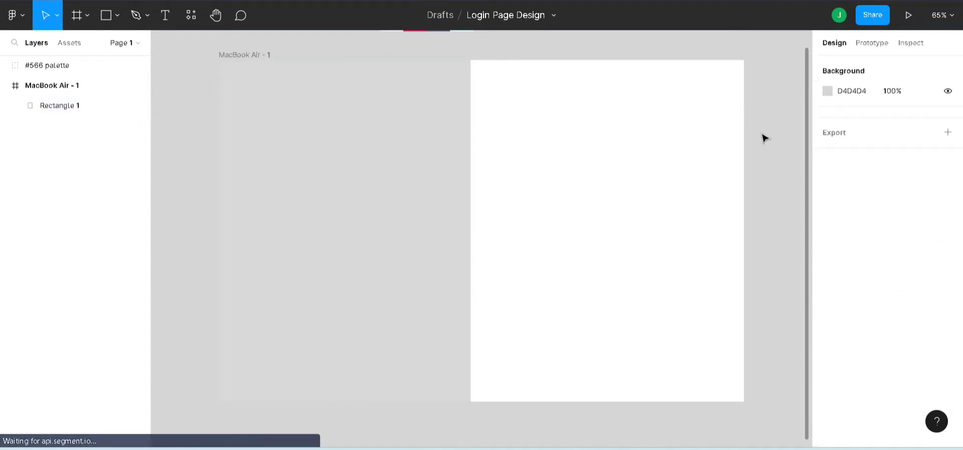
Step: Set the canvas background color to the grey A0A0A0
left_click(828, 91)
left_click_drag(672, 149, 656, 166)
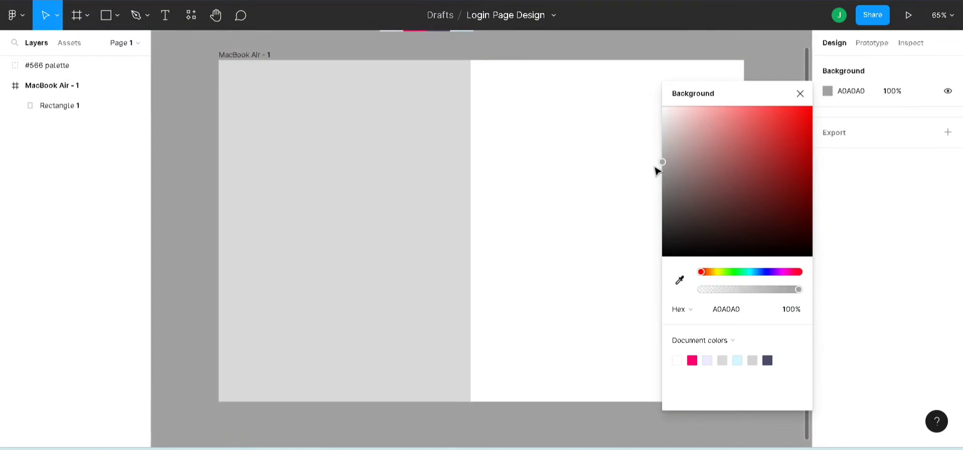
left_click(800, 94)
scroll(617, 133, "up", 1)
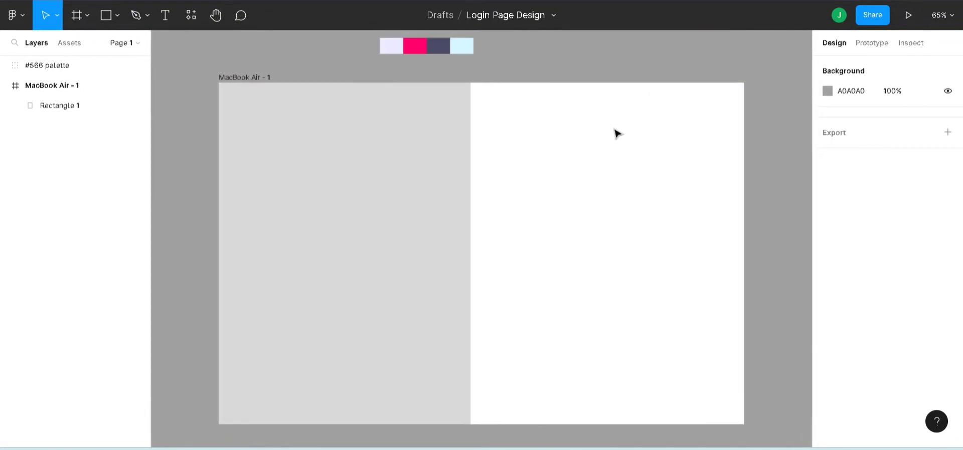
Step: Set the canvas background to 494B67 by sampling the dark swatch of the color palette
left_click(827, 91)
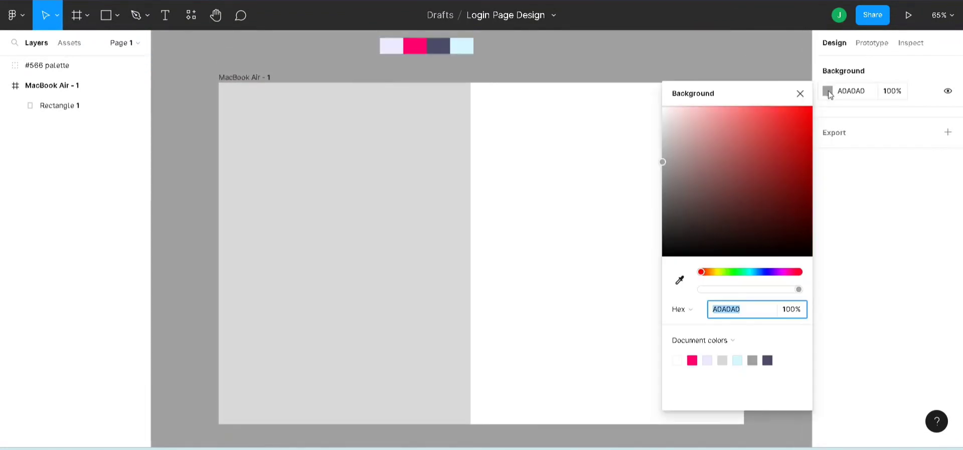
left_click(680, 280)
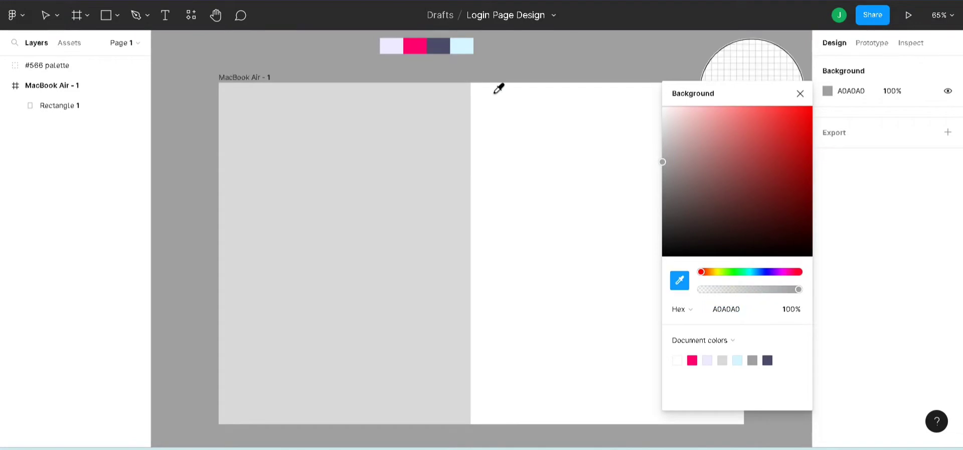
left_click(441, 44)
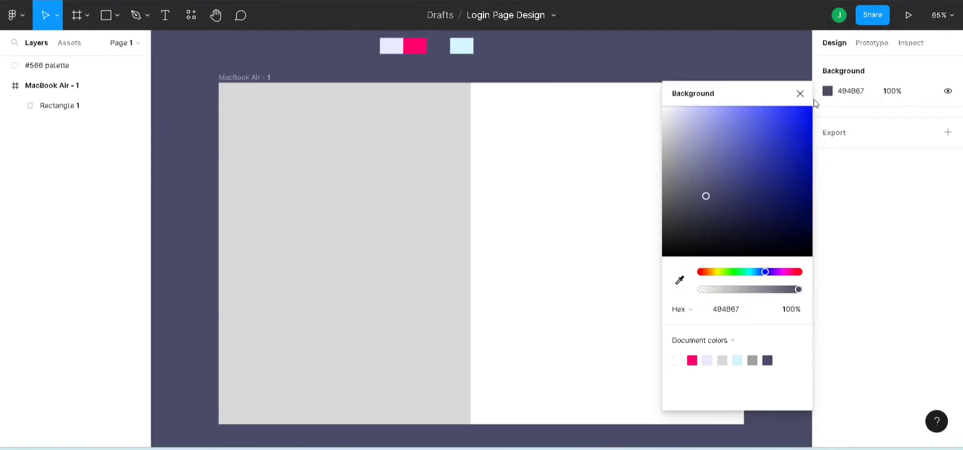
left_click(800, 93)
Step: Fill the rectangle on the left side of the frame with the document's pink color FF006C
left_click(389, 133)
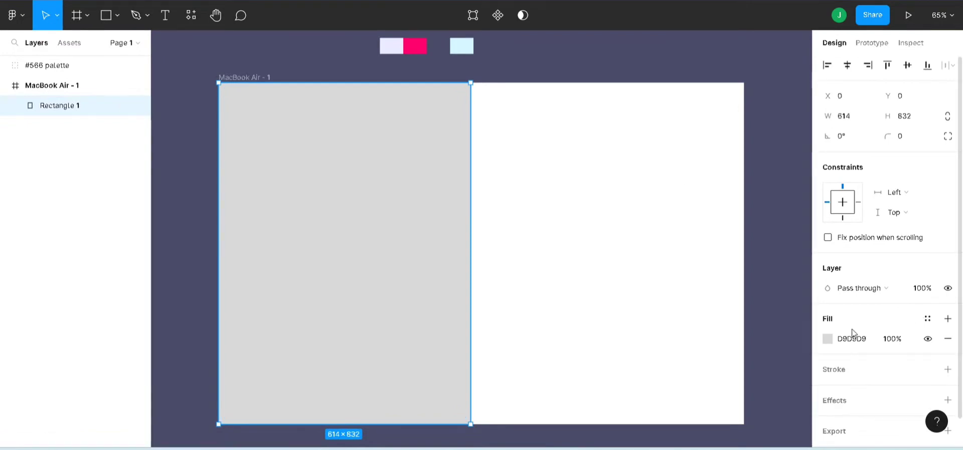
left_click(828, 339)
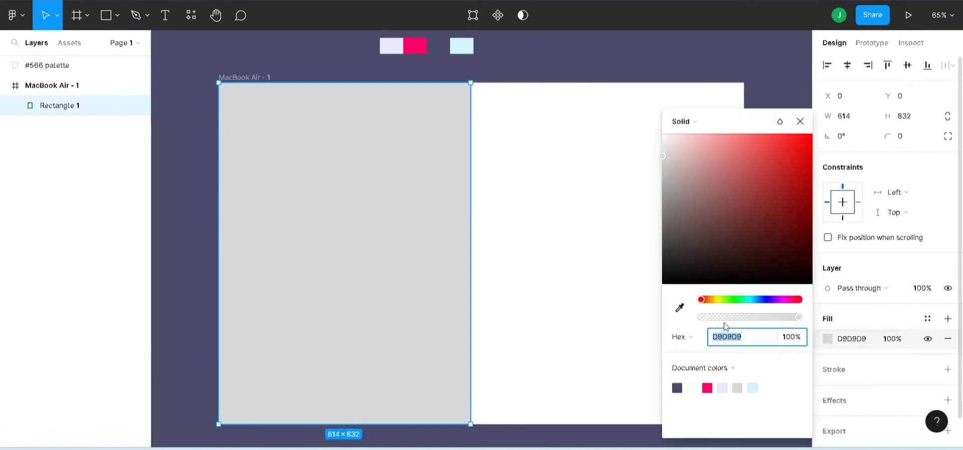
left_click(707, 388)
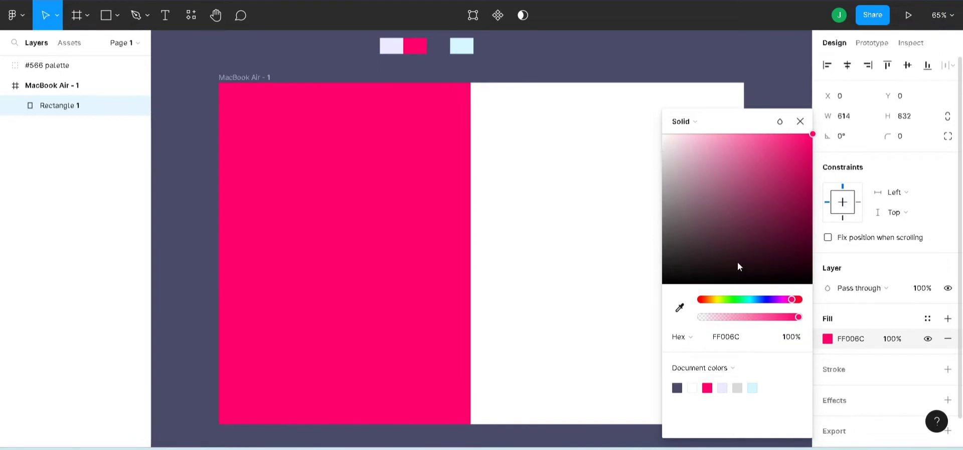
left_click(801, 124)
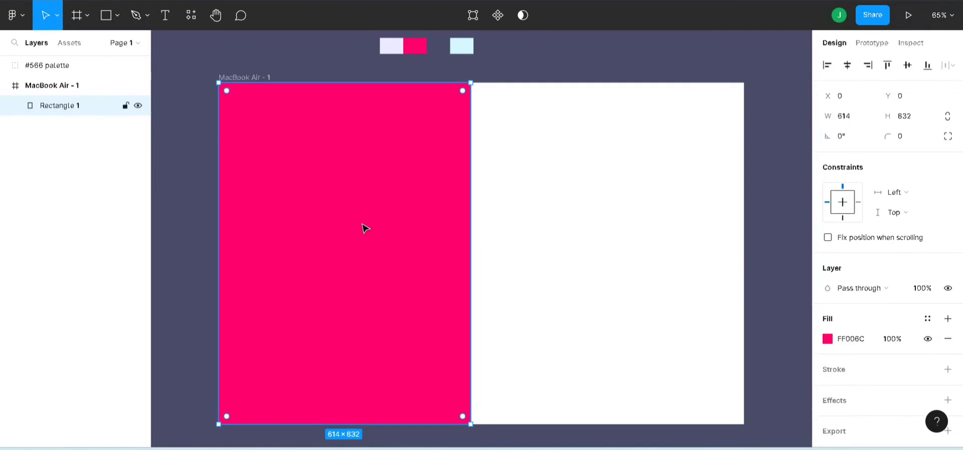
key("t")
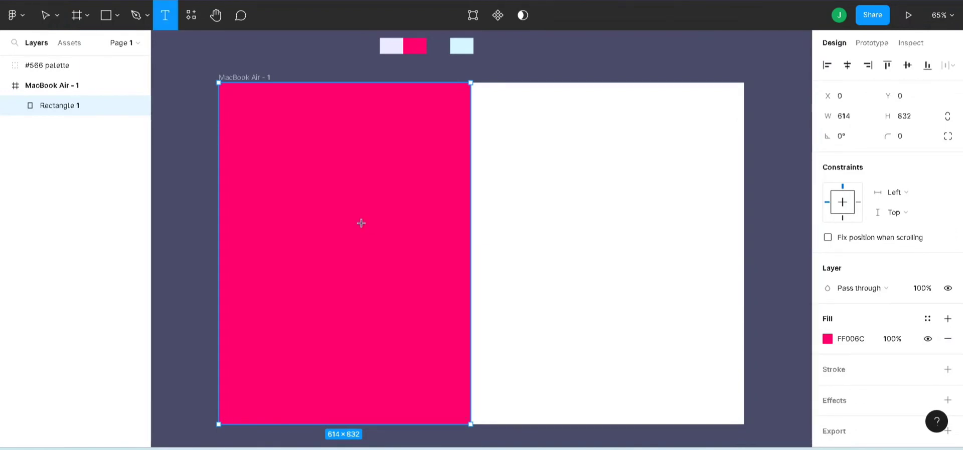
key("Escape")
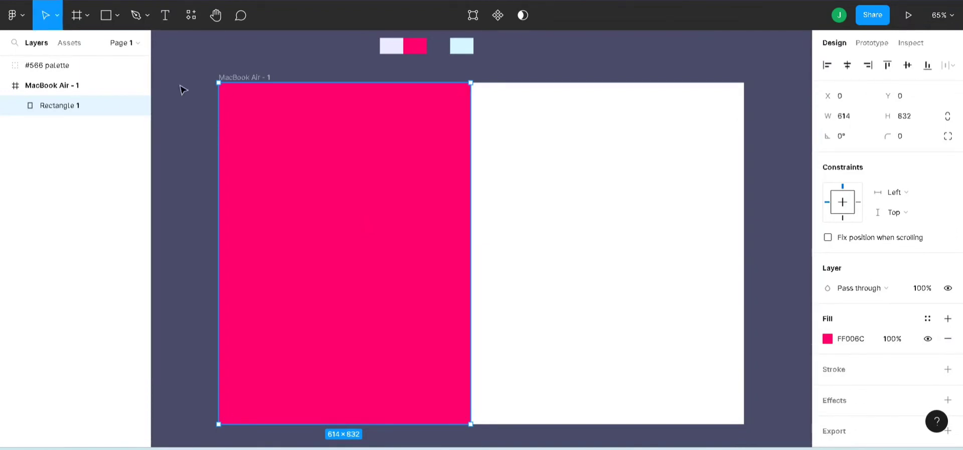
Step: Add a layout grid to the MacBook Air frame, change it to columns and set the count to 12
left_click(257, 78)
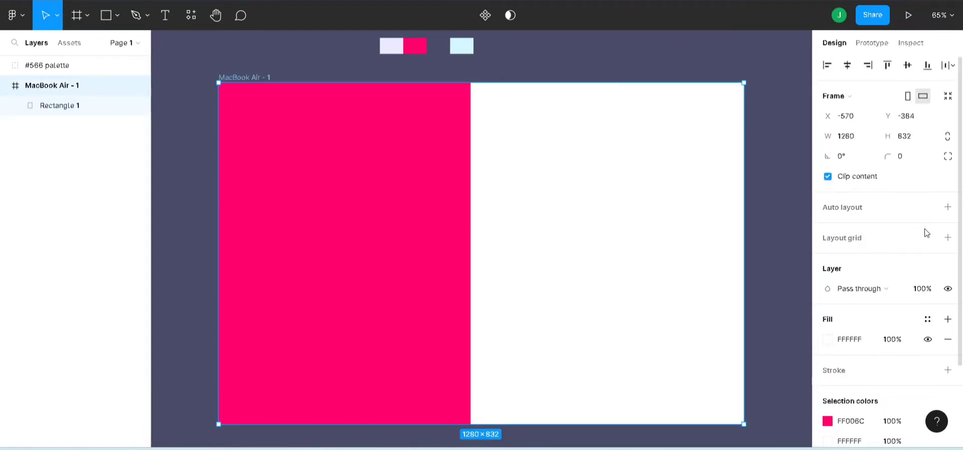
left_click(940, 237)
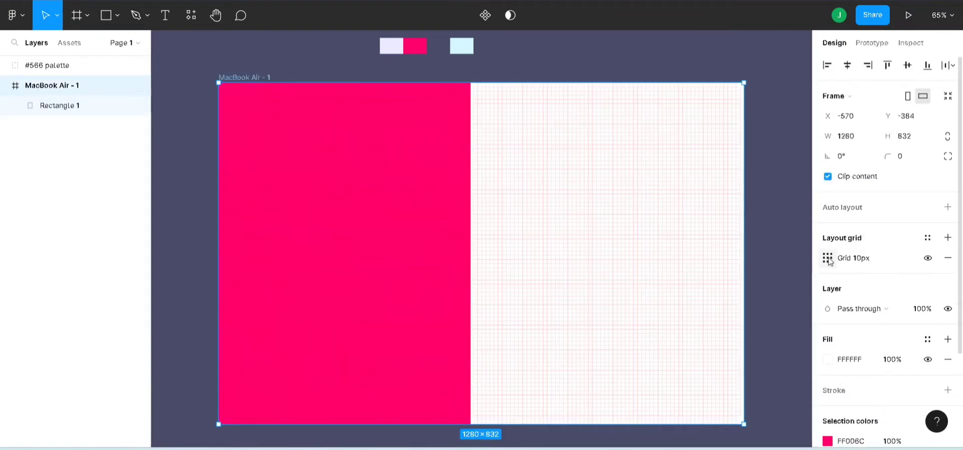
left_click(828, 258)
left_click(715, 261)
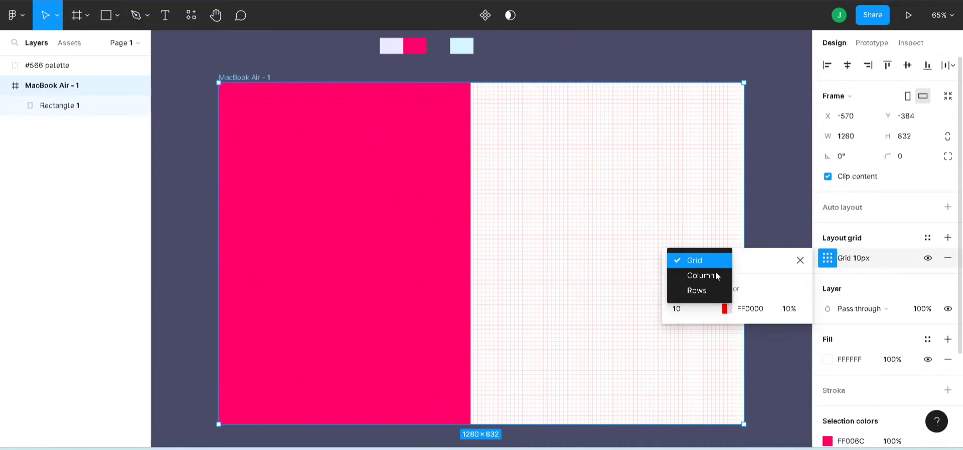
left_click(716, 272)
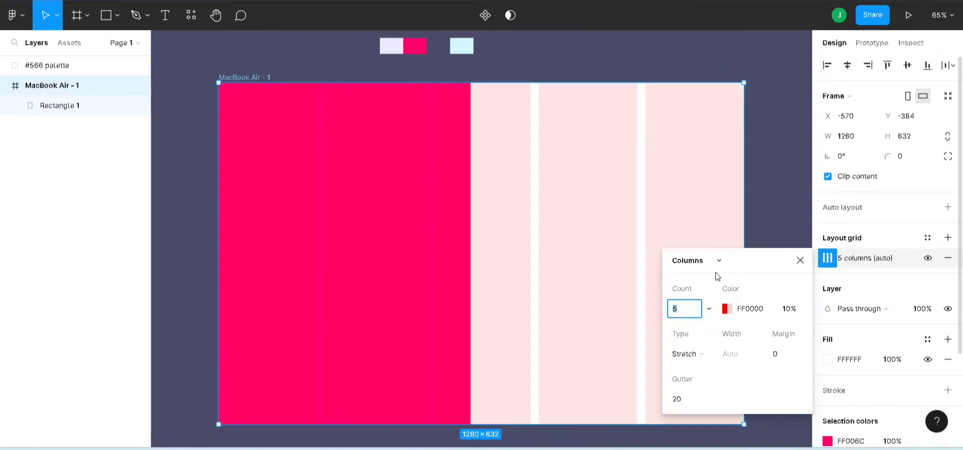
left_click(696, 300)
type("12")
key("Return")
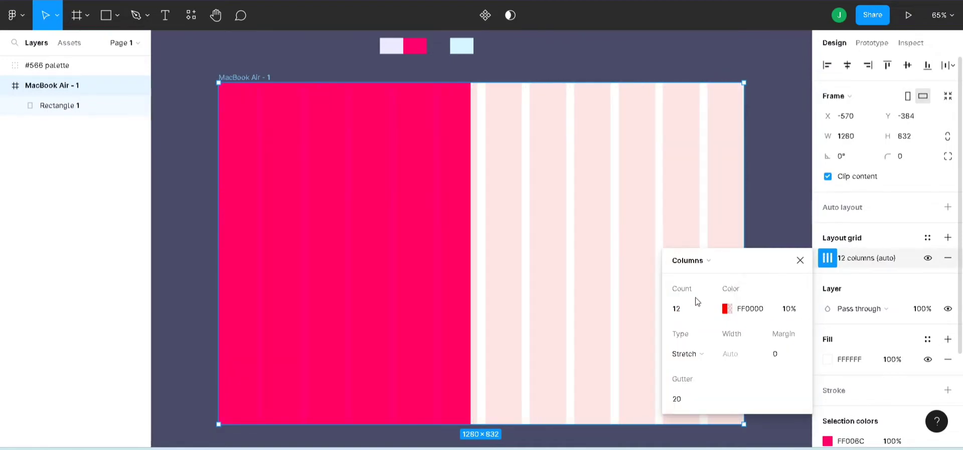
left_click(801, 261)
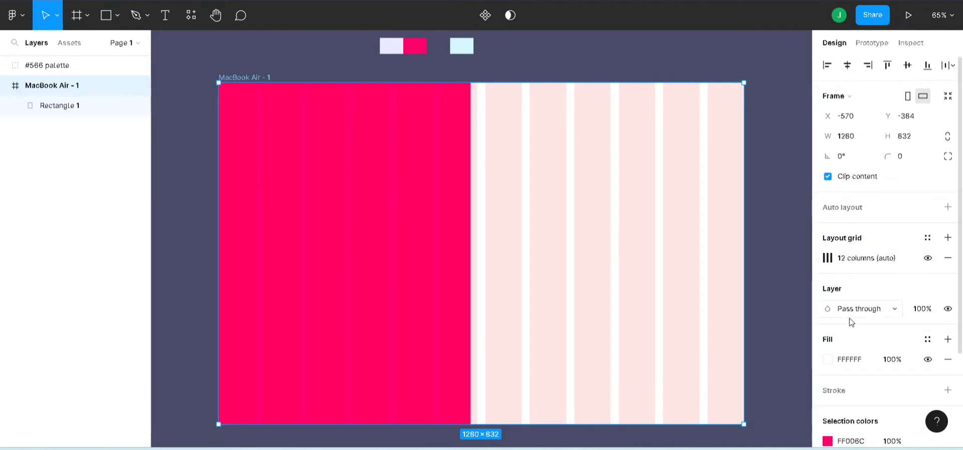
scroll(844, 296, "down", 3)
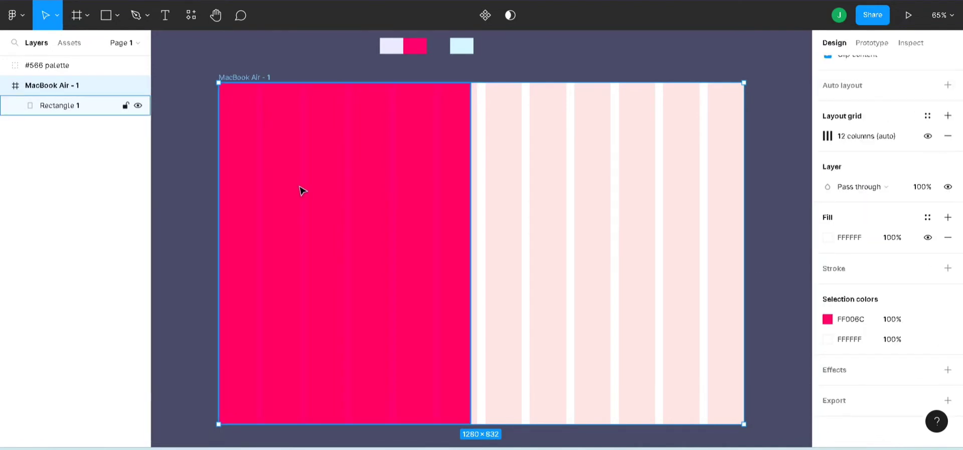
key("shift+0")
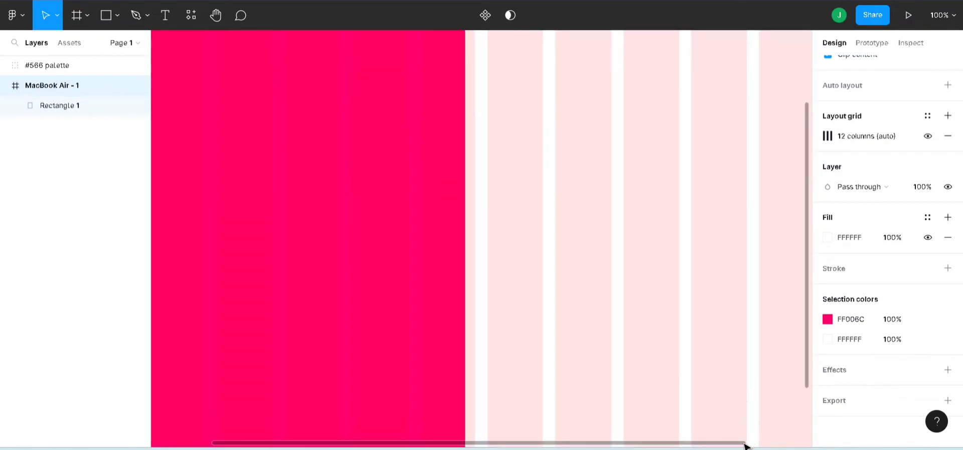
Step: Add the text "Line" on the pink rectangle and set its font size to 80
scroll(744, 445, "left", 5)
scroll(440, 241, "up", 1)
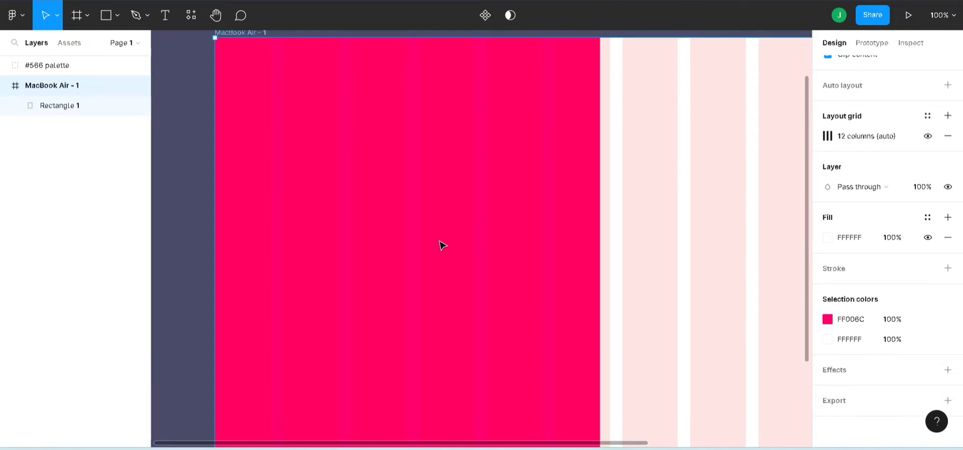
key("t")
left_click(351, 206)
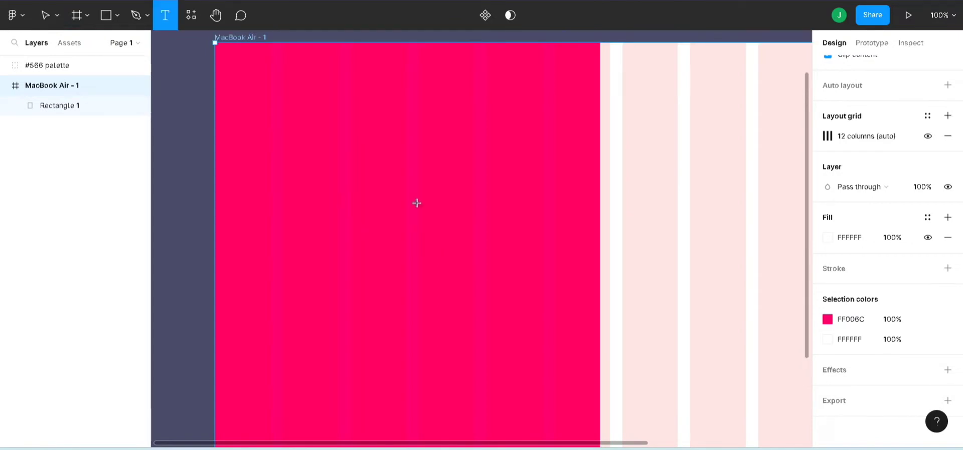
type("Line")
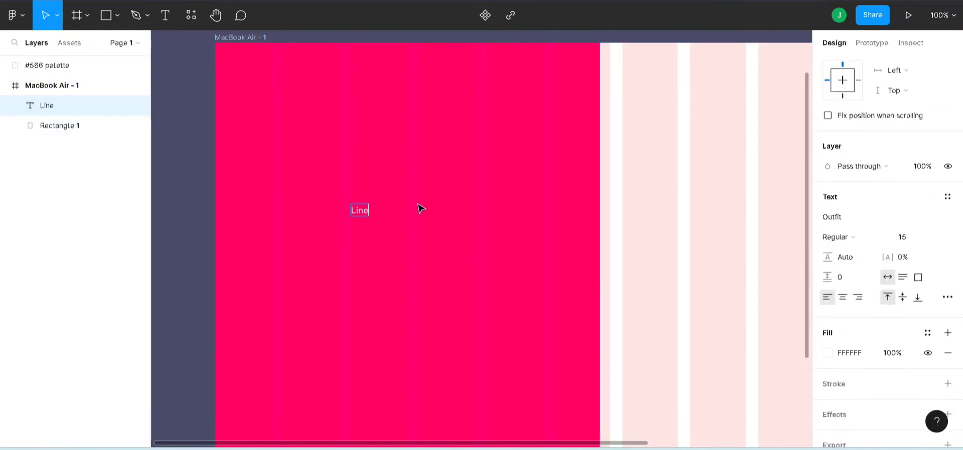
key("Escape")
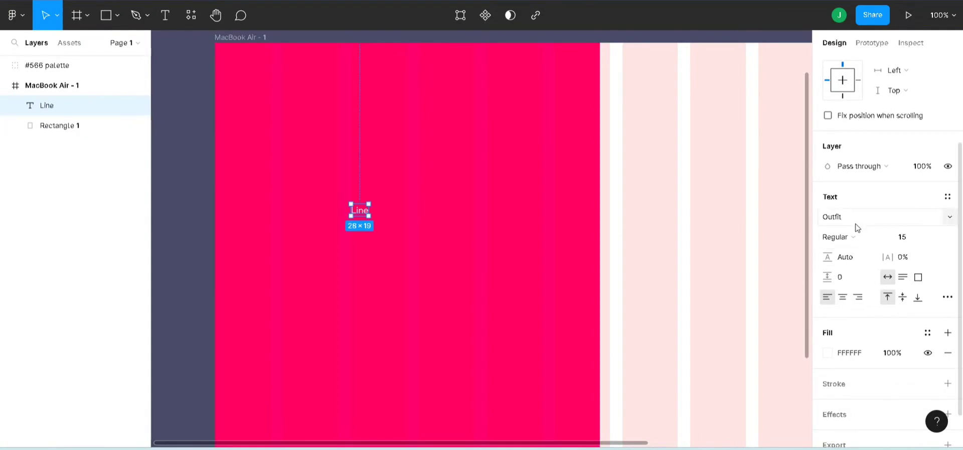
left_click(920, 242)
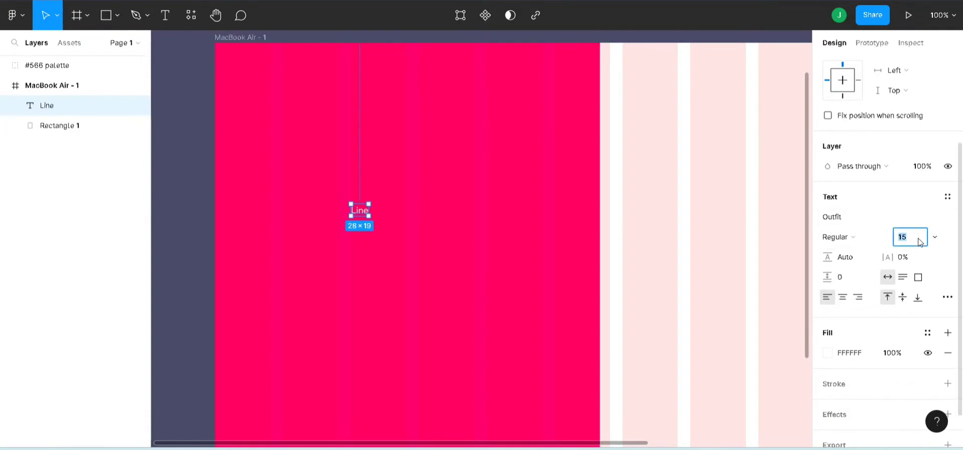
type("80")
key("Return")
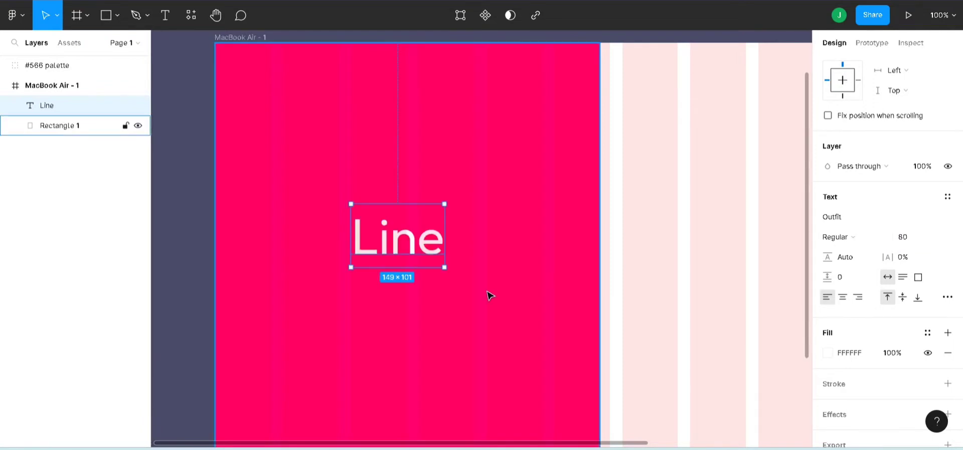
Step: Draw a horizontal line about 144 px long under the "Line" text, with a white FFFFFF stroke 5 thick
key("l")
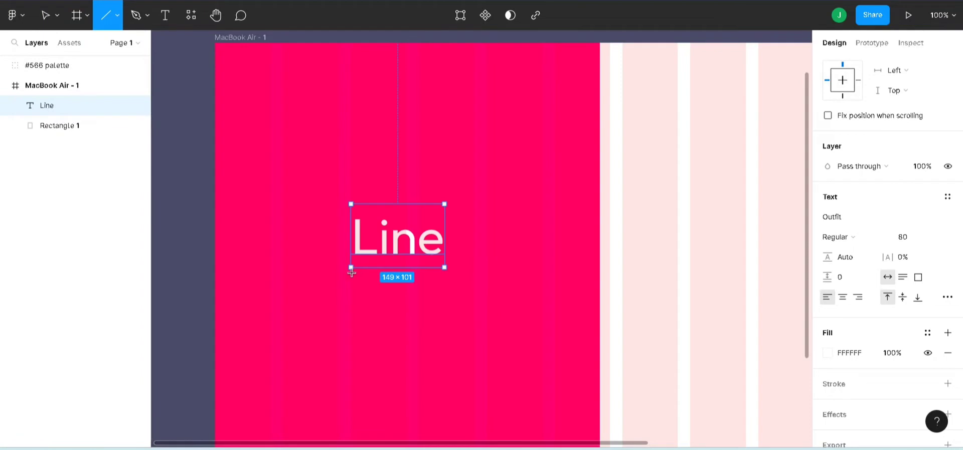
mouse_move(351, 273)
left_mouse_down()
mouse_move(442, 273)
mouse_move(420, 273)
mouse_move(421, 263)
left_mouse_up()
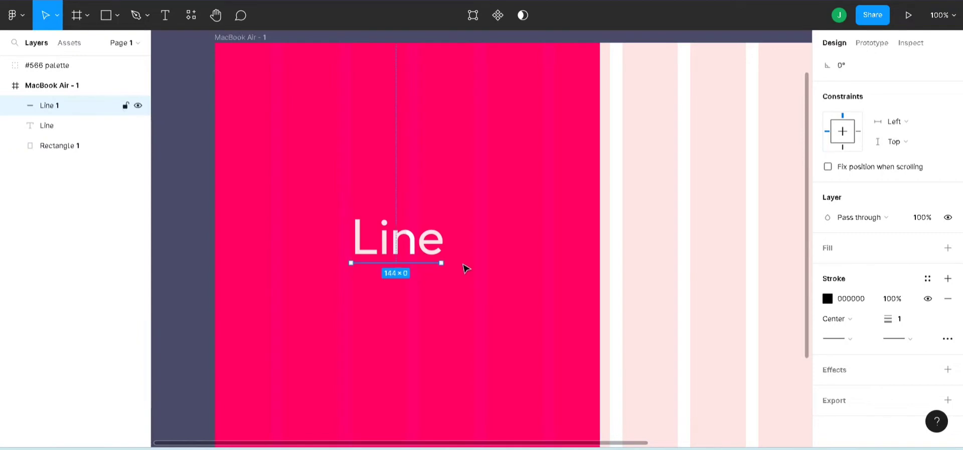
left_click(904, 319)
type("5")
key("Return")
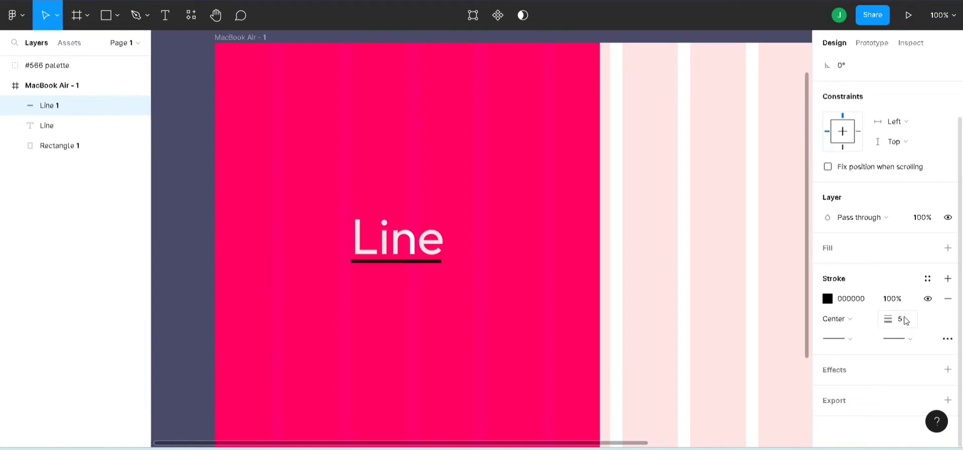
left_click(848, 302)
type("ffffff")
key("Return")
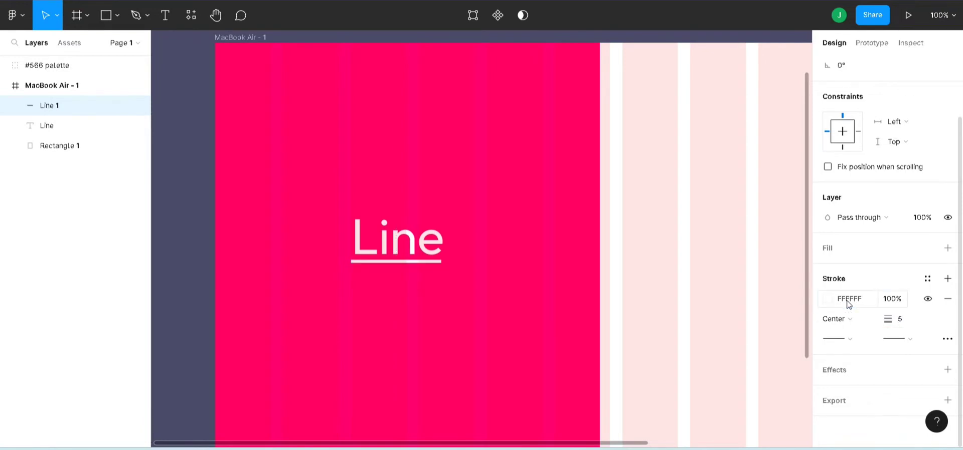
Step: Give the underline round end points and move it slightly farther below the "Line" text
left_click(845, 343)
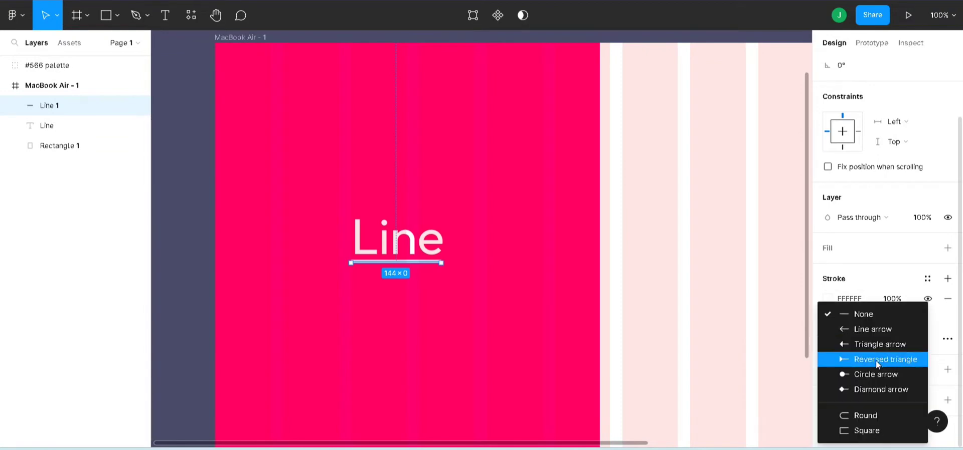
left_click(878, 413)
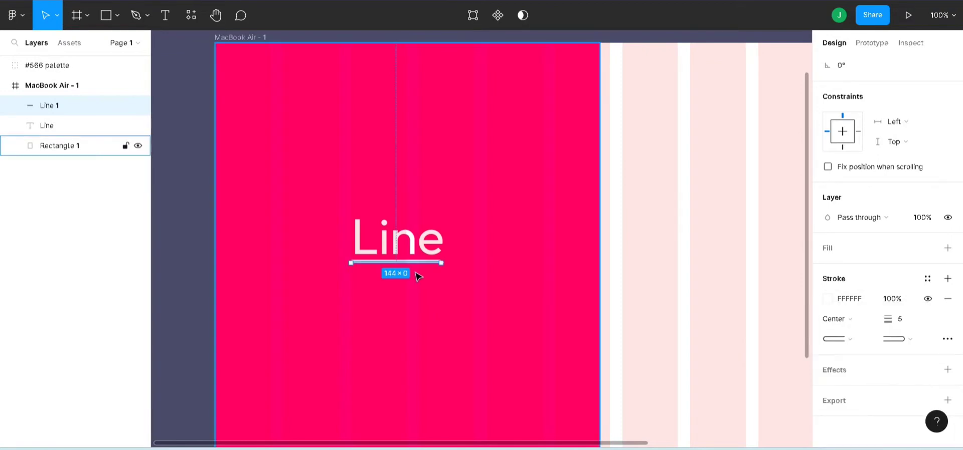
left_click_drag(416, 266, 415, 263)
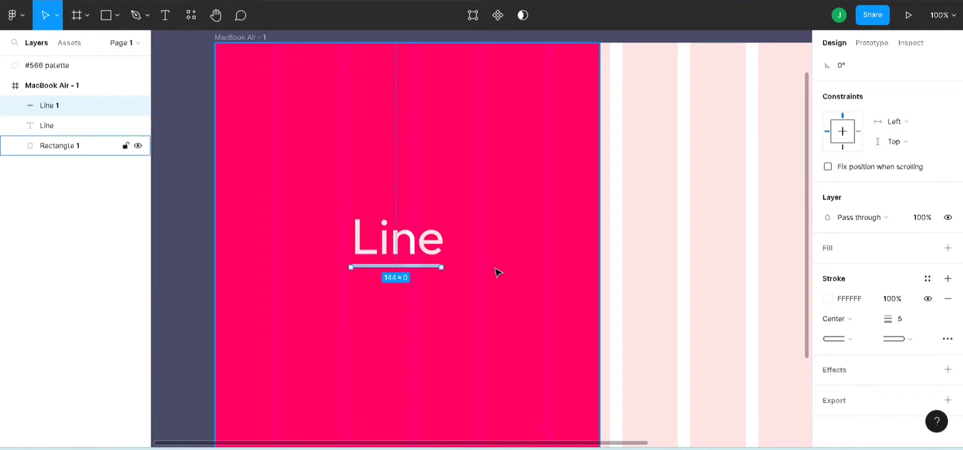
left_click(660, 265)
Step: Add the text "Sign In" in the white area of the frame, beside the pink panel
left_click_drag(620, 443, 698, 359)
scroll(544, 251, "down", 2)
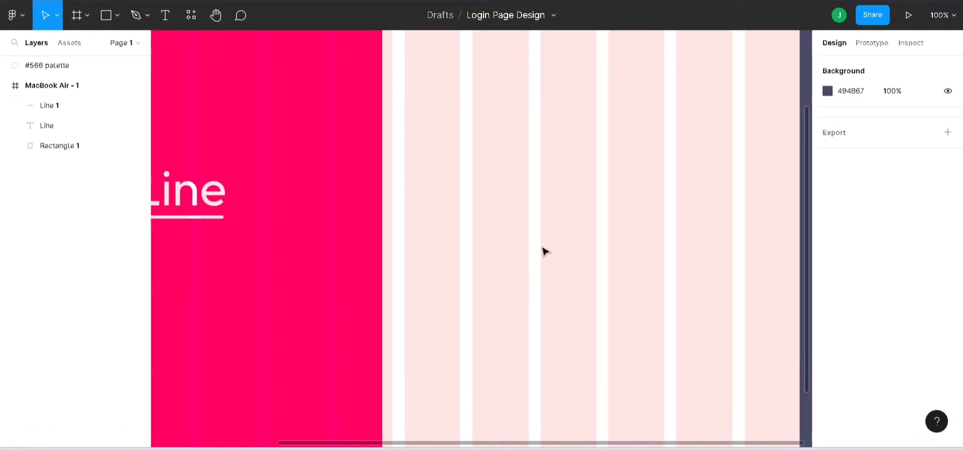
scroll(545, 251, "up", 2)
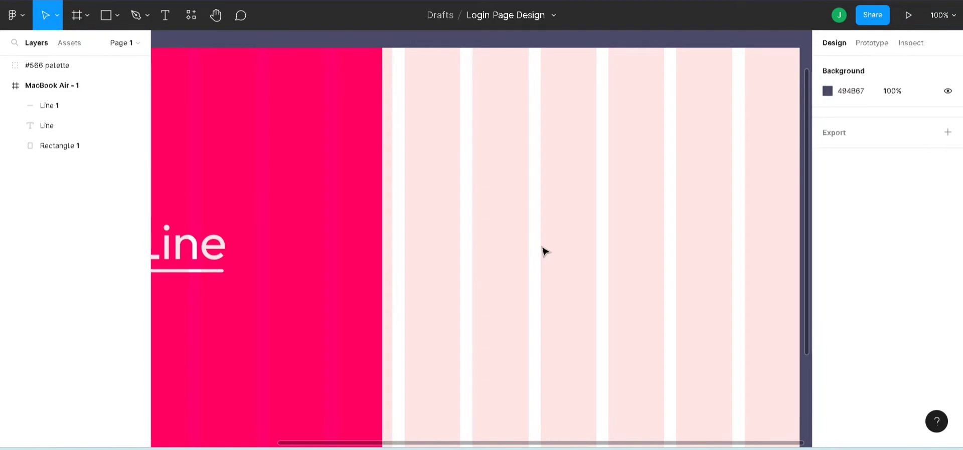
key("t")
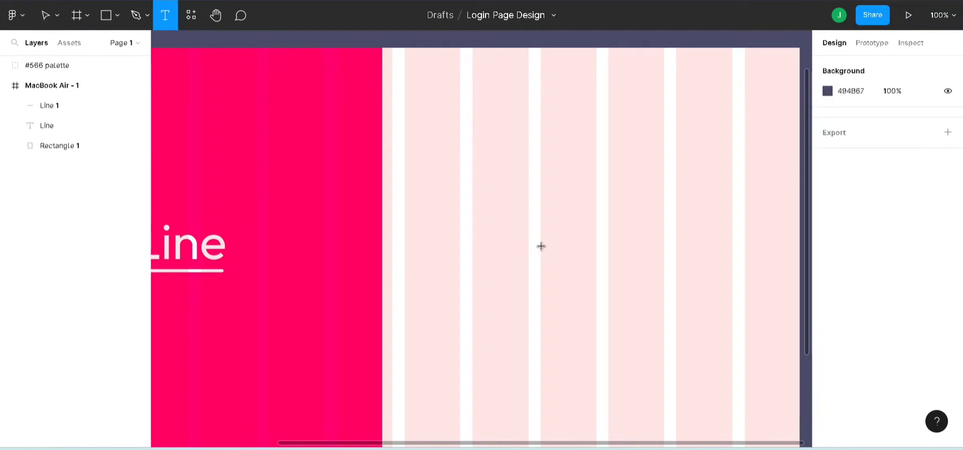
left_click(458, 202)
type("S")
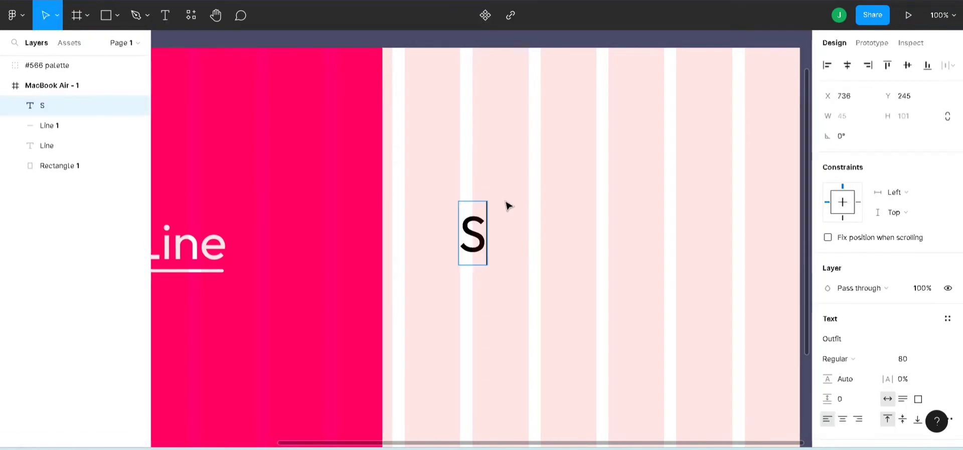
type("ign i")
key("BackSpace")
type("I")
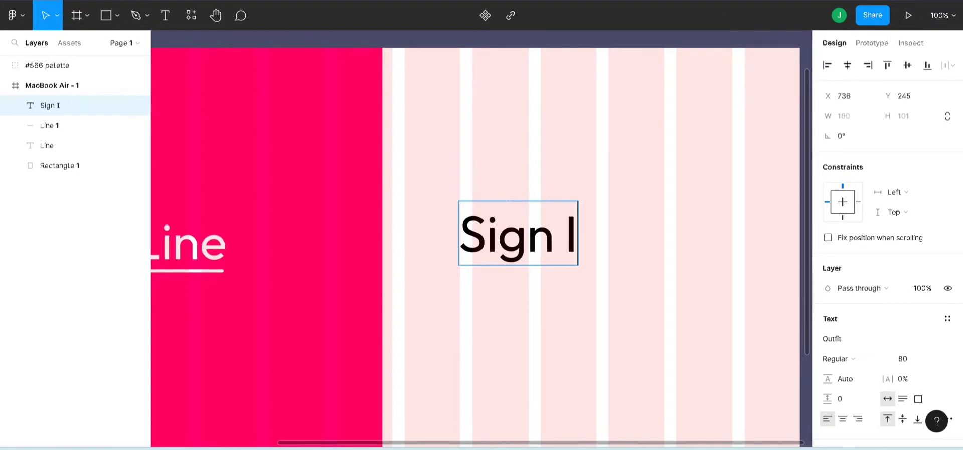
type("n")
key("Escape")
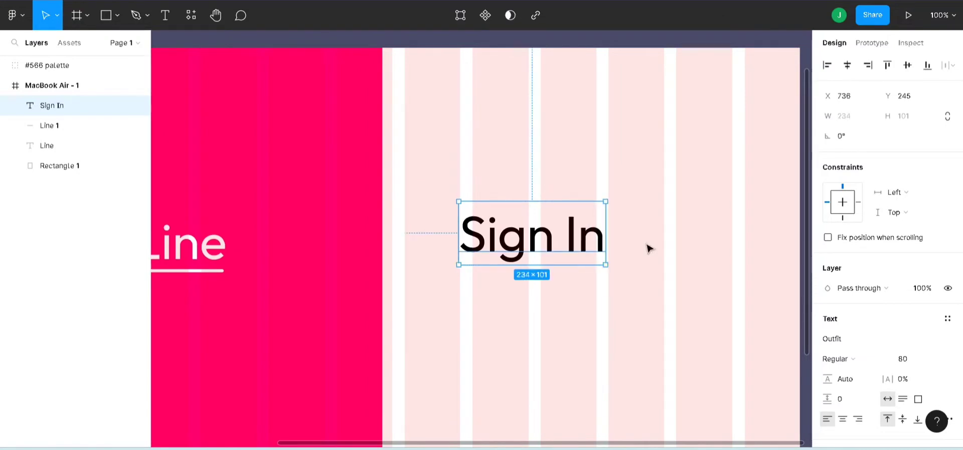
Step: Set the "Sign In" heading's font size to 50 and move it slightly higher
left_click(906, 361)
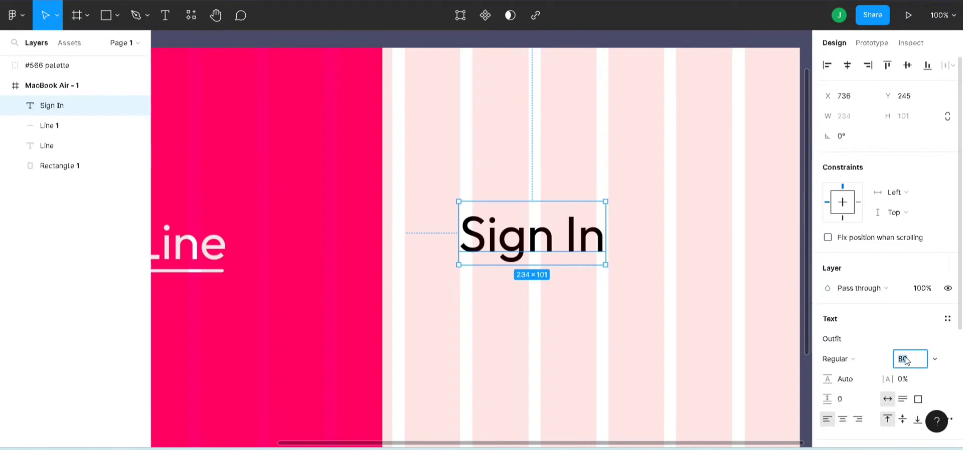
type("50")
key("Return")
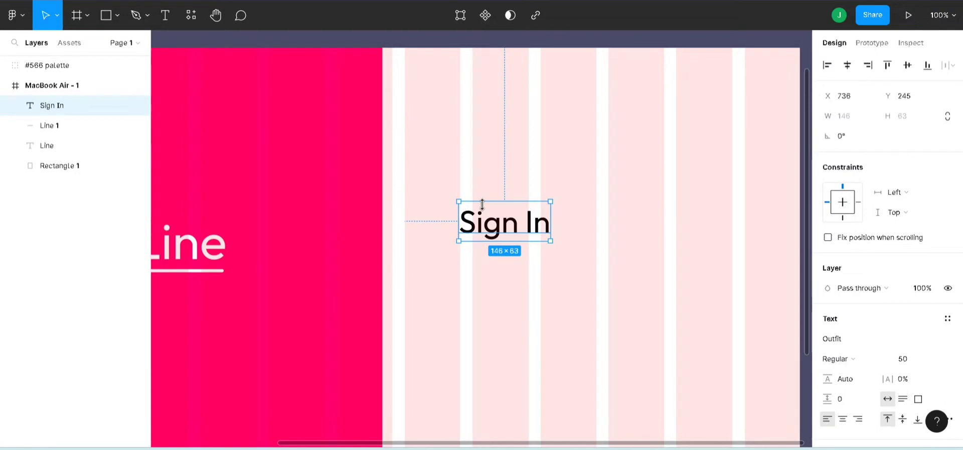
left_click_drag(503, 217, 517, 229)
Step: Duplicate the "Sign In" heading directly below it and change the copy's text to "Sign in to your account!"
key("ctrl+d")
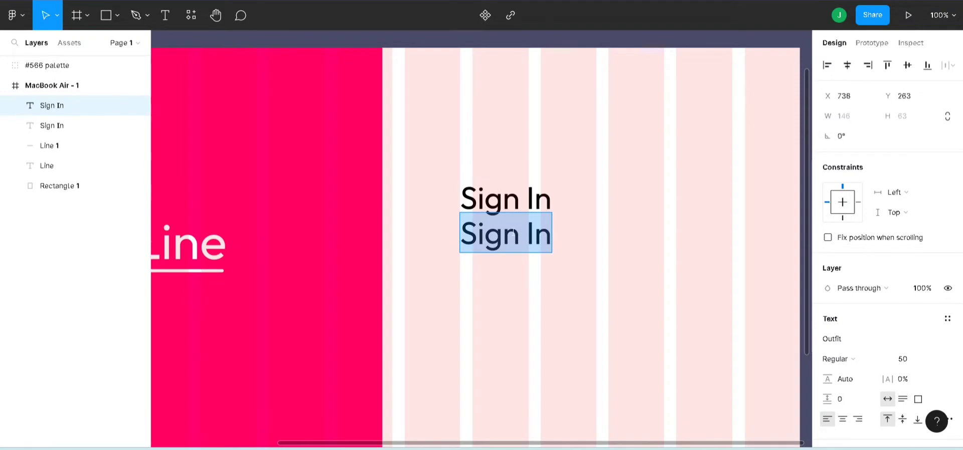
type("Sign")
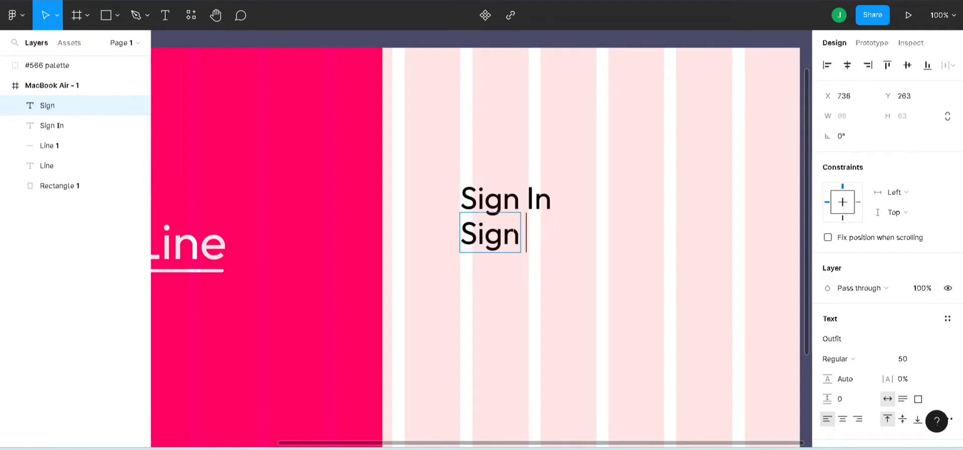
type(" in to your")
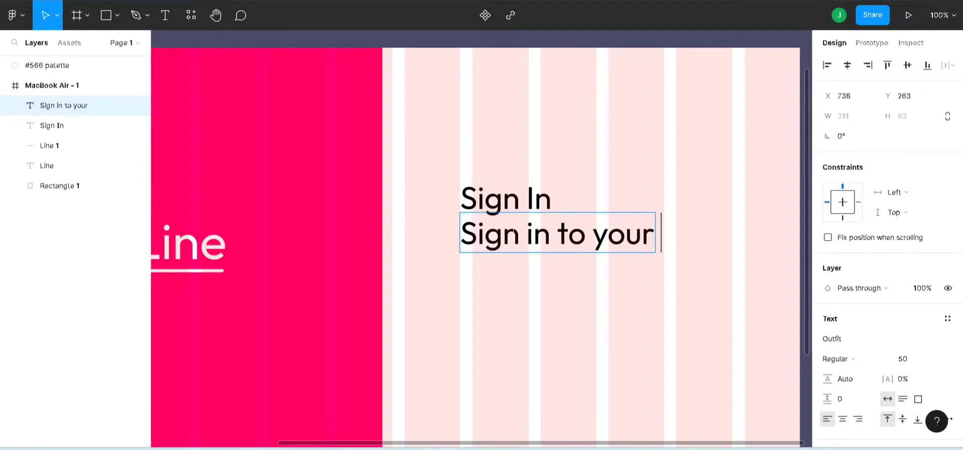
type(" account")
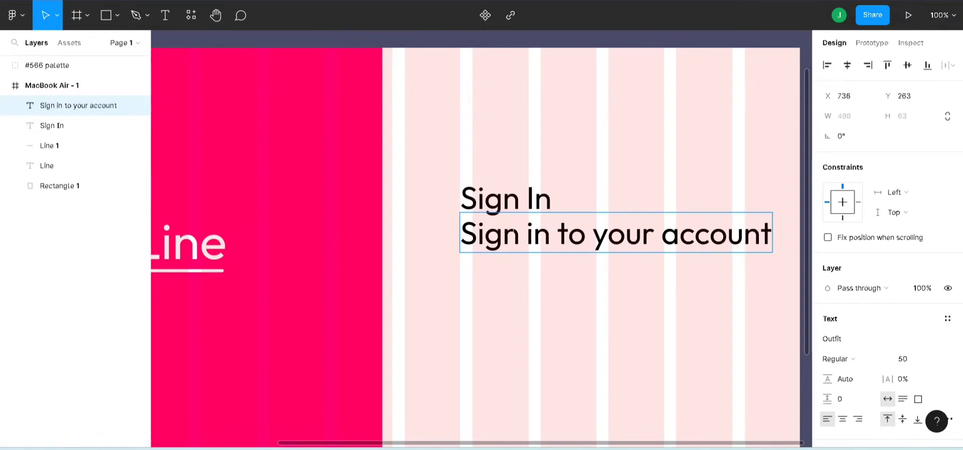
type("!")
key("Escape")
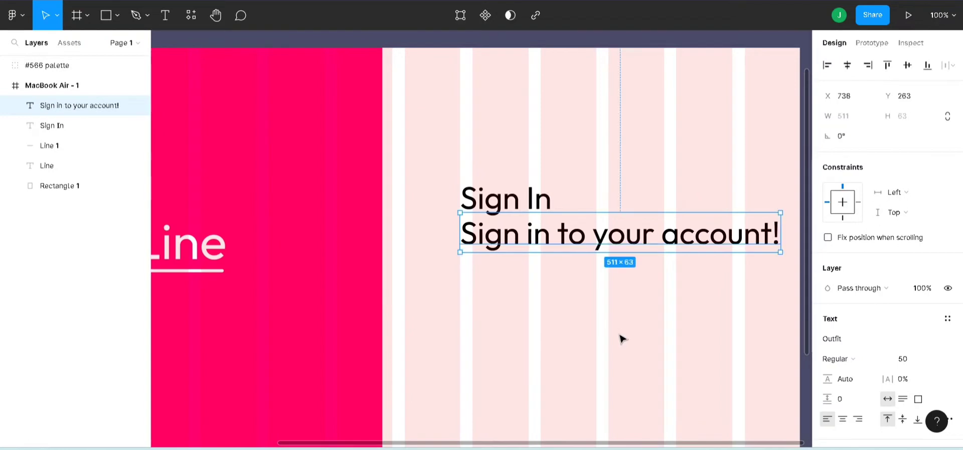
Step: Set the font size of "Sign in to your account!" to 25 and move it slightly lower beneath the heading
left_click(915, 364)
key("Return")
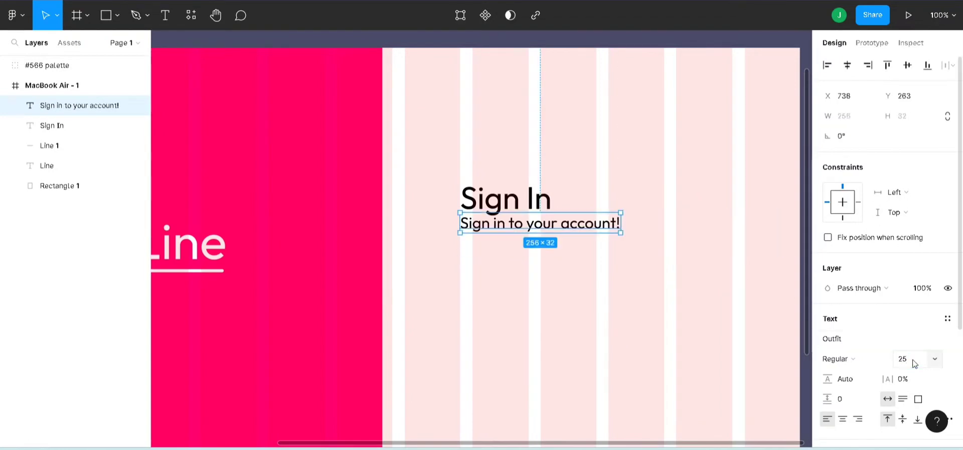
mouse_move(586, 226)
left_mouse_down()
mouse_move(576, 223)
mouse_move(588, 232)
left_mouse_up()
left_click(586, 273)
Step: Draw a rectangle about 217 × 44 below the "Sign in to your account!" text and set its corner radius to 5
scroll(588, 273, "down", 1)
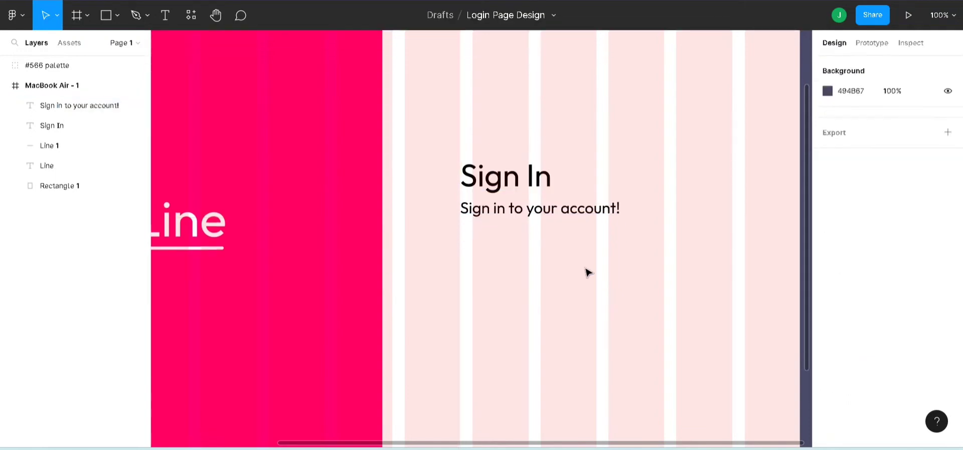
scroll(588, 273, "down", 2)
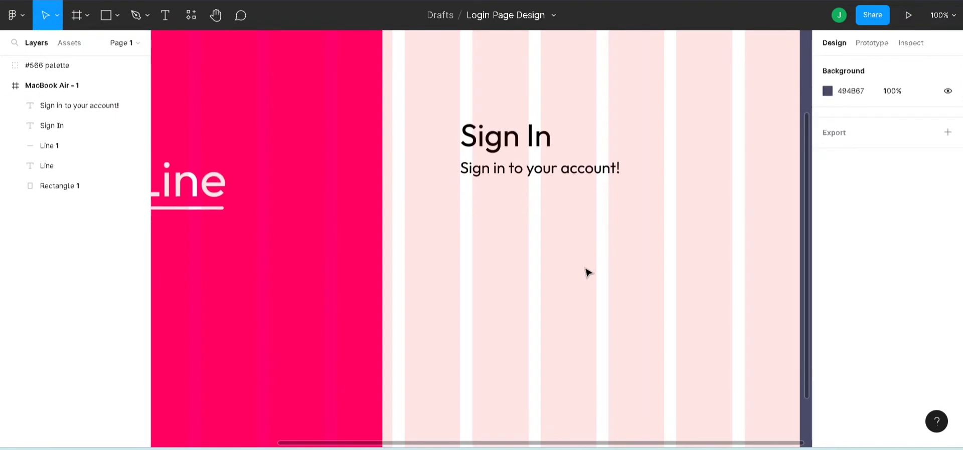
key("r")
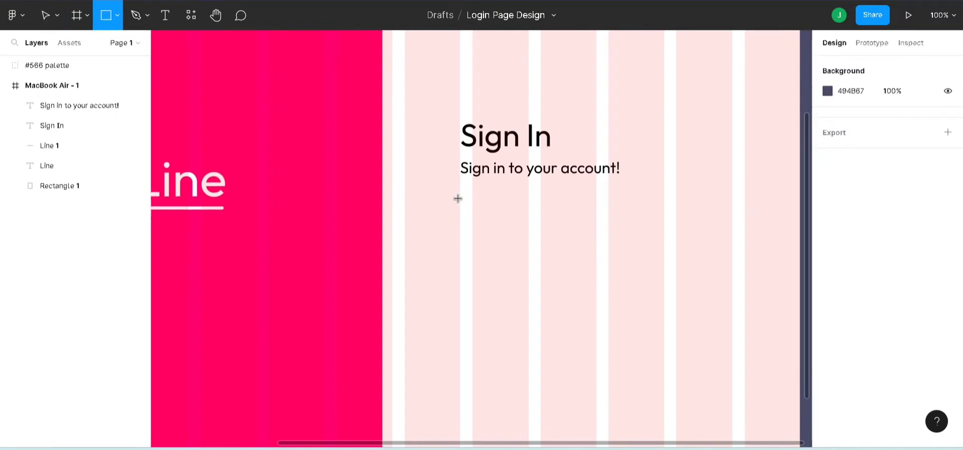
left_click_drag(461, 199, 597, 230)
left_click(928, 139)
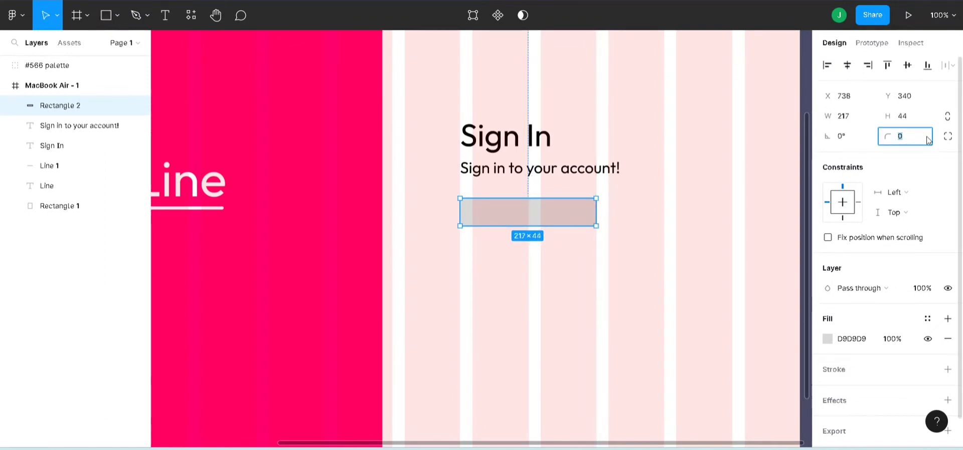
key("Return")
left_click(570, 258)
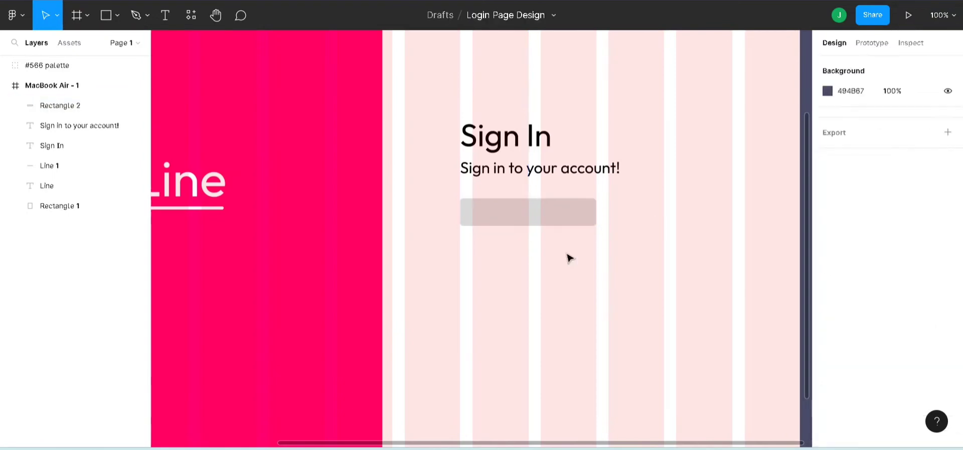
Step: Change the fill of the rounded rectangle below "Sign in to your account!" to white (FFFFFF)
left_click(551, 219)
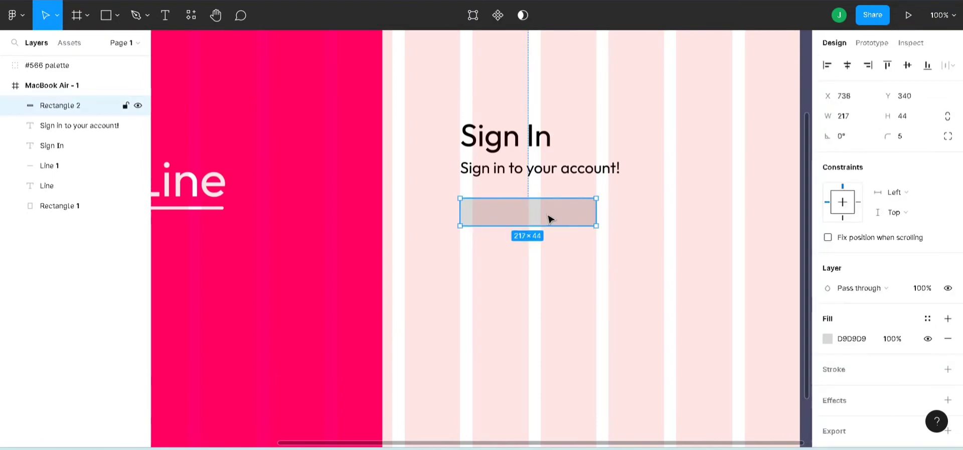
key("ctrl+plus")
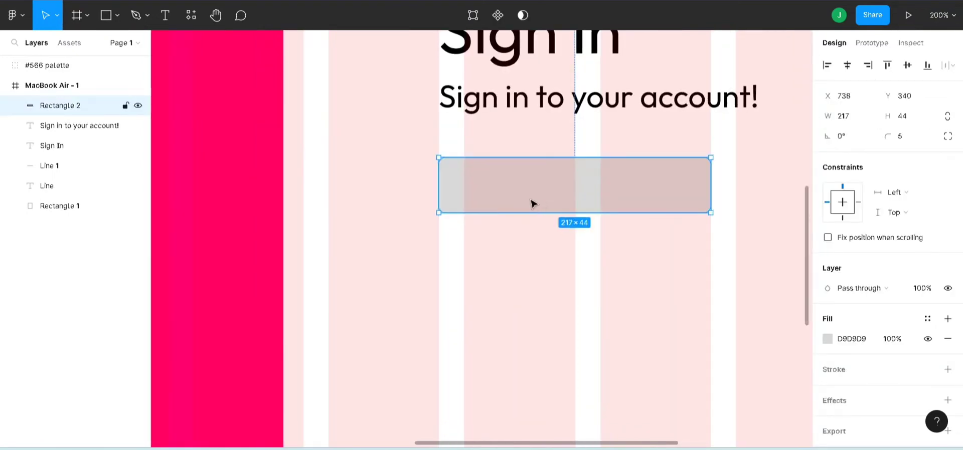
left_click(827, 340)
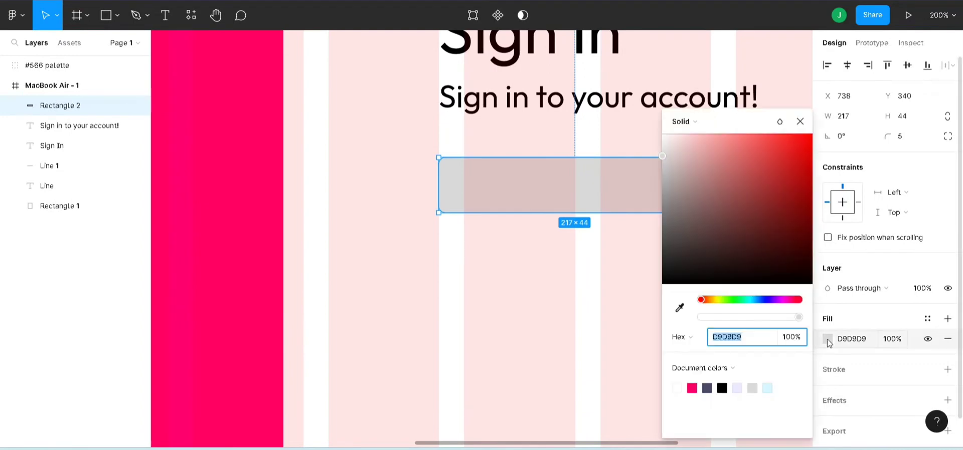
left_click_drag(696, 178, 650, 138)
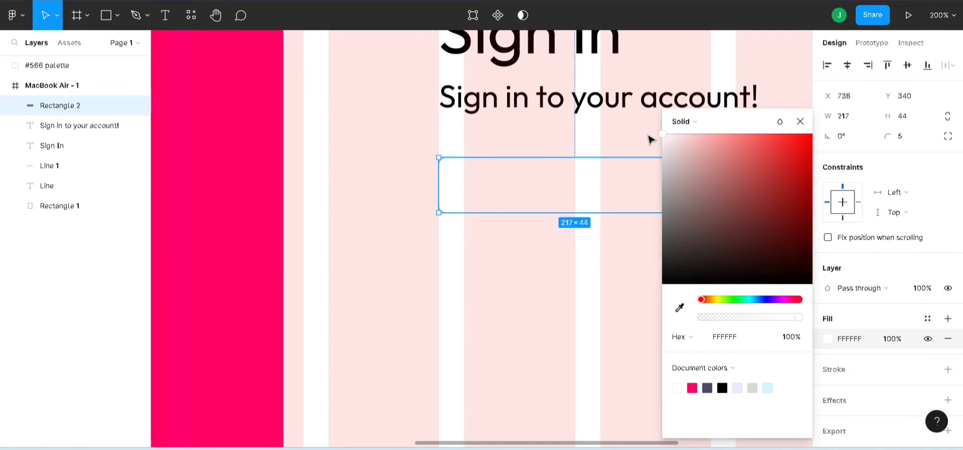
left_click(800, 122)
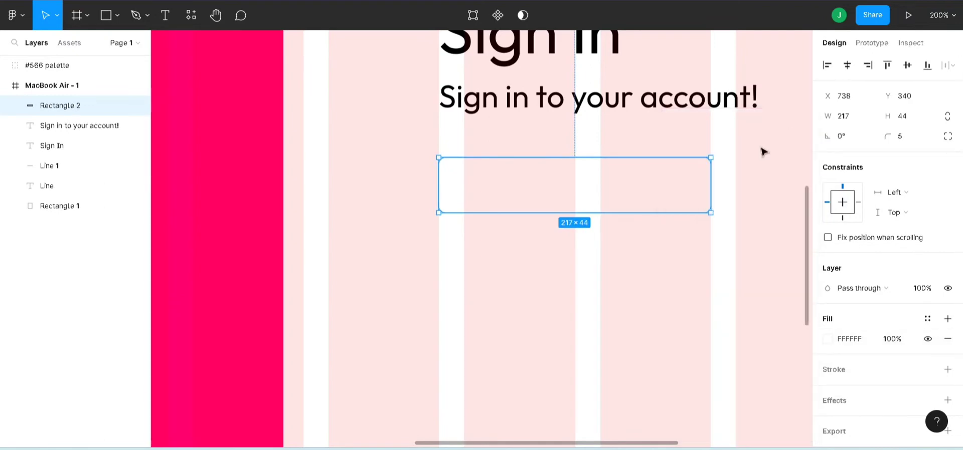
Step: Set the MacBook Air frame's fill to ECEBFF by sampling the palette's lavender swatch, and briefly hide the layout grid to check the result
key("ctrl+minus")
key("ctrl+minus")
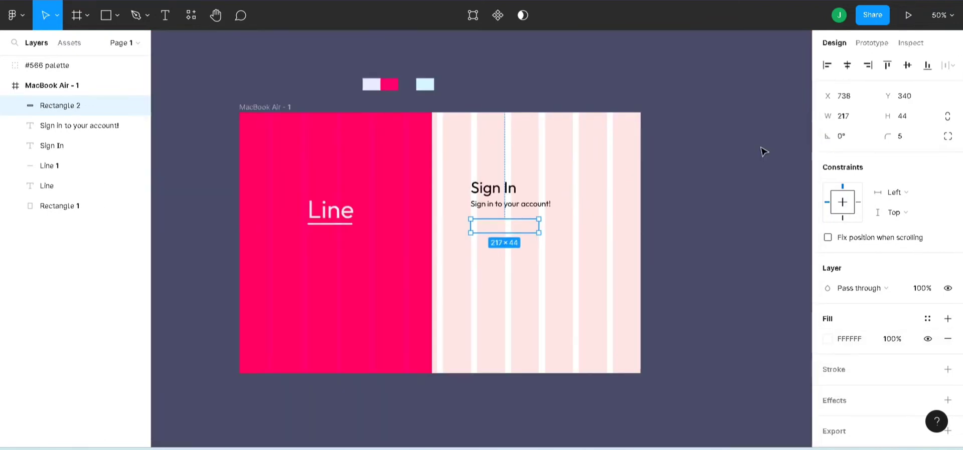
left_click(285, 107)
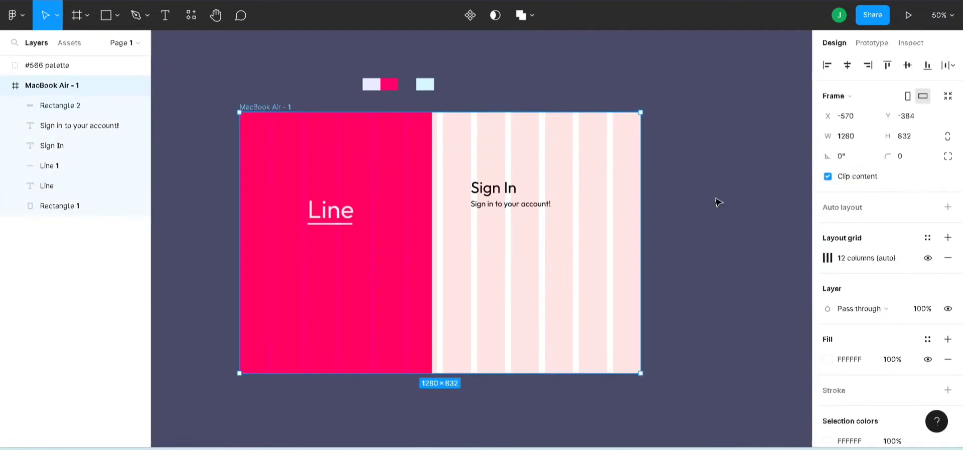
left_click(832, 362)
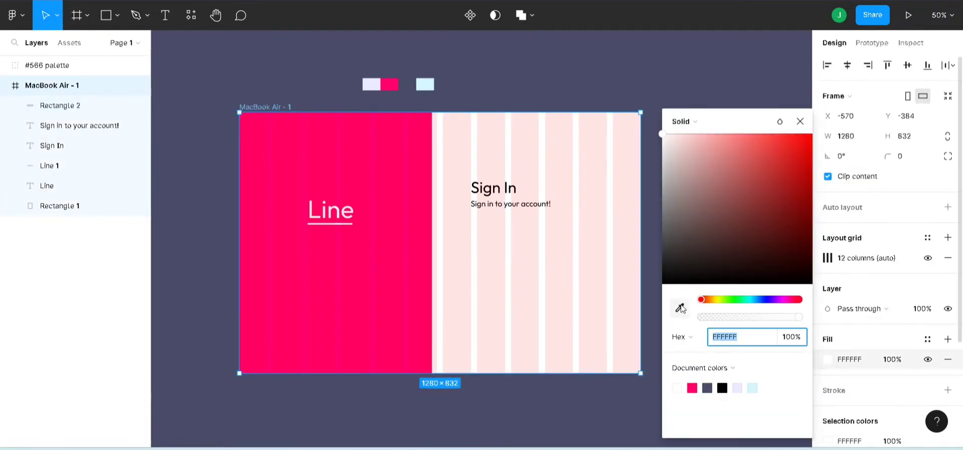
left_click(681, 309)
left_click(371, 87)
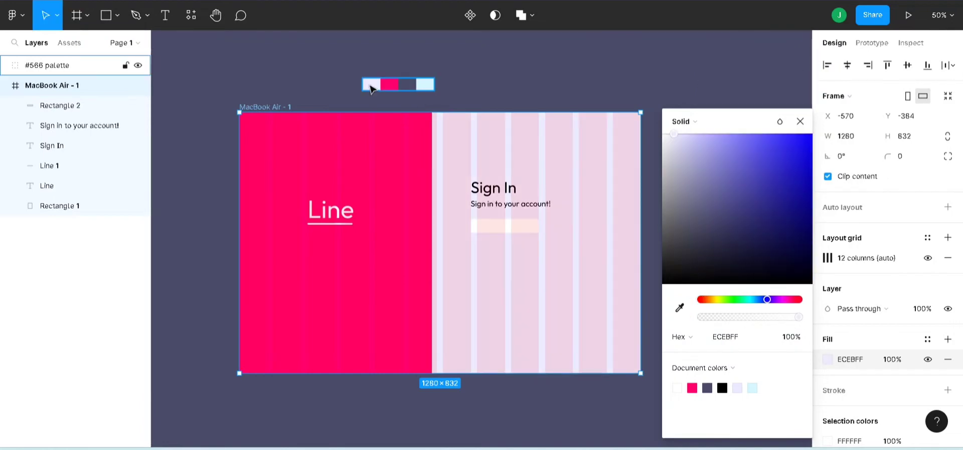
left_click(800, 121)
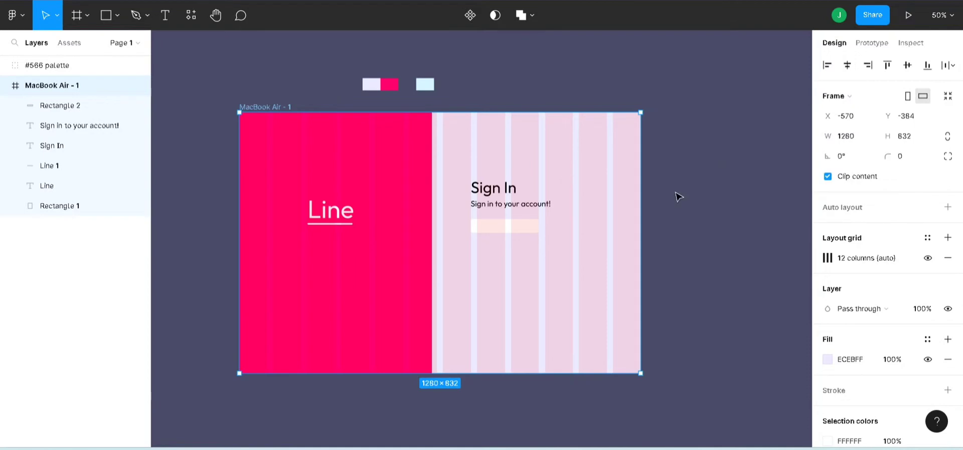
left_click(927, 258)
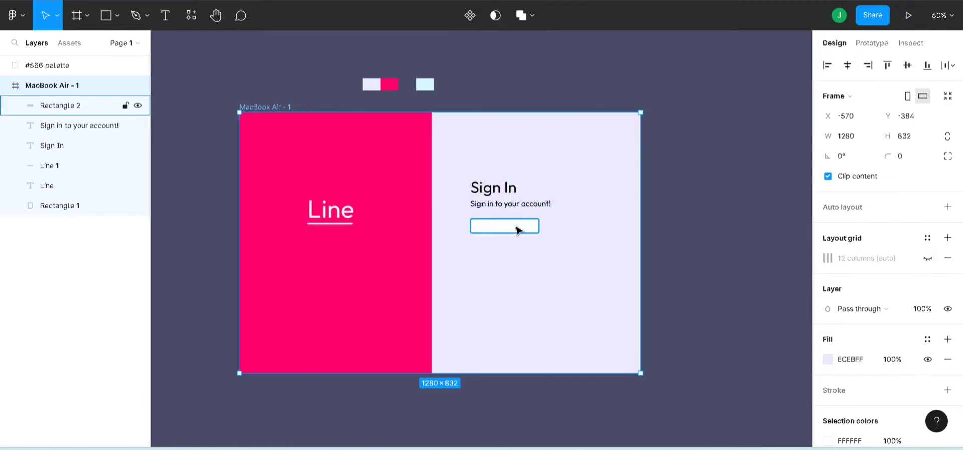
left_click(928, 258)
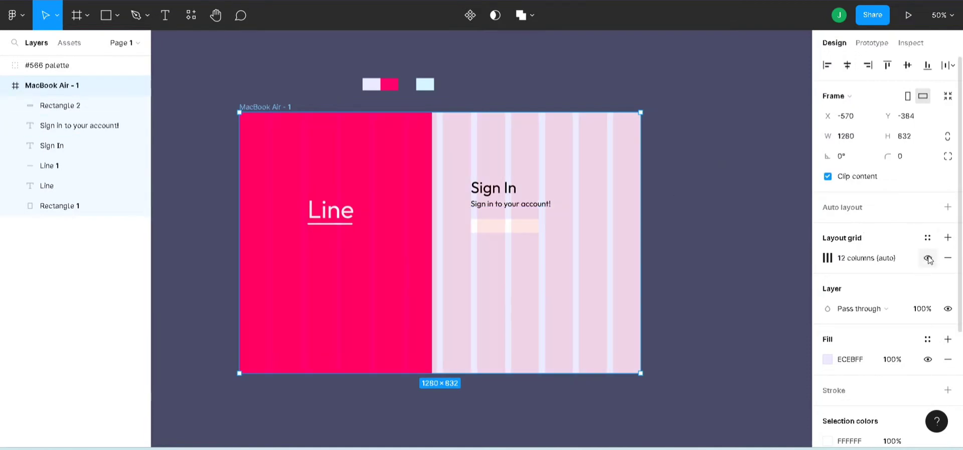
Step: Choose the "google (1)" and "facebook" images from the Desktop folder for placing in the design
key("ctrl+equal")
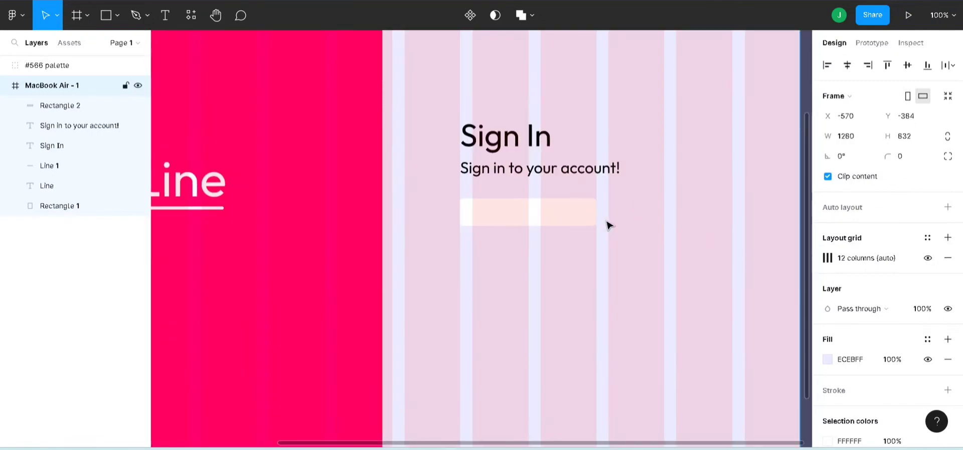
key("ctrl+equal")
left_click(14, 15)
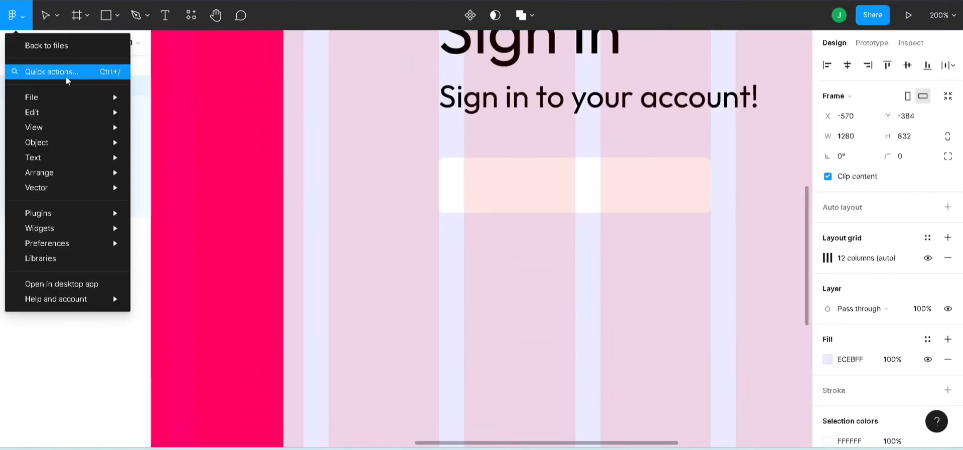
mouse_move(88, 95)
left_click(194, 155)
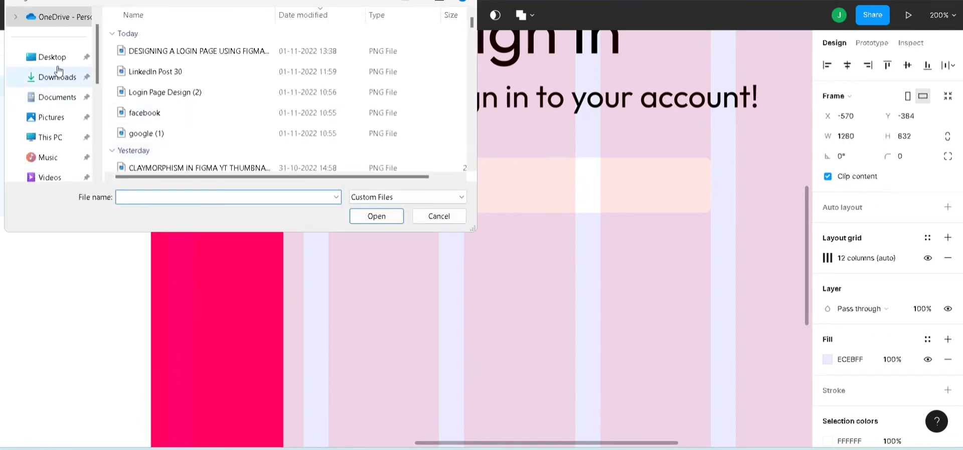
left_click(57, 65)
left_click(263, 64)
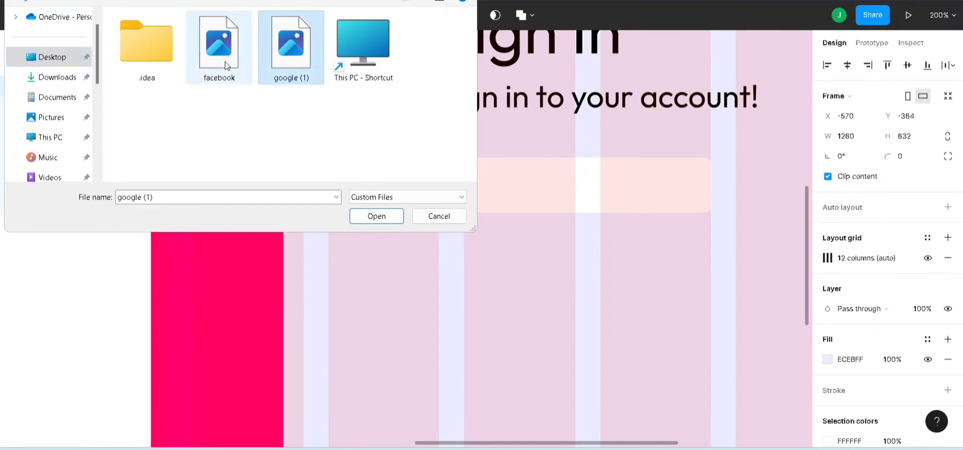
left_click(226, 63, "ctrl")
left_click(369, 216)
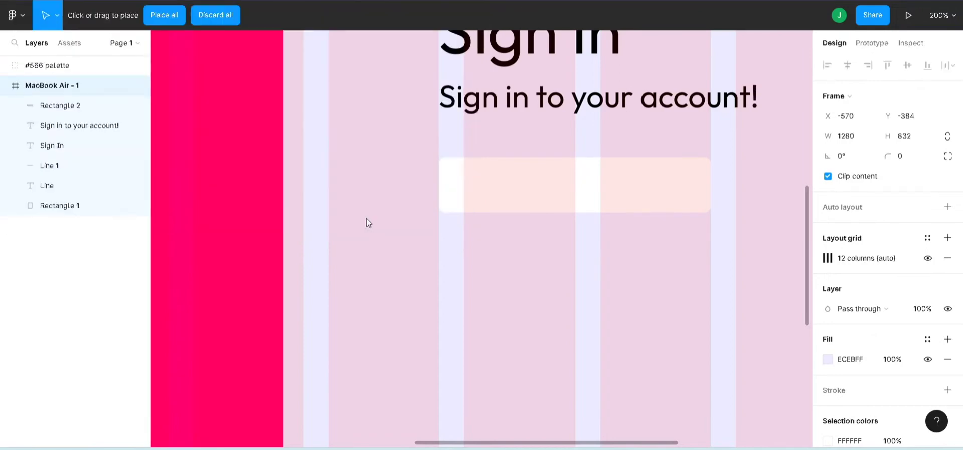
Step: Place the Google and Facebook logo images on the canvas around the right edge of the MacBook Air frame
key("ctrl+minus")
key("ctrl+minus")
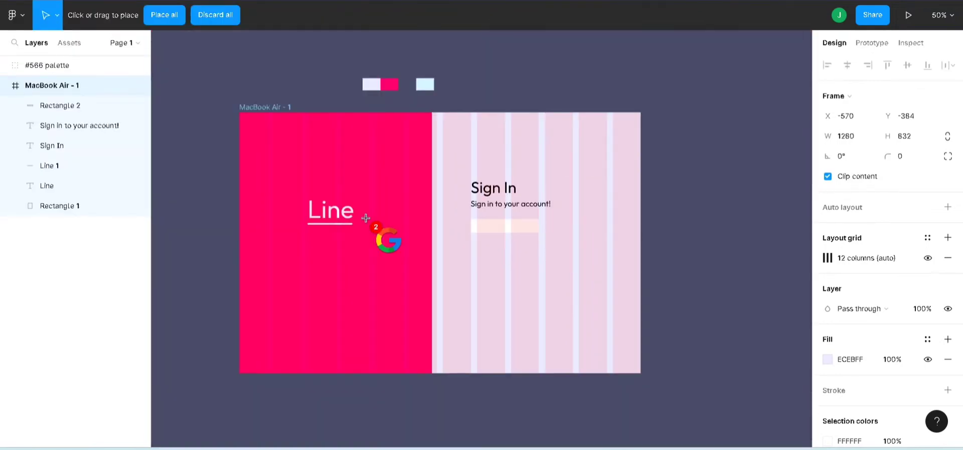
left_click(670, 131)
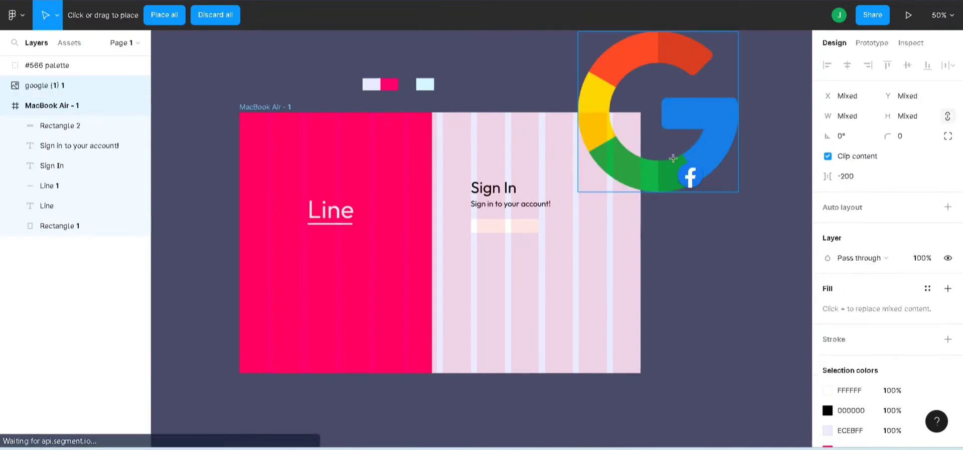
left_click(709, 247)
left_click(746, 393)
Step: Resize the Google logo to 25 × 25 and move it onto the left part of the white rectangle
left_click(667, 107)
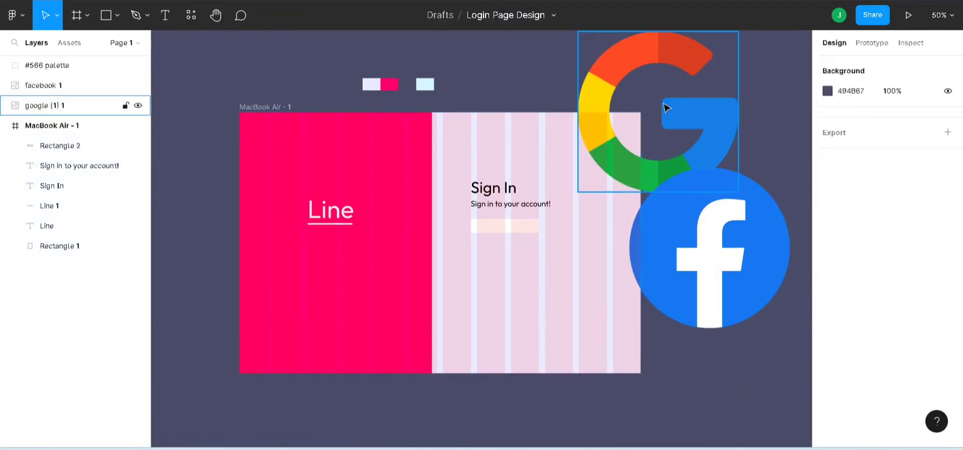
left_click(865, 122)
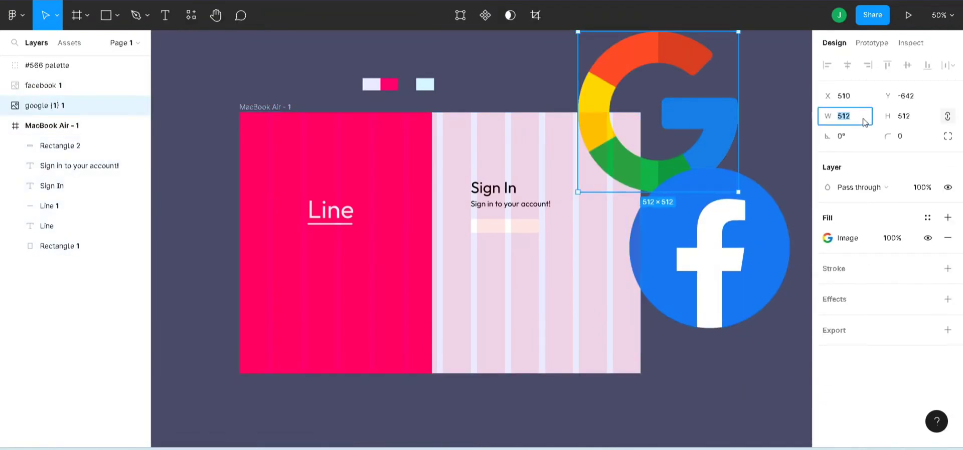
type("25")
key("Return")
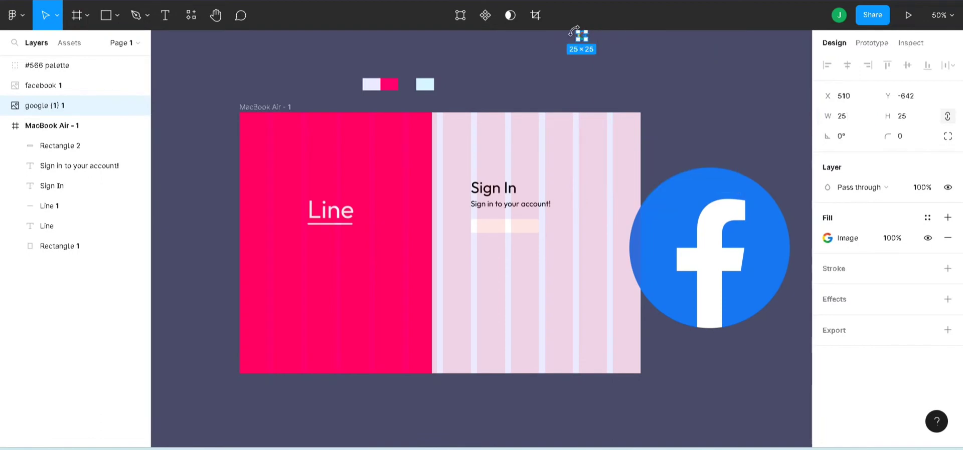
left_click_drag(585, 38, 489, 232)
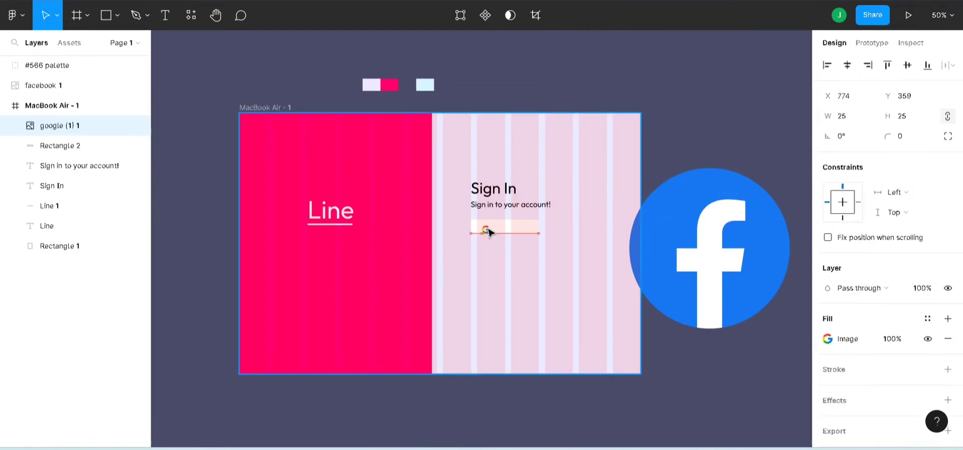
Step: Resize the Facebook logo to 25 × 25 and move it to the right of the white rectangle
left_click(680, 222)
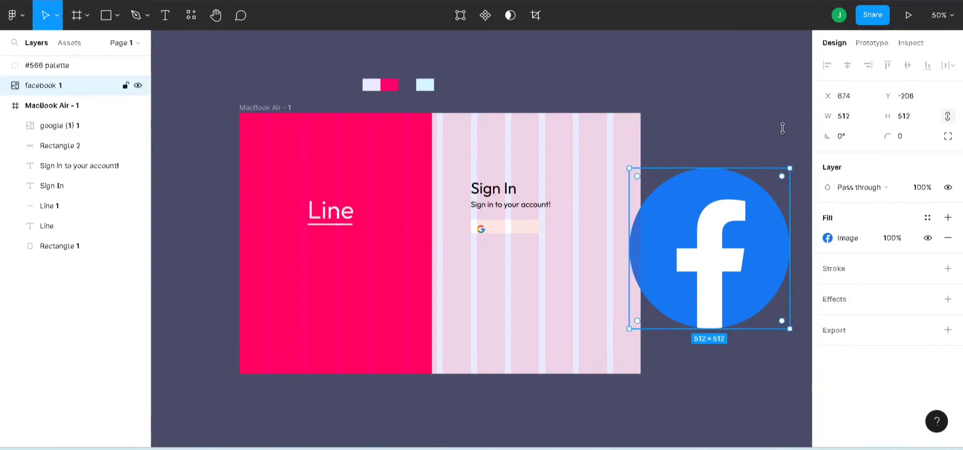
left_click(857, 120)
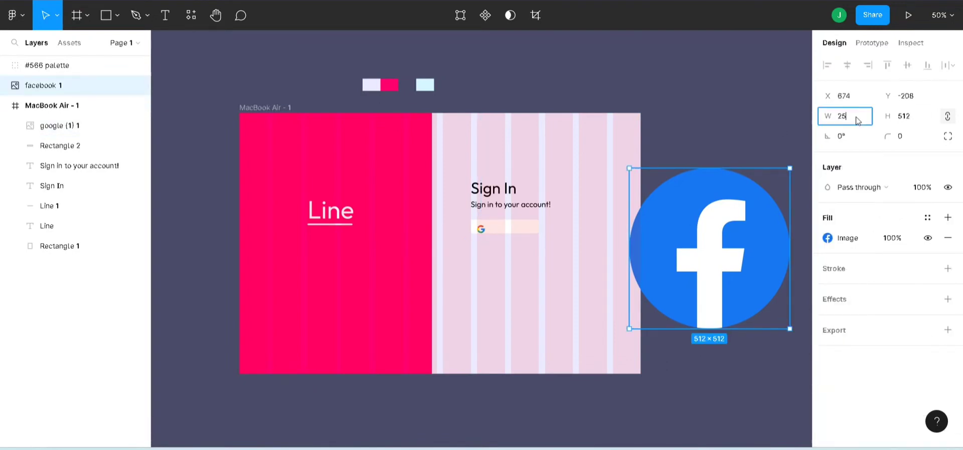
key("Return")
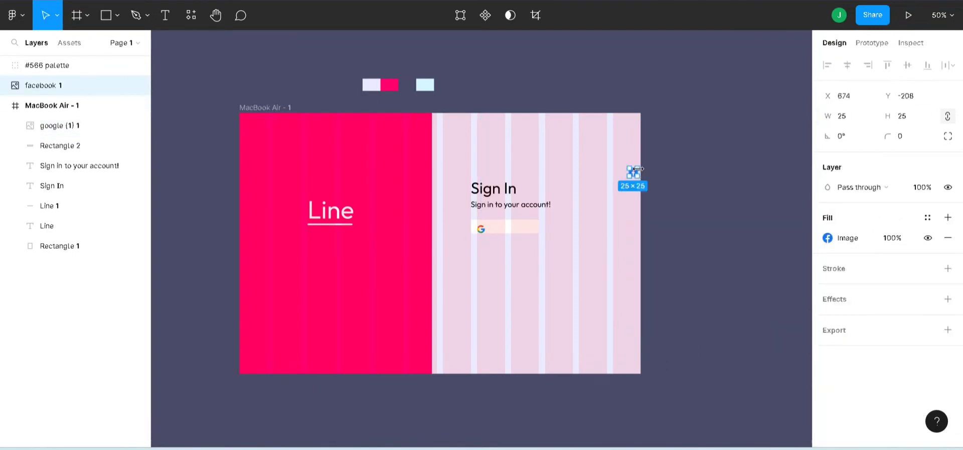
left_click_drag(637, 174, 570, 235)
Step: Move the Google logo up so it is vertically centered in the white rectangle
key("ctrl+equal")
key("ctrl+equal")
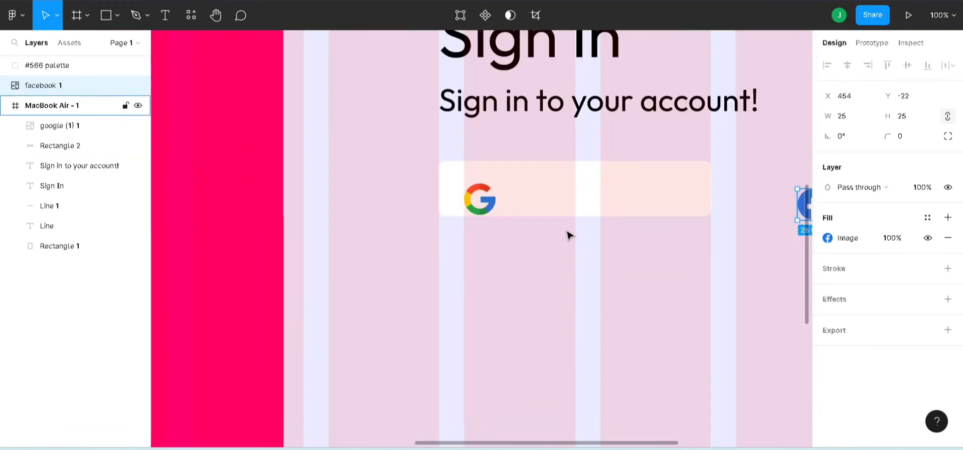
left_click(460, 210)
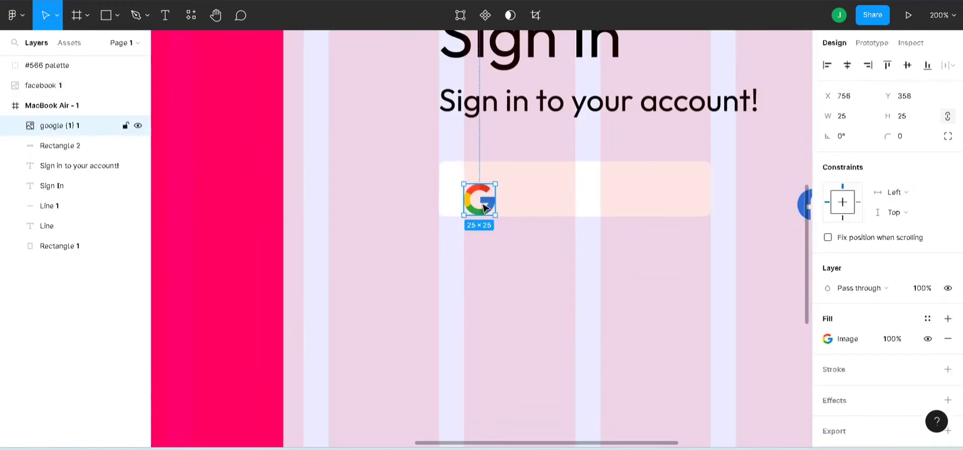
double_click(484, 201)
left_click(800, 147)
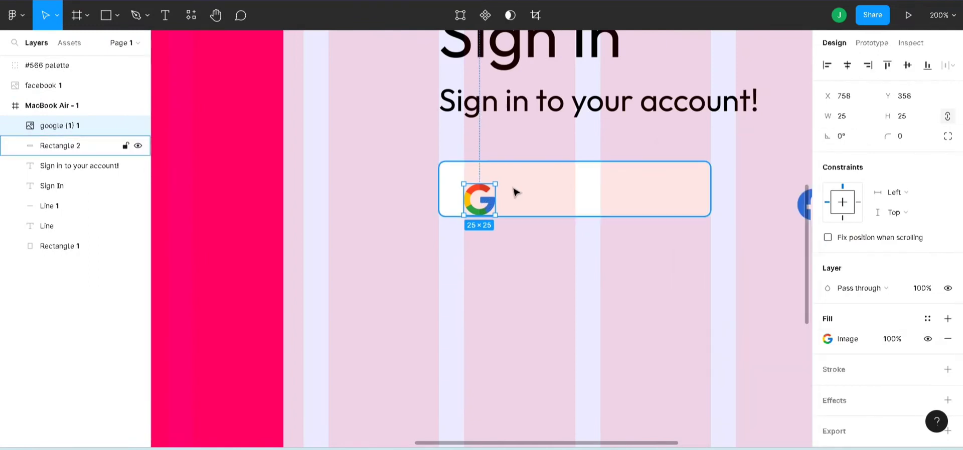
left_click_drag(484, 203, 486, 189)
Step: Add the text "Sign in with Google" beside the Google logo
key("t")
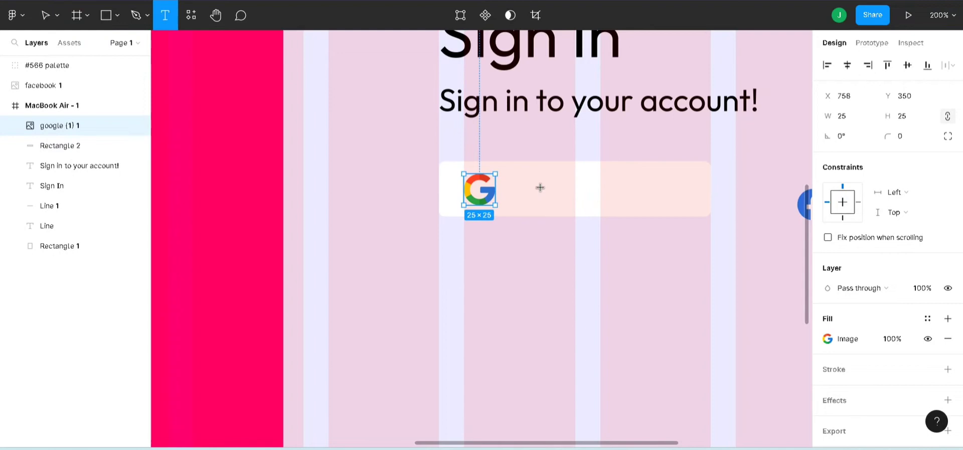
left_click(514, 188)
type("Si")
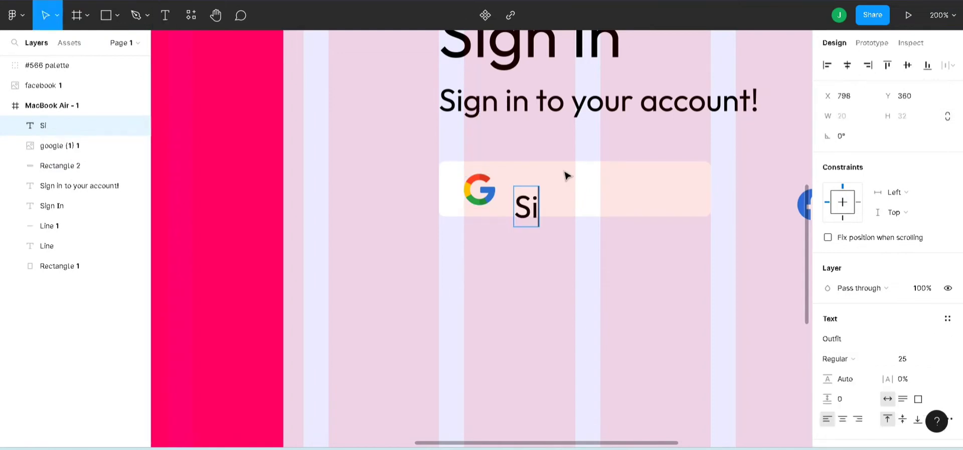
type("gn in with")
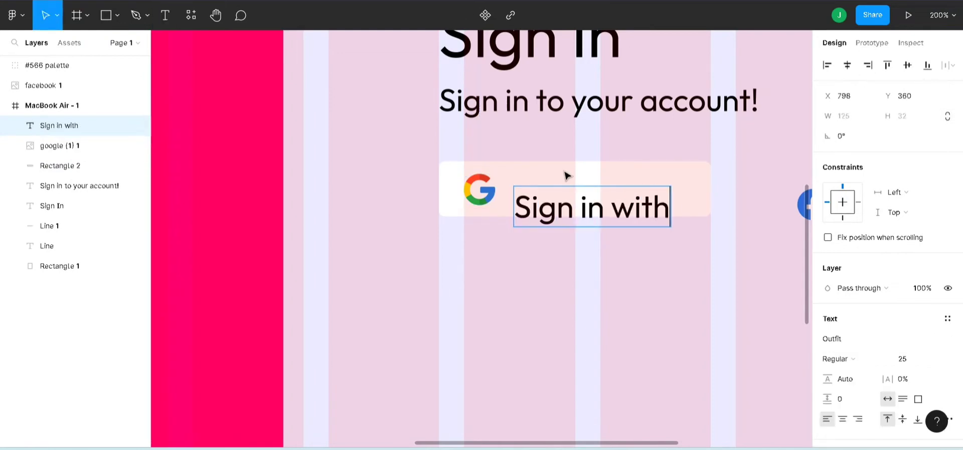
type(" Google")
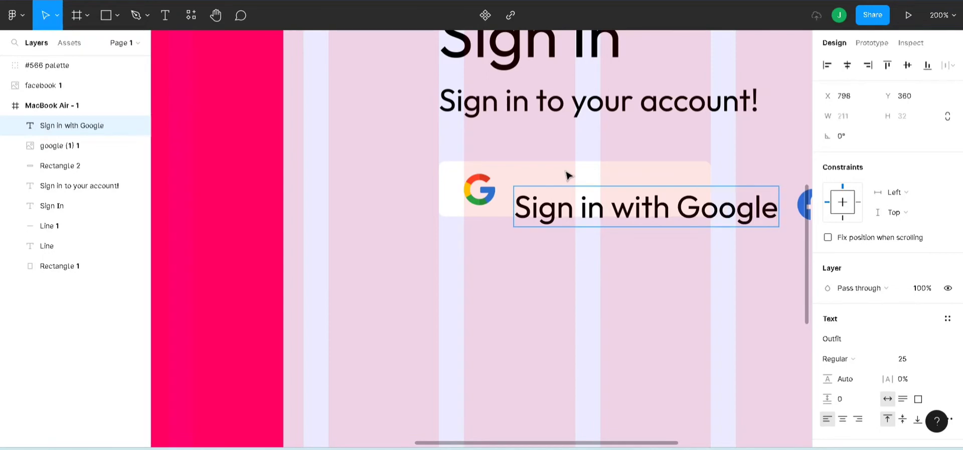
key("Escape")
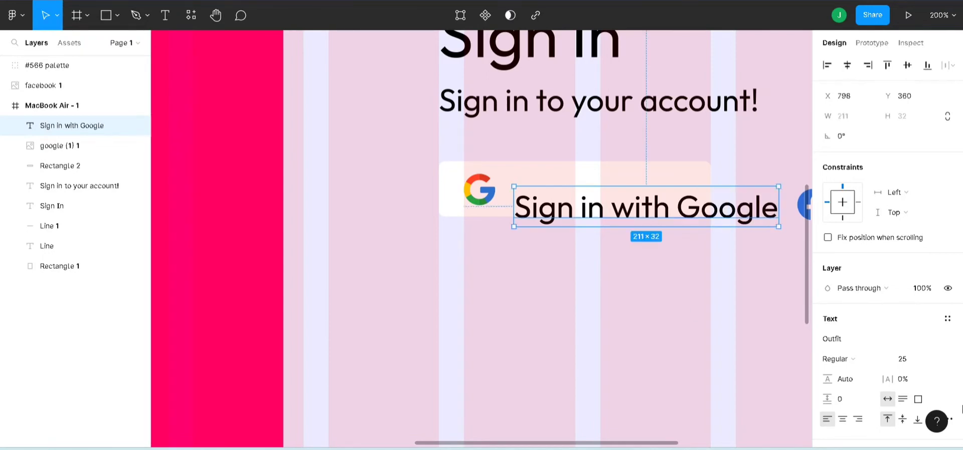
Step: Set the font size of "Sign in with Google" to 15
left_click(909, 359)
type("15")
key("Return")
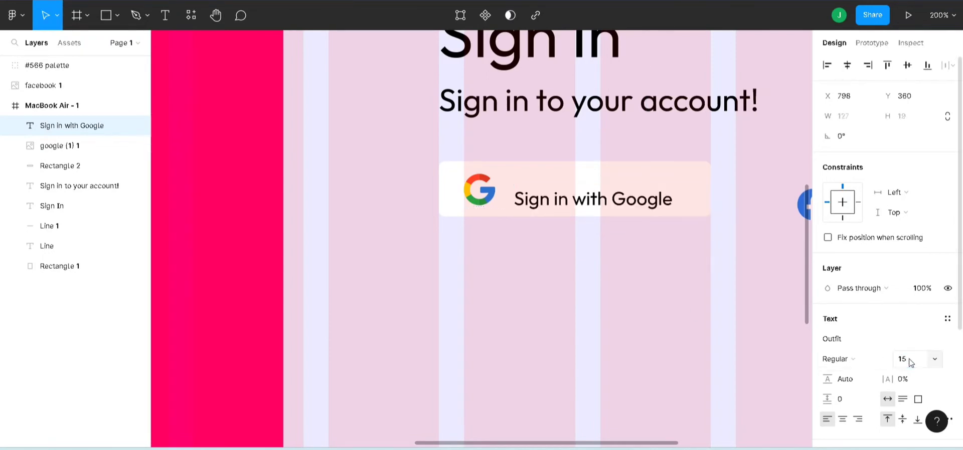
Step: Center "Sign in with Google" vertically in its white rectangle and place a duplicate of the whole button to its right
left_click_drag(583, 196, 584, 187)
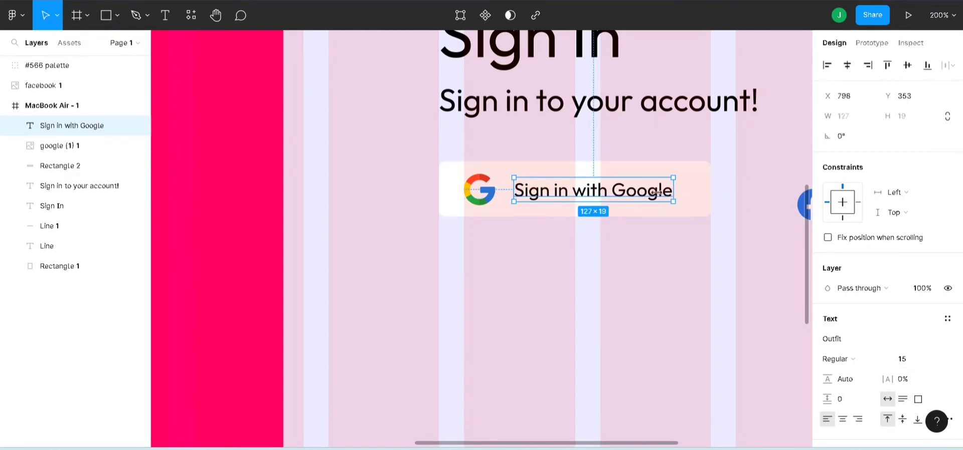
left_click(486, 192, "shift")
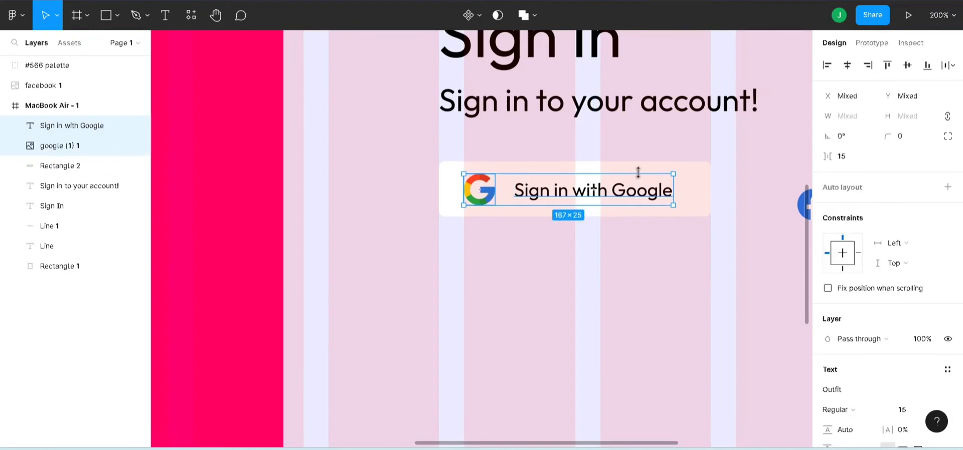
left_click(699, 191, "shift")
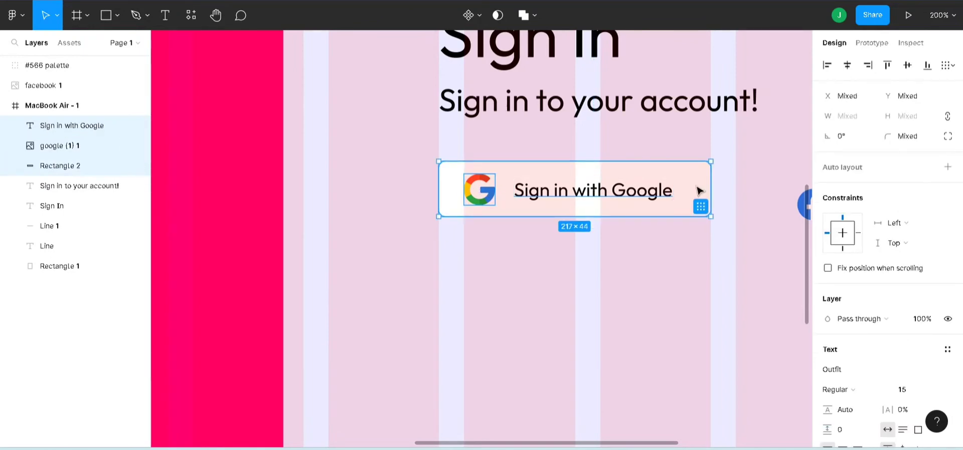
key("ctrl+d")
mouse_move(690, 197)
left_mouse_down()
mouse_move(764, 193)
mouse_move(918, 216)
mouse_move(800, 217)
mouse_move(672, 199)
left_mouse_up()
Step: Replace the duplicated button's Google logo with the Facebook logo and move that logo's layer into the MacBook Air - 1 frame
left_click(470, 197)
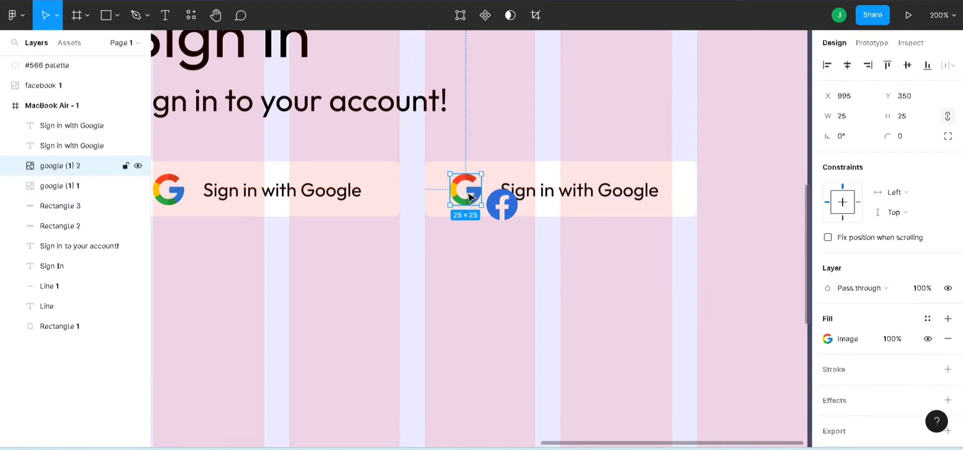
key("Delete")
left_click(502, 206)
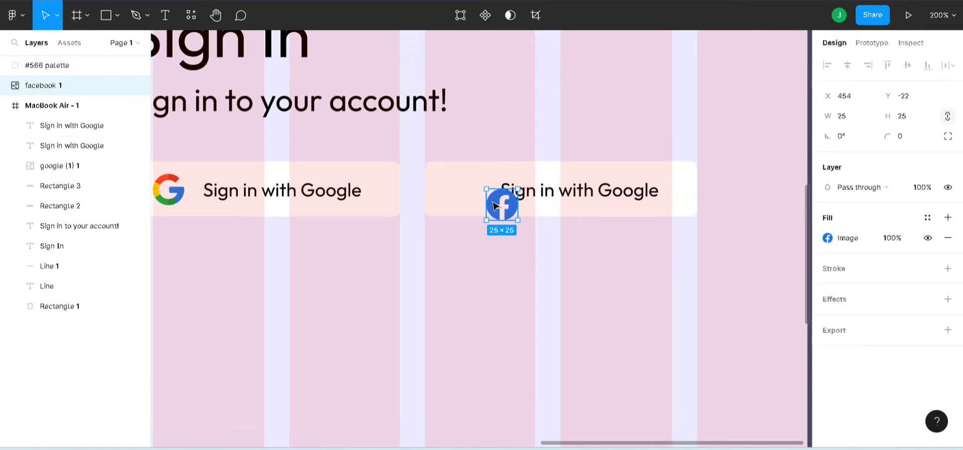
left_click_drag(501, 206, 462, 192)
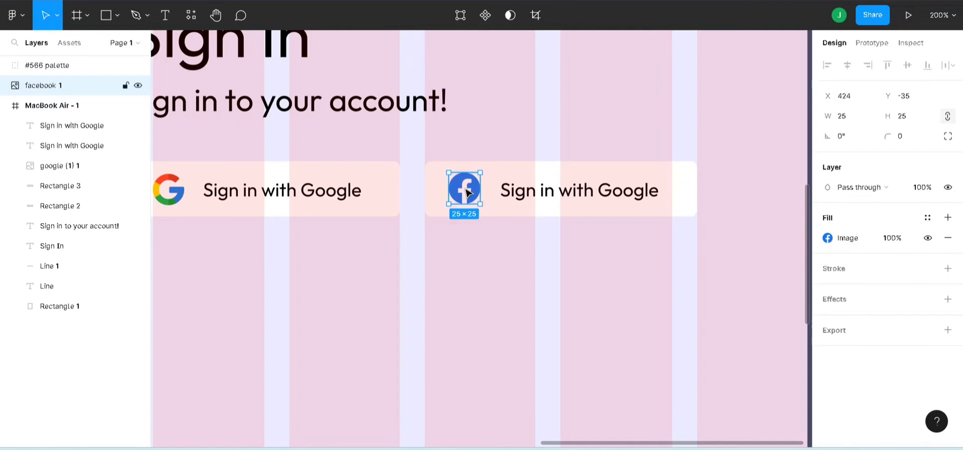
left_click_drag(50, 85, 50, 123)
mouse_move(466, 190)
left_mouse_down()
mouse_move(458, 190)
mouse_move(467, 191)
left_mouse_up()
left_click(476, 260)
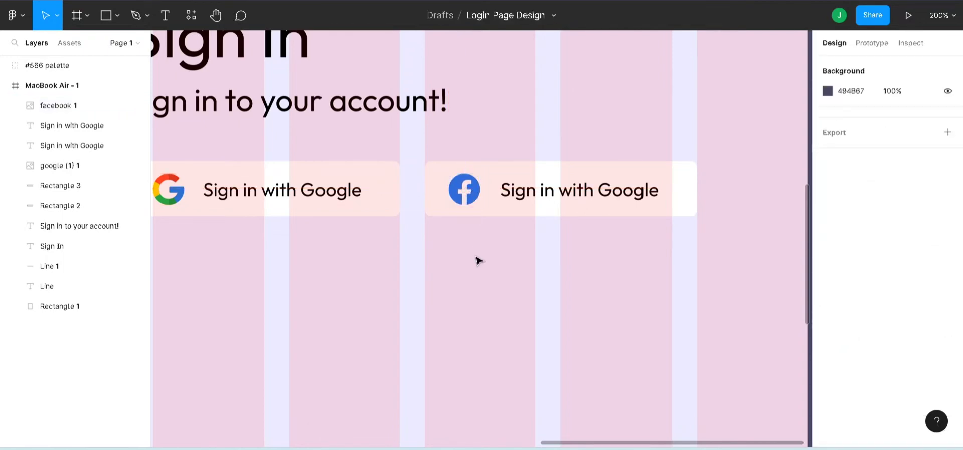
Step: Draw a rectangle about 454 × 247 below the two sign-in buttons and give it a corner radius of 5
key("ctrl+minus")
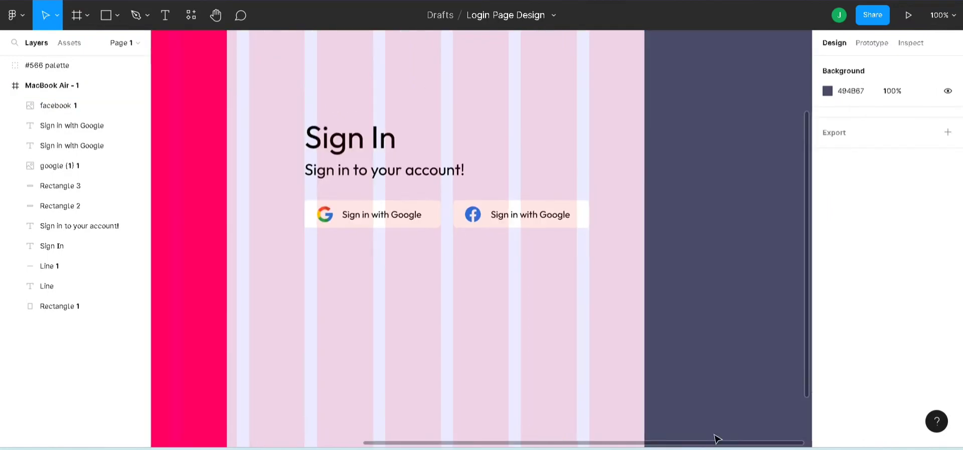
left_click_drag(748, 443, 690, 445)
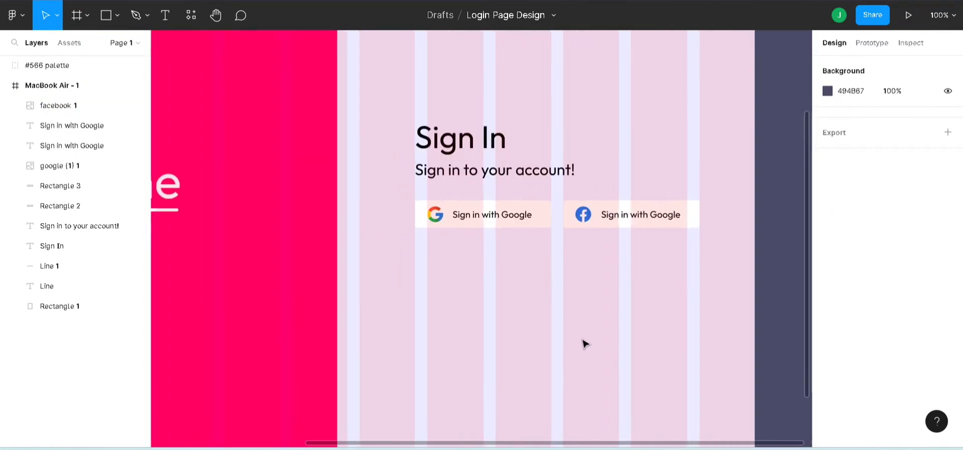
scroll(570, 321, "down", 3)
key("r")
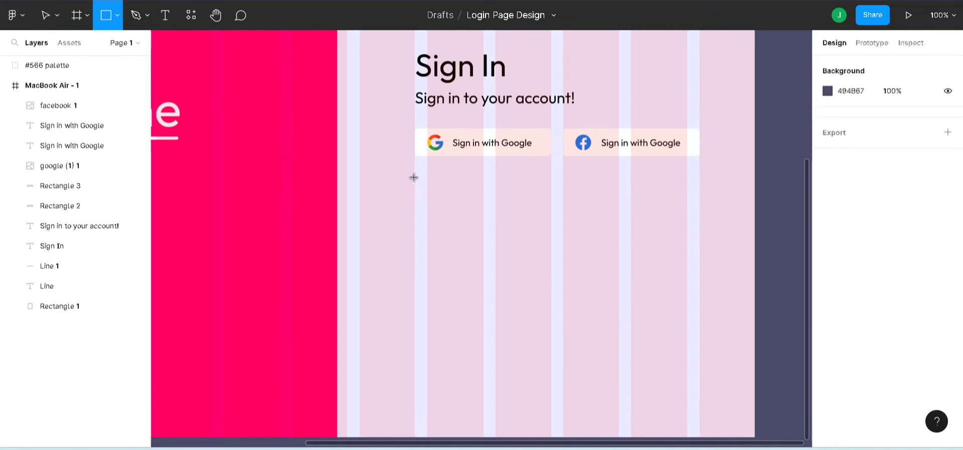
left_click_drag(414, 177, 699, 333)
left_click(916, 142)
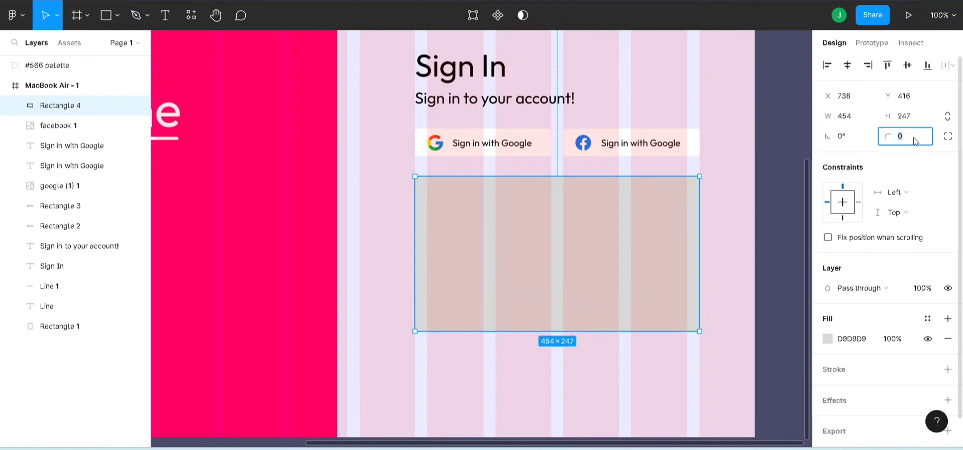
type("5")
key("Return")
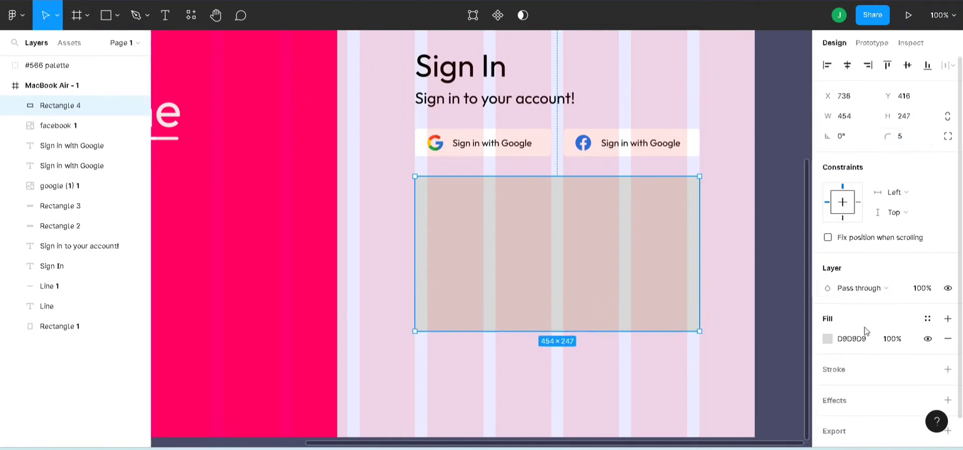
Step: Fill the large form rectangle with white (FFFFFF)
left_click(827, 339)
type("FFFFFF")
key("Return")
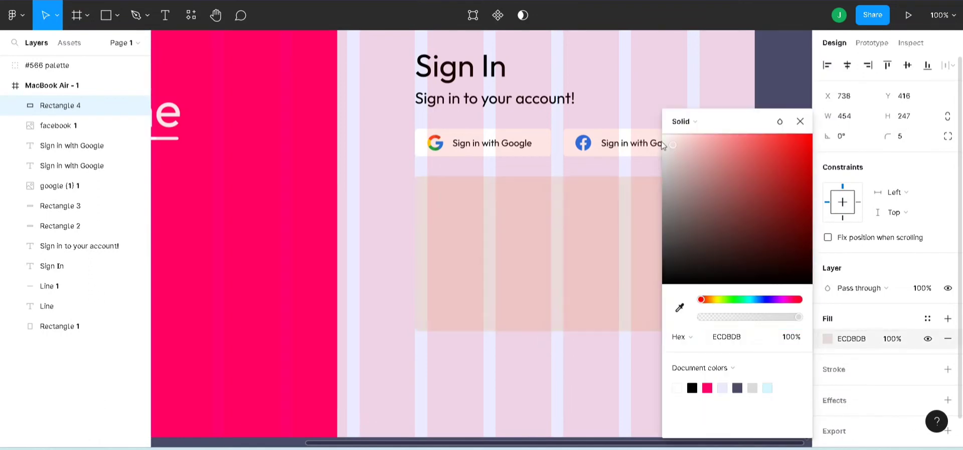
left_click(800, 121)
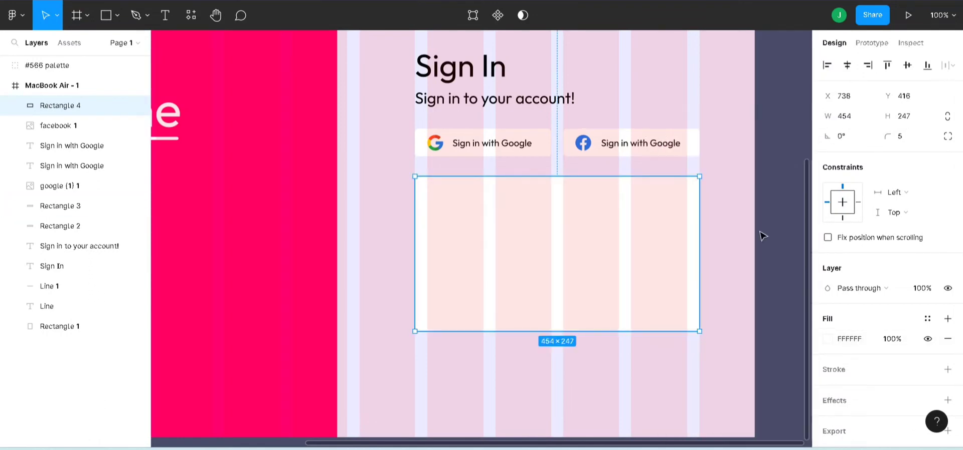
left_click(763, 236)
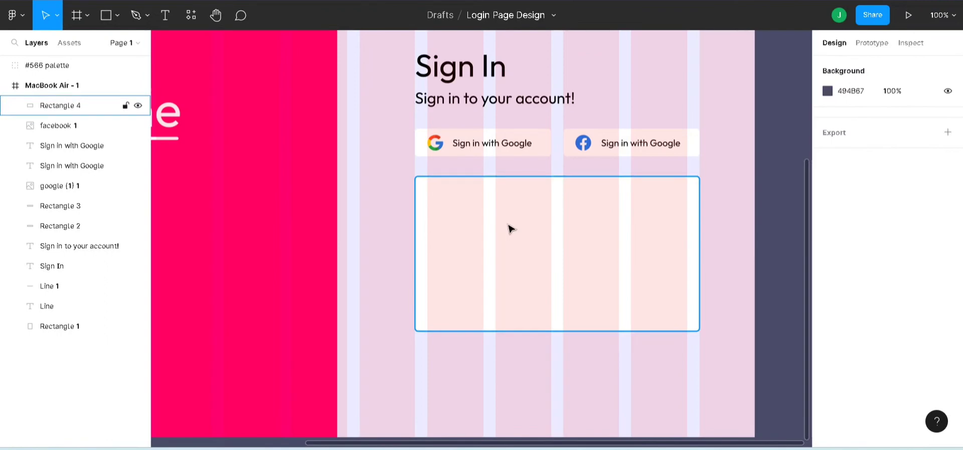
Step: Add the text "Enter your credentials" near the upper-left corner of the white form rectangle
key("t")
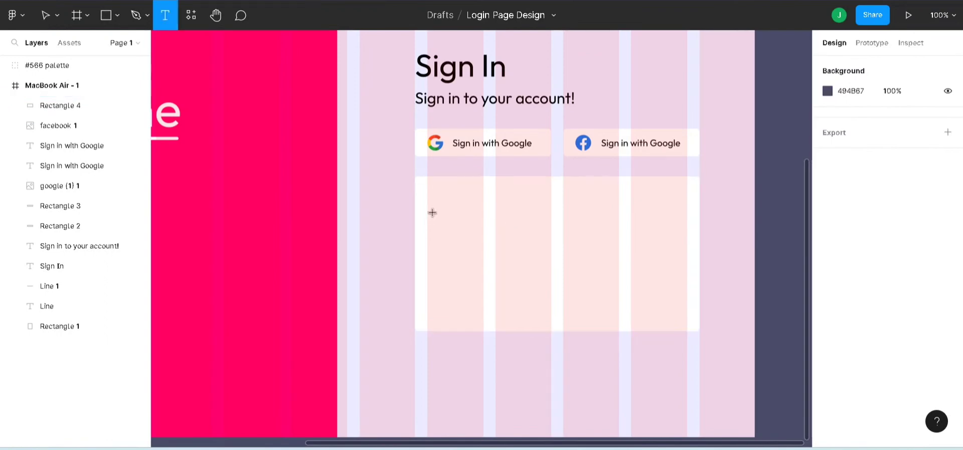
left_click(430, 196)
type("E")
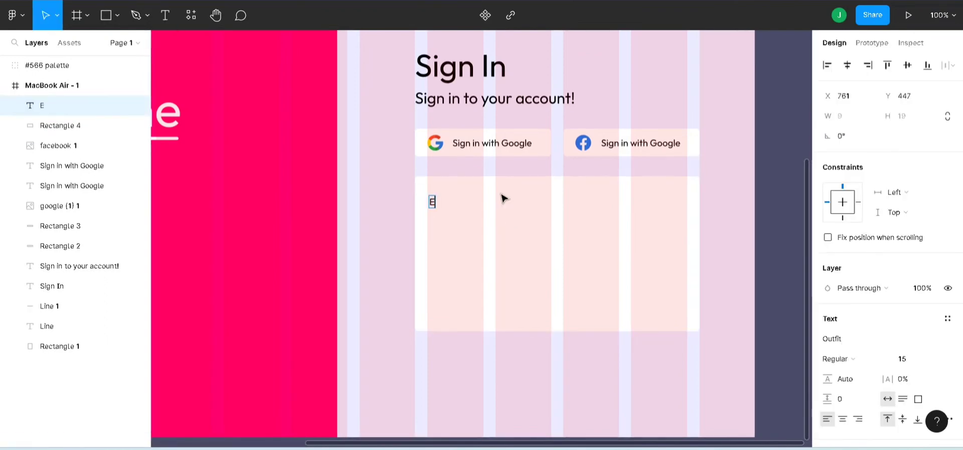
type("nter")
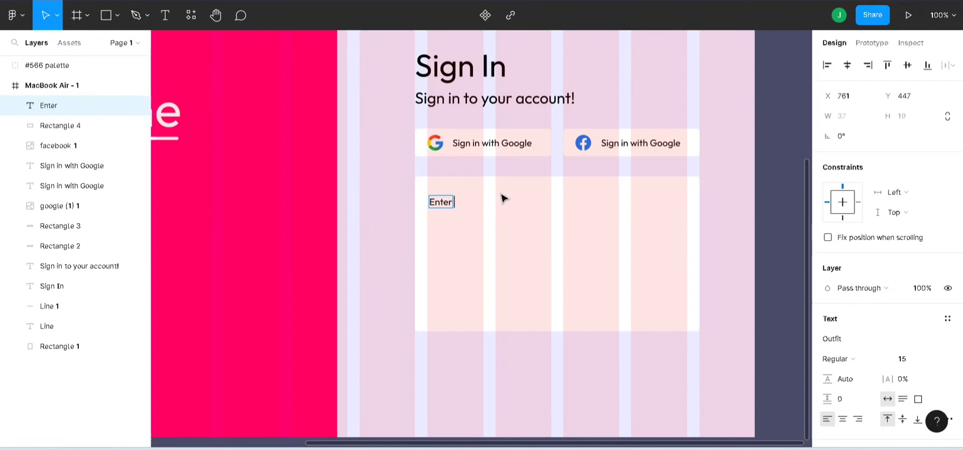
type(" your credentials")
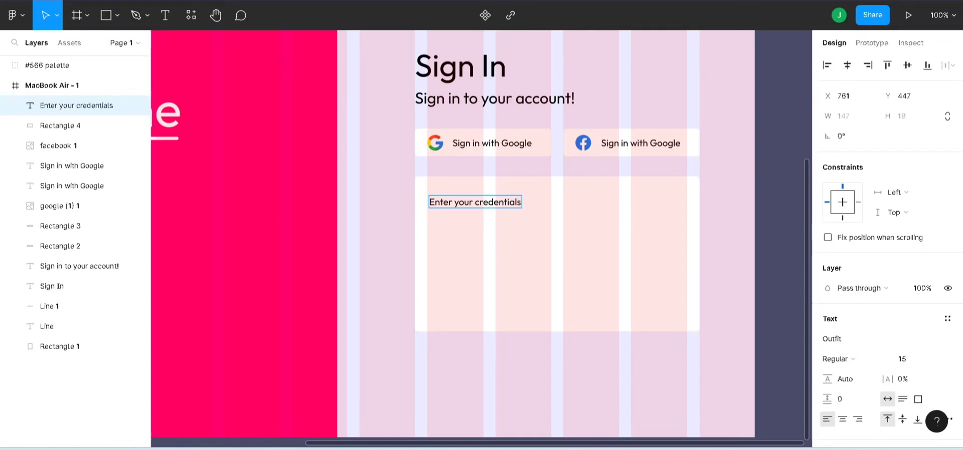
key("Escape")
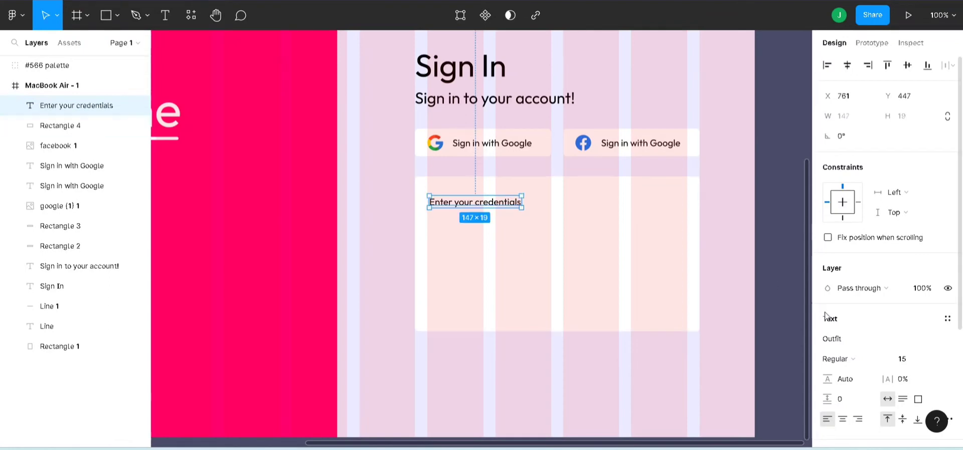
Step: Set the font size of "Enter your credentials" to 25 and align it with the grid column at X 758, Y 442
left_click(919, 361)
key("Return")
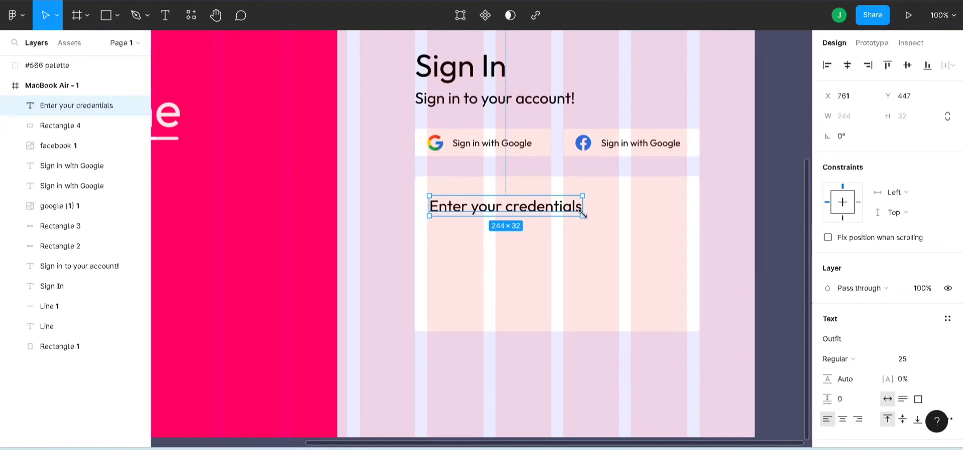
left_click_drag(522, 215, 519, 214)
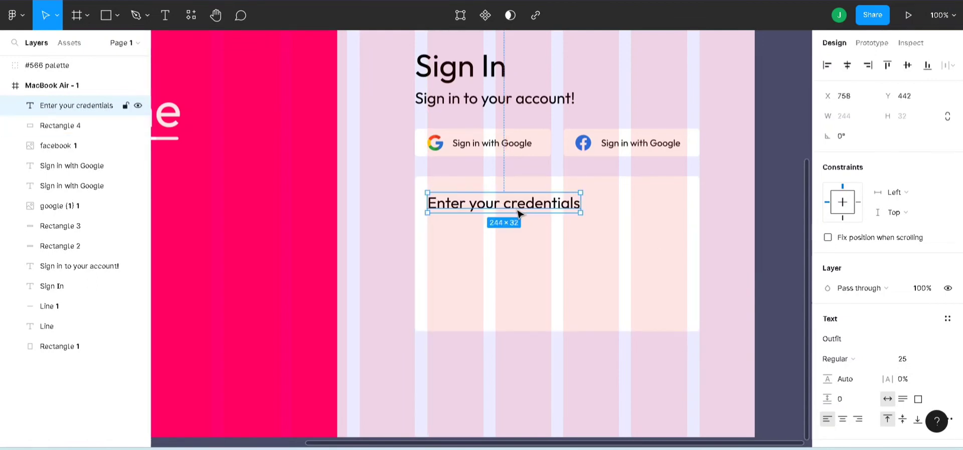
Step: Duplicate the Google button's white rectangle and move the copy below the "Enter your credentials" heading at Y 496
key("ctrl+equal")
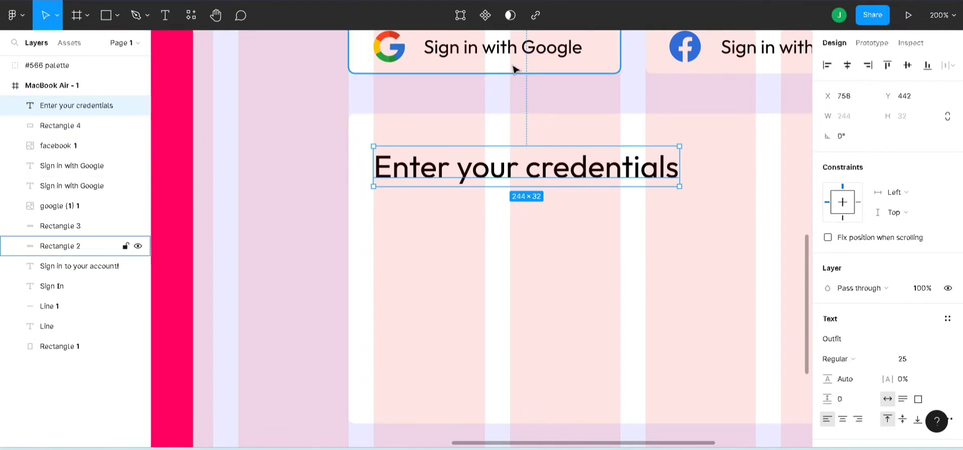
left_click(514, 70)
key("ctrl+d")
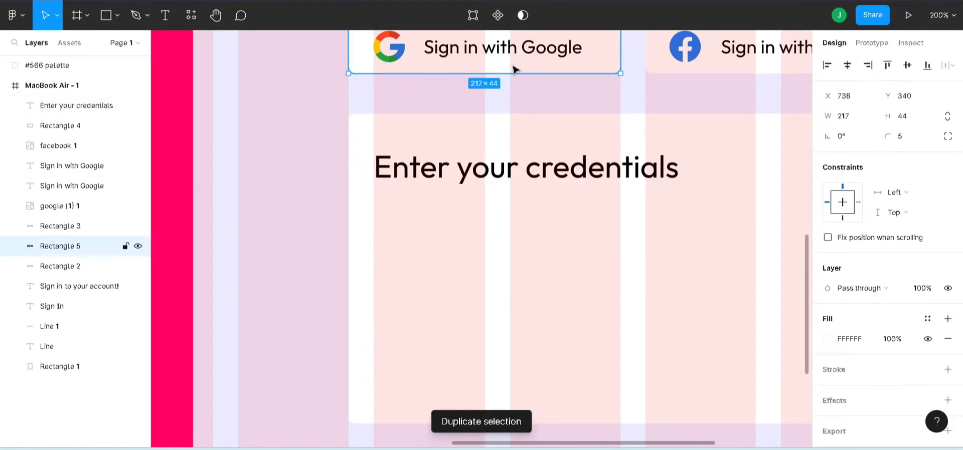
left_click_drag(514, 69, 518, 260)
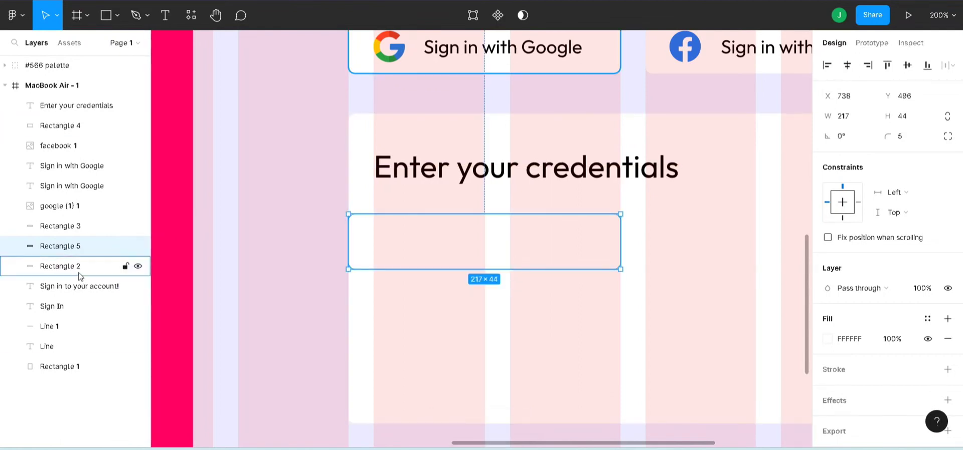
Step: Bring the copied 217 × 44 rectangle above the large form rectangle in the layer order and shift it right to X 764
left_click(416, 331)
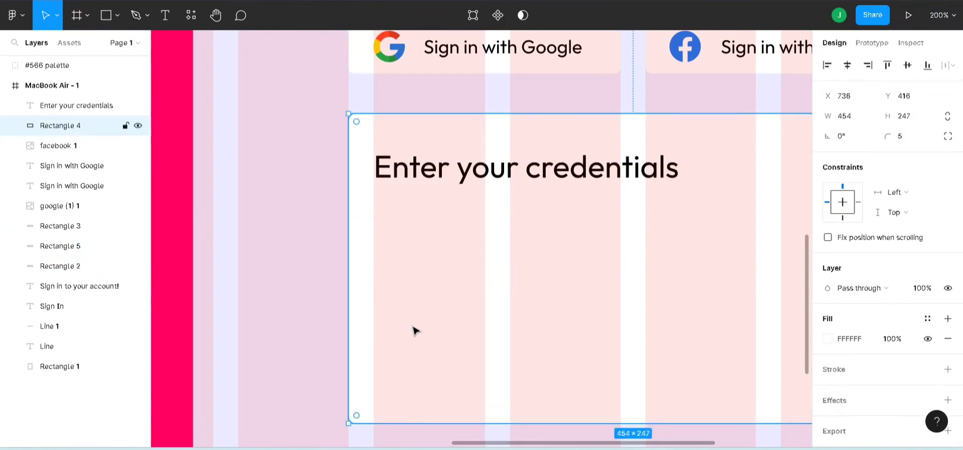
left_click(74, 265)
left_click(74, 250)
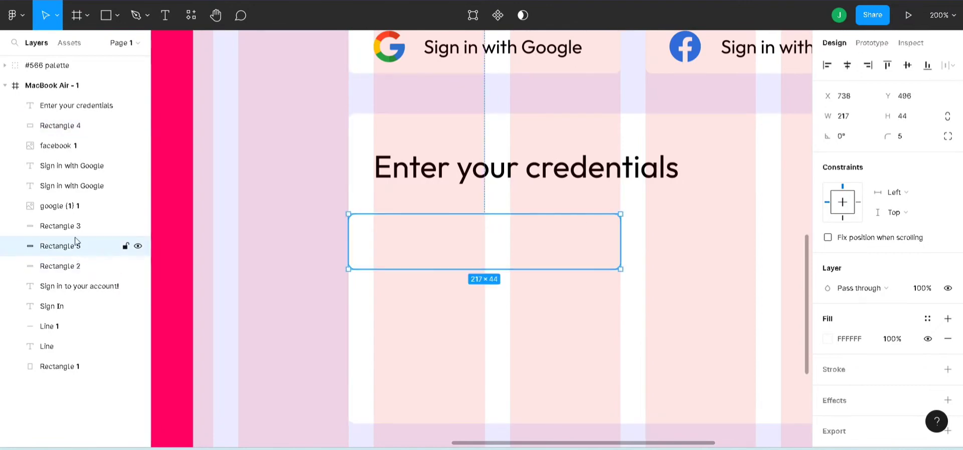
left_click_drag(75, 243, 76, 116)
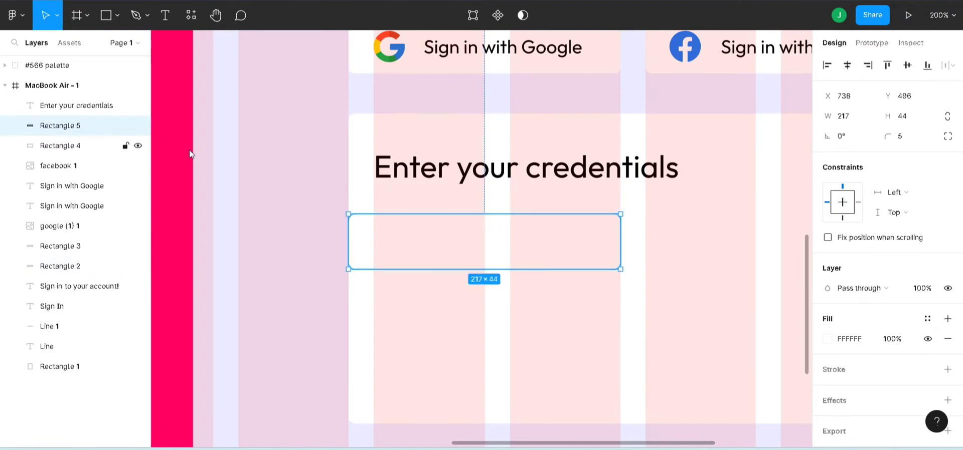
left_click(420, 316)
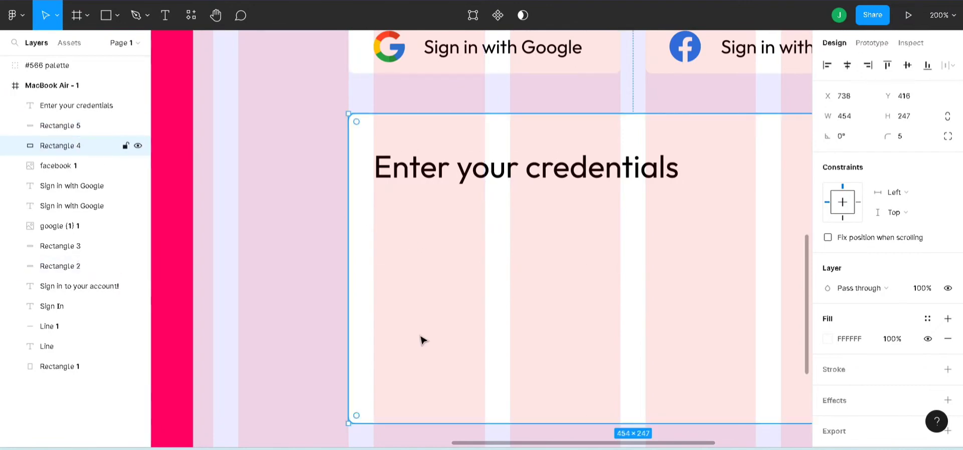
left_click(84, 132)
left_click_drag(499, 256, 537, 246)
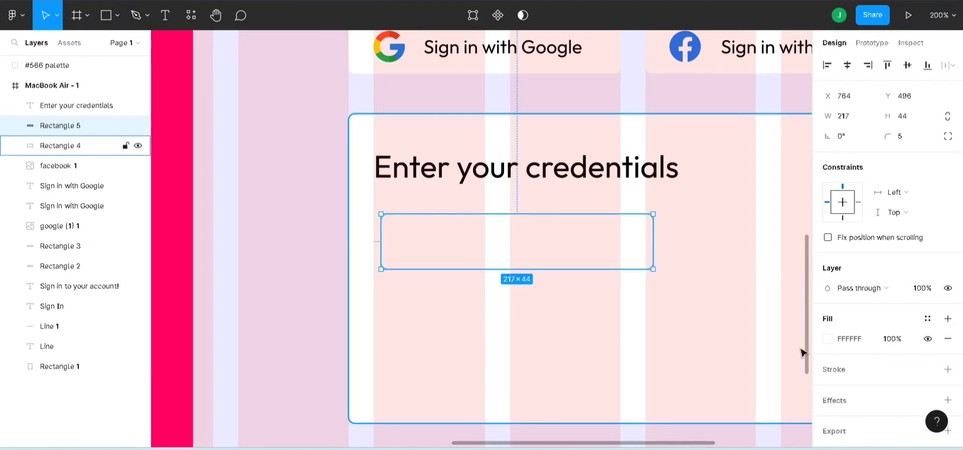
Step: Fill the copied 217 × 44 rectangle with the document's pale lavender color ECEBFF
left_click(827, 341)
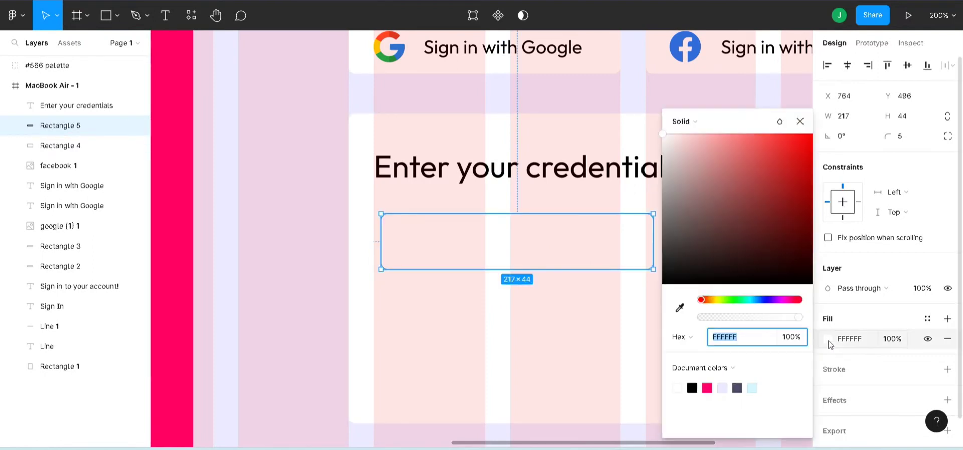
left_click(723, 388)
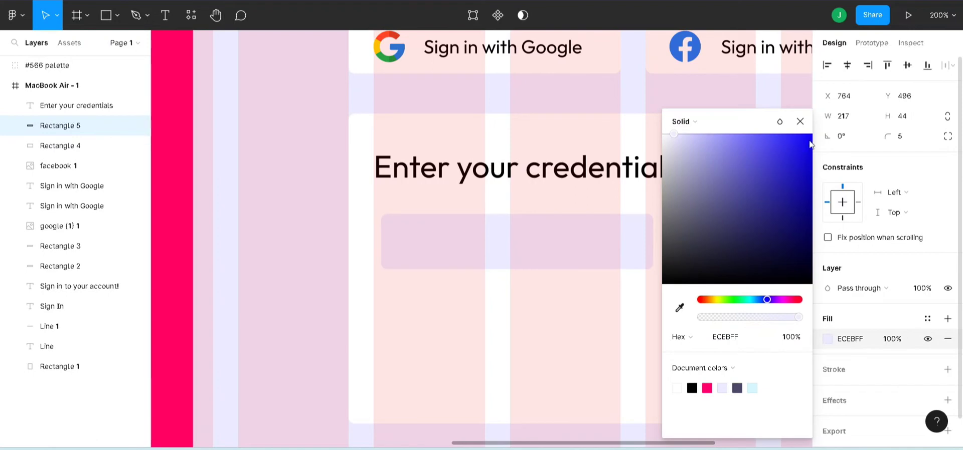
key("Escape")
left_click(280, 183)
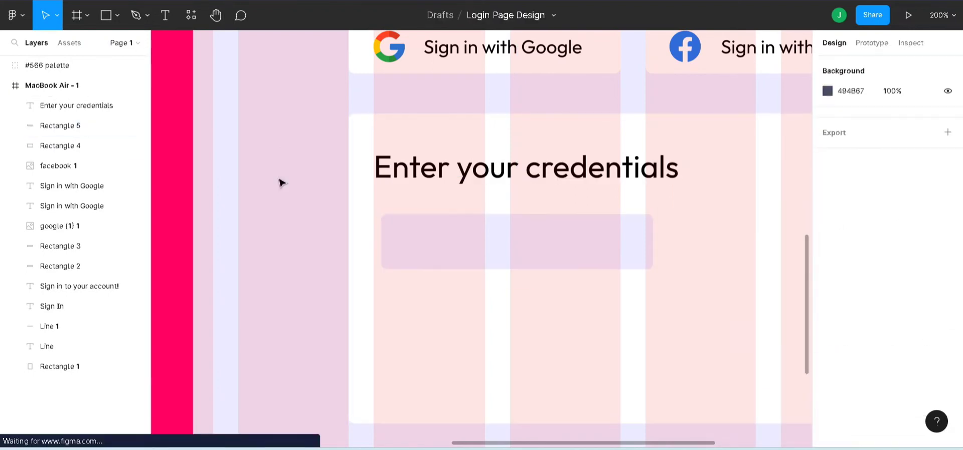
Step: Align the lavender rectangle with the grid column at X 758 and place a duplicate of it below at Y 562
left_click_drag(564, 268, 557, 266)
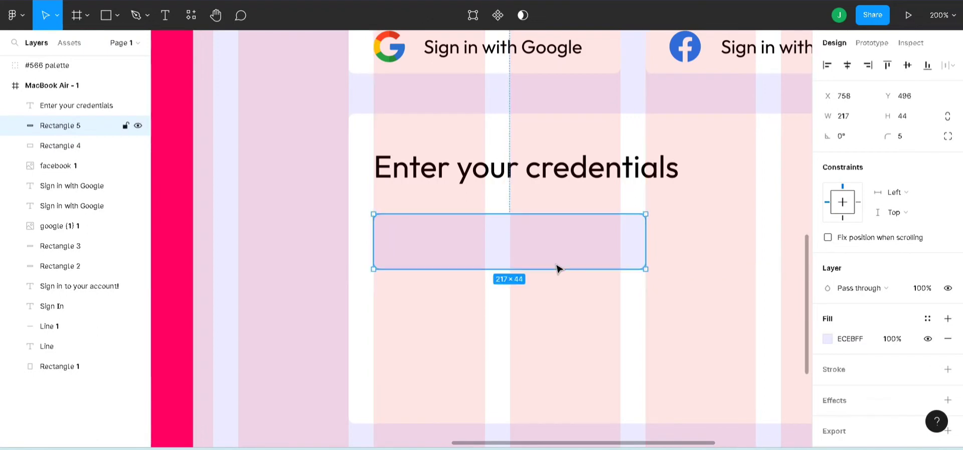
key("ctrl+d")
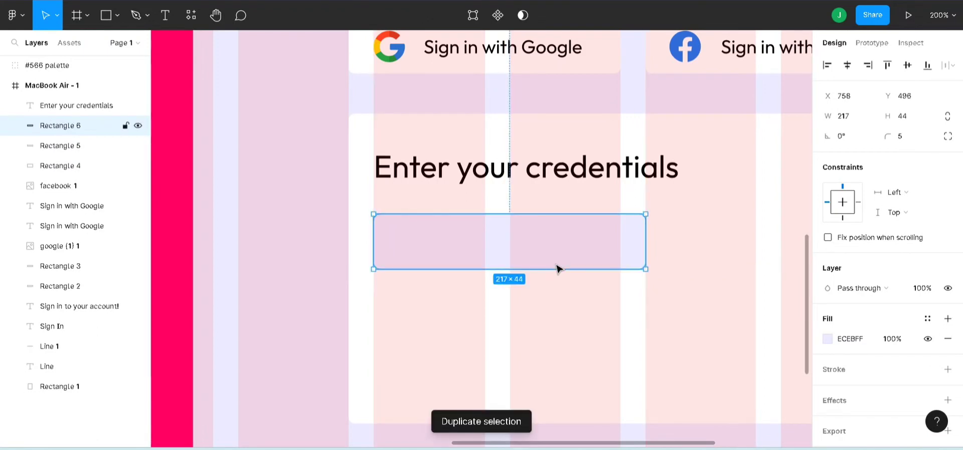
left_click_drag(555, 264, 555, 341)
Step: Add the text label "Email Address" over the upper lavender rectangle
key("t")
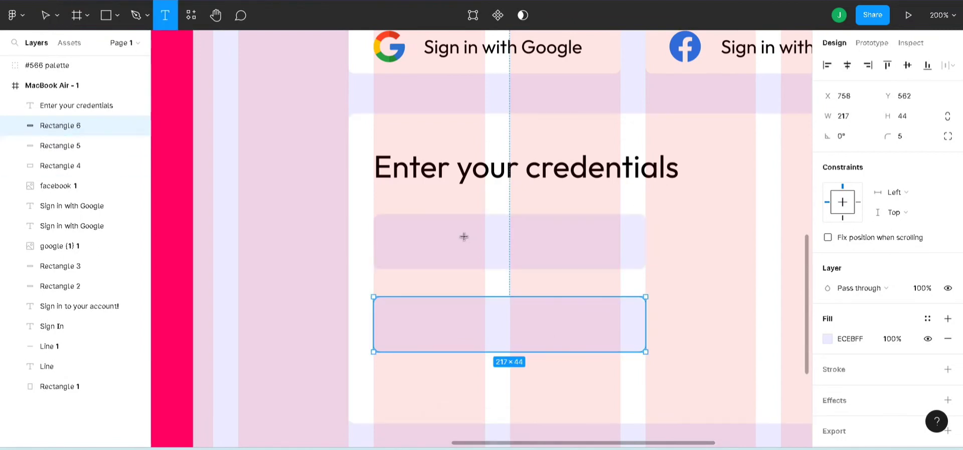
left_click(399, 233)
type("Emails")
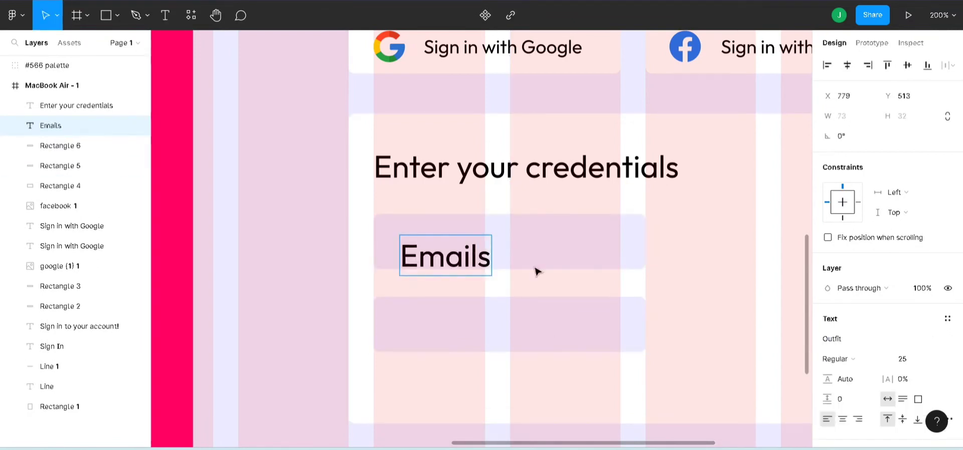
key("Escape")
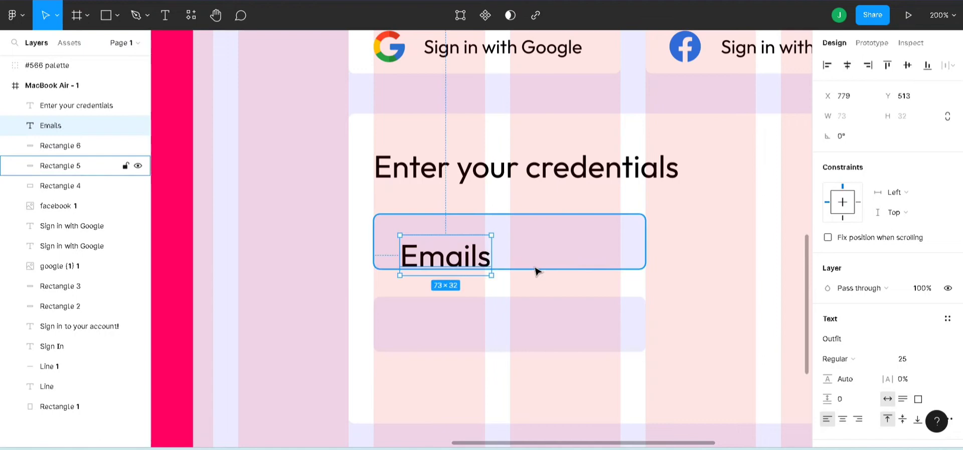
double_click(479, 264)
left_click(478, 260)
key("BackSpace")
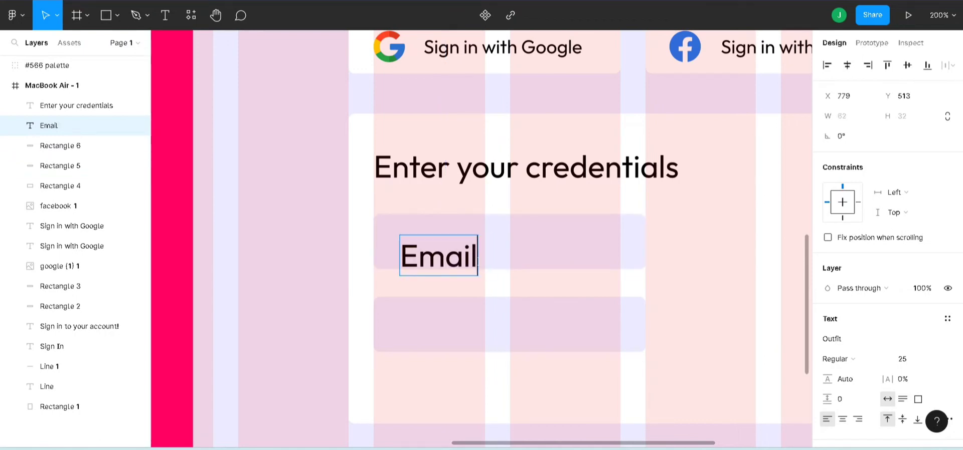
type("Address")
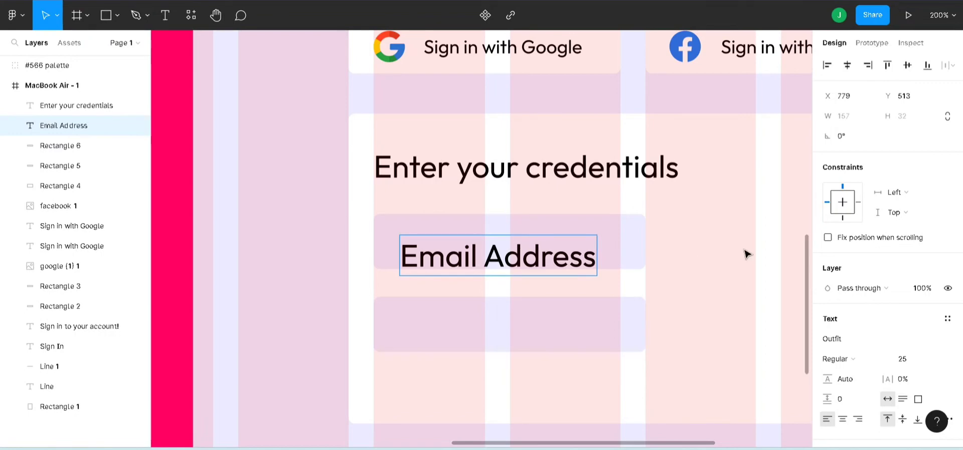
key("Escape")
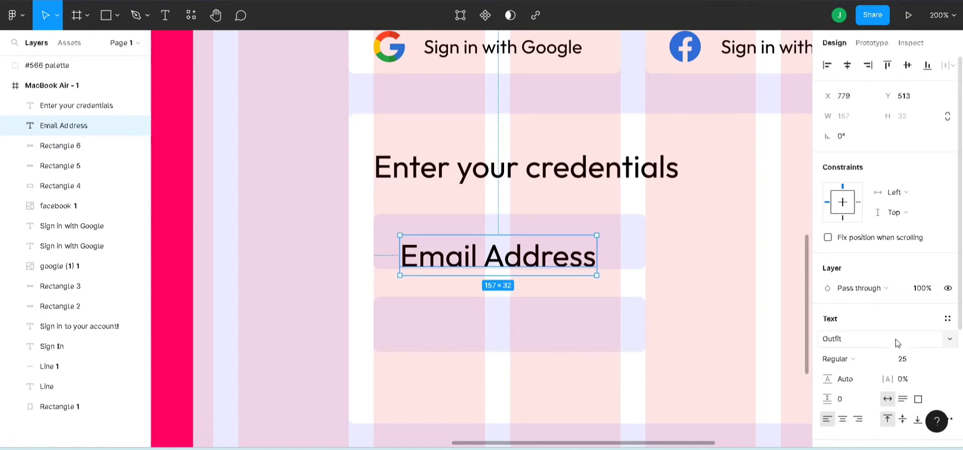
Step: Set the "Email Address" label's font size to 15 and move it to X 768, Y 508 inside the upper rectangle
left_click(907, 360)
type("15")
key("Return")
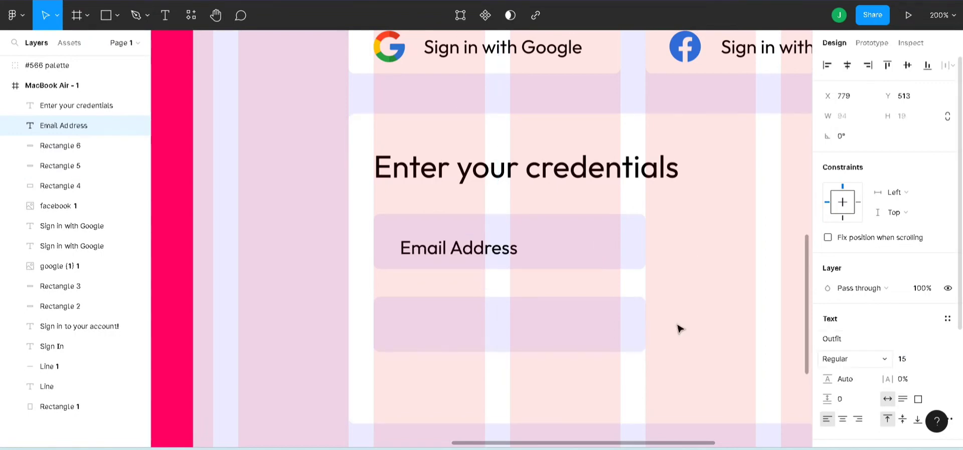
left_click_drag(507, 251, 490, 243)
key("ctrl+d")
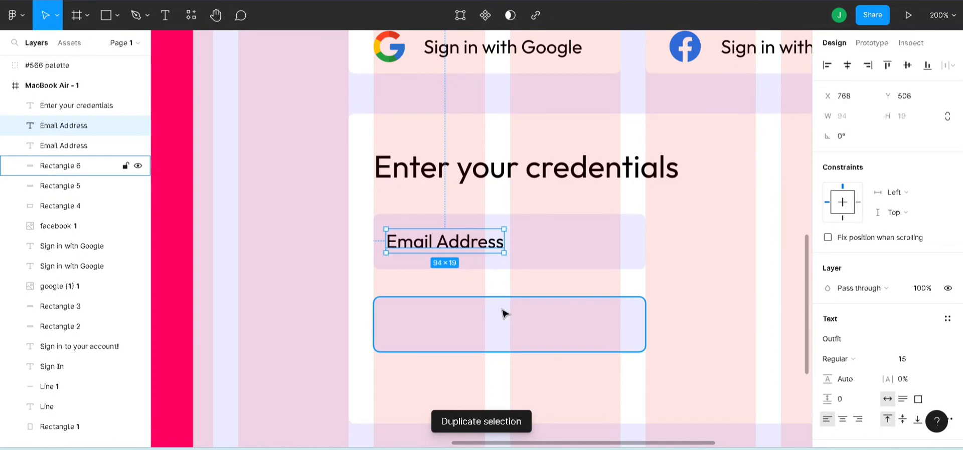
left_click(482, 243, "shift")
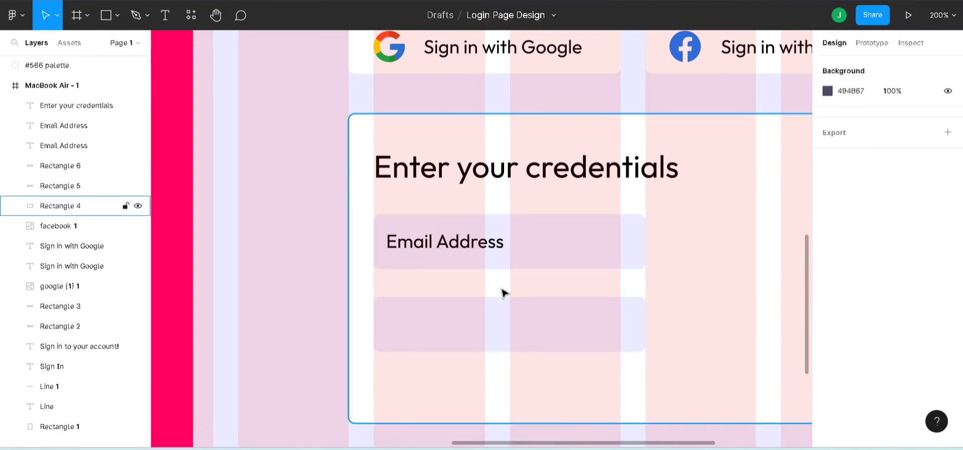
key("ctrl+z")
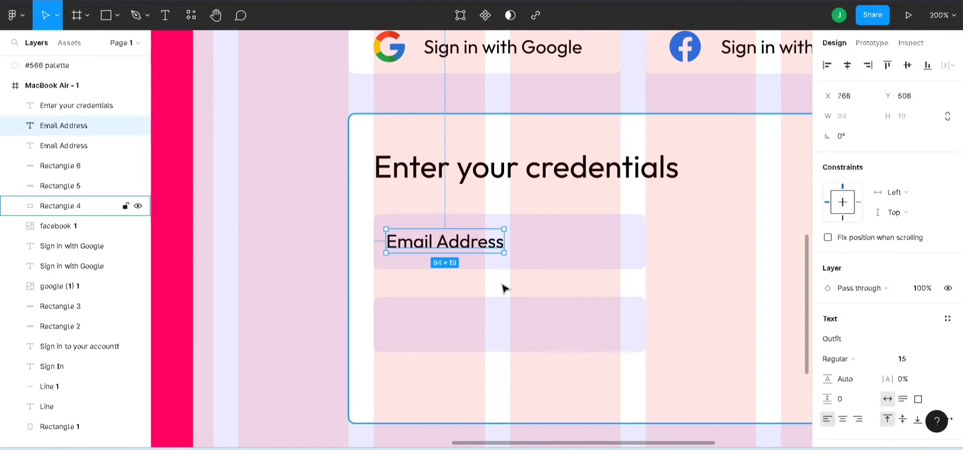
Step: Delete the empty lower lavender rectangle and place a duplicate of the "Email Address" label and its rectangle directly below the original field
left_click(512, 312)
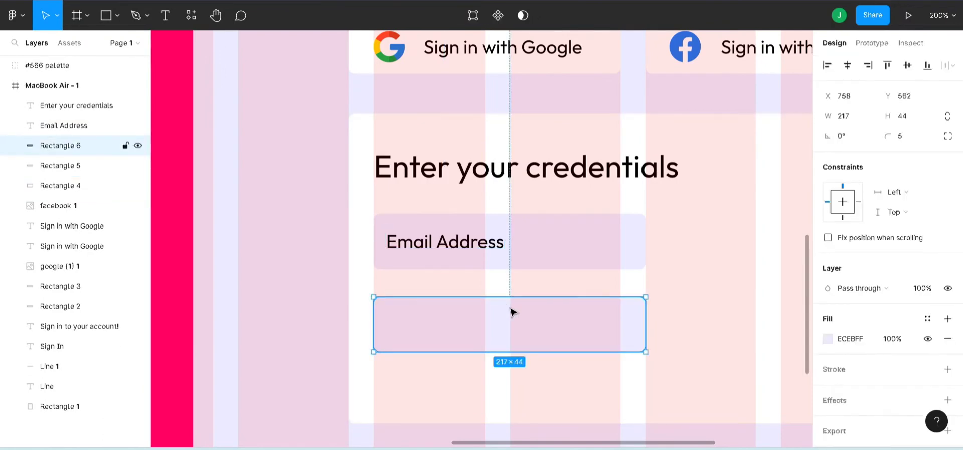
key("Delete")
left_click(499, 242)
left_click(531, 248, "shift")
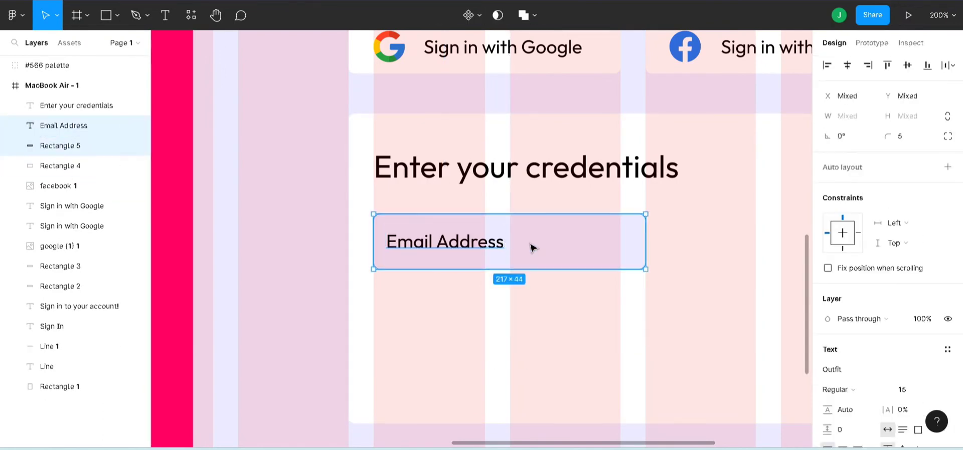
key("ctrl+d")
left_click_drag(531, 249, 524, 326)
Step: Change the label of the lower field to "Password"
double_click(477, 331)
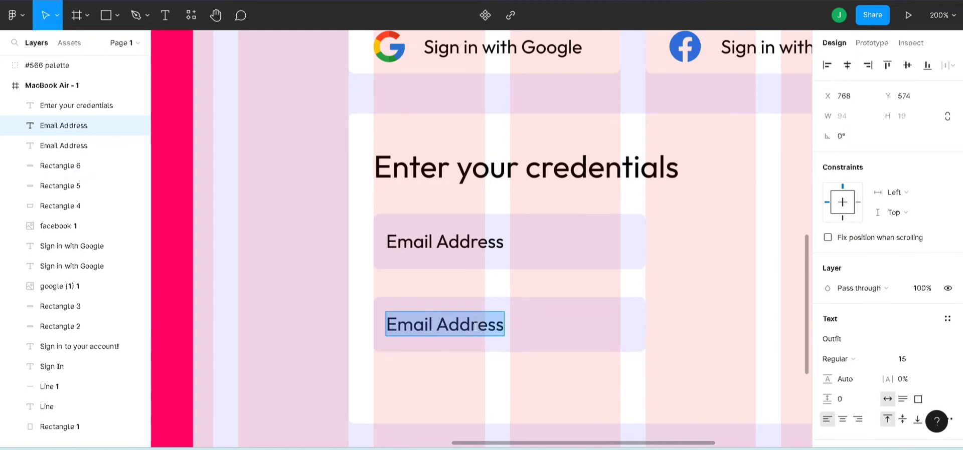
type("Password")
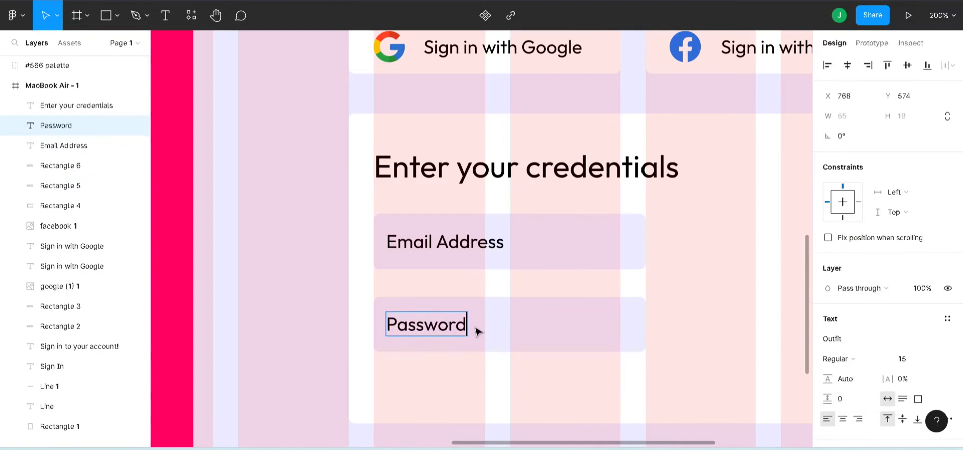
key("Escape")
key("Escape")
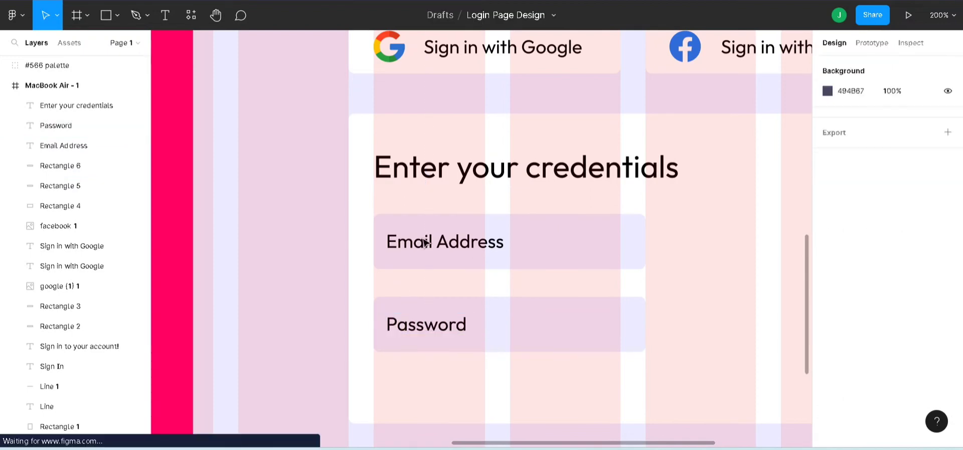
Step: Set the fill opacity of the "Email Address" and "Password" labels to 70%
left_click(425, 245)
left_click(424, 323, "shift")
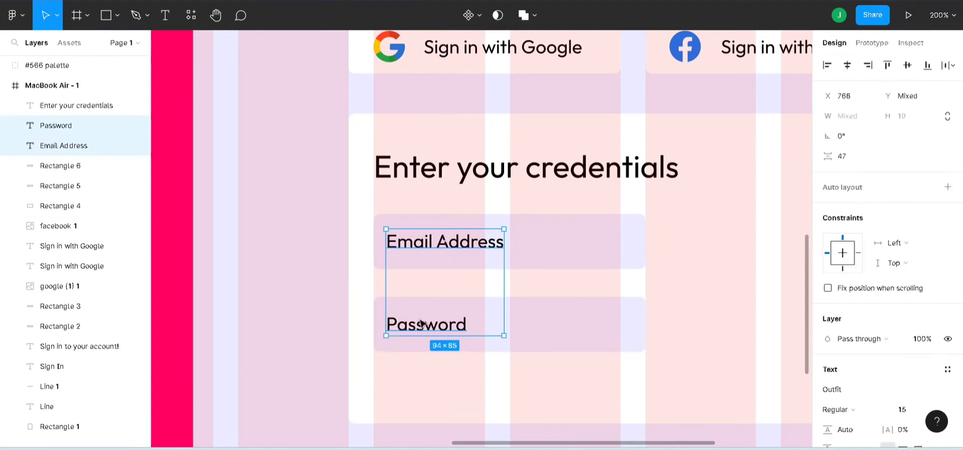
left_click(301, 274)
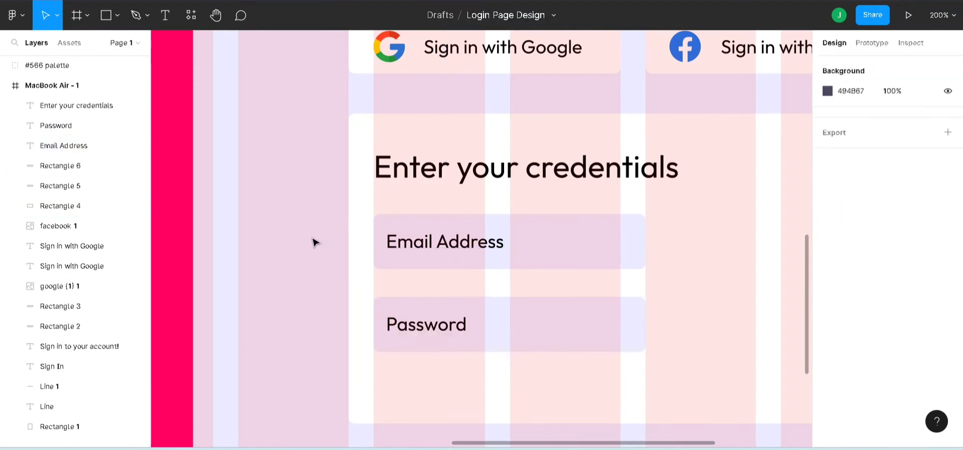
left_click(469, 247)
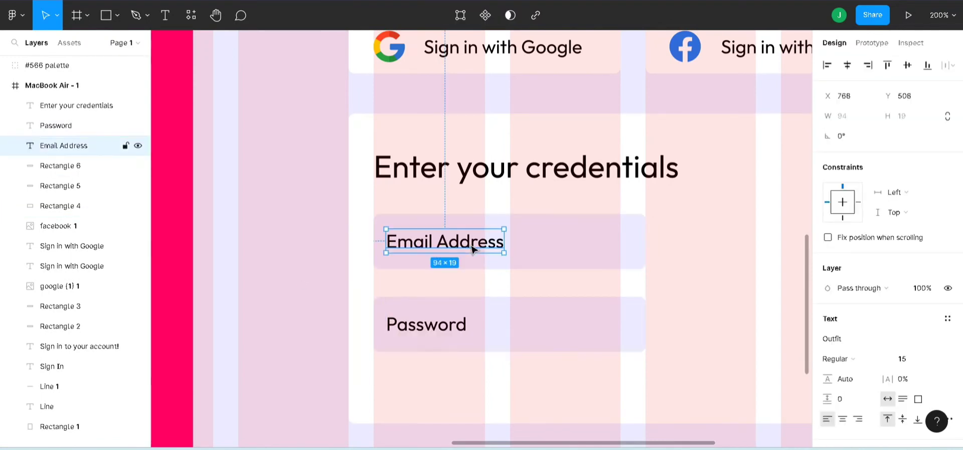
left_click(426, 328, "shift")
scroll(860, 354, "down", 4)
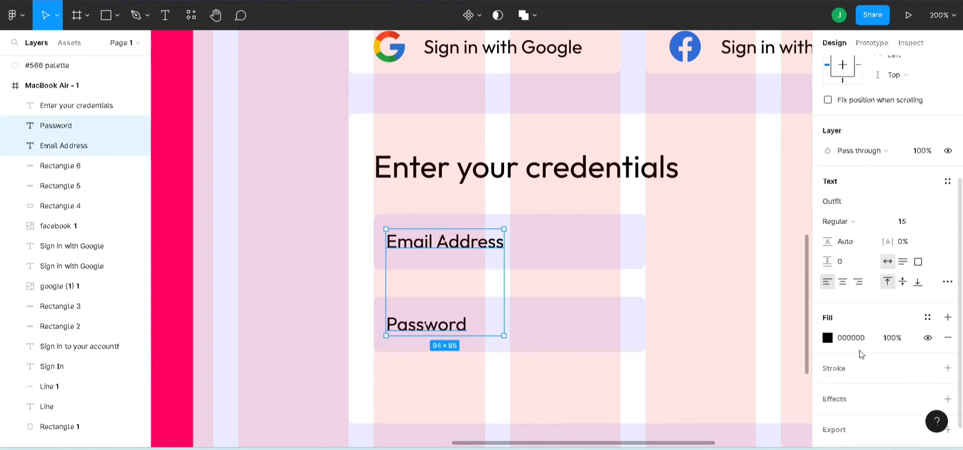
left_click(892, 338)
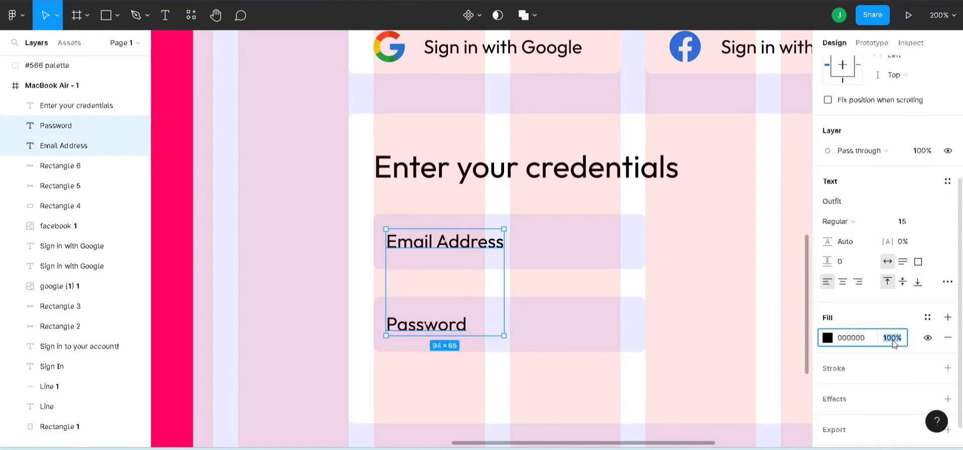
type("70")
key("Return")
left_click(274, 220)
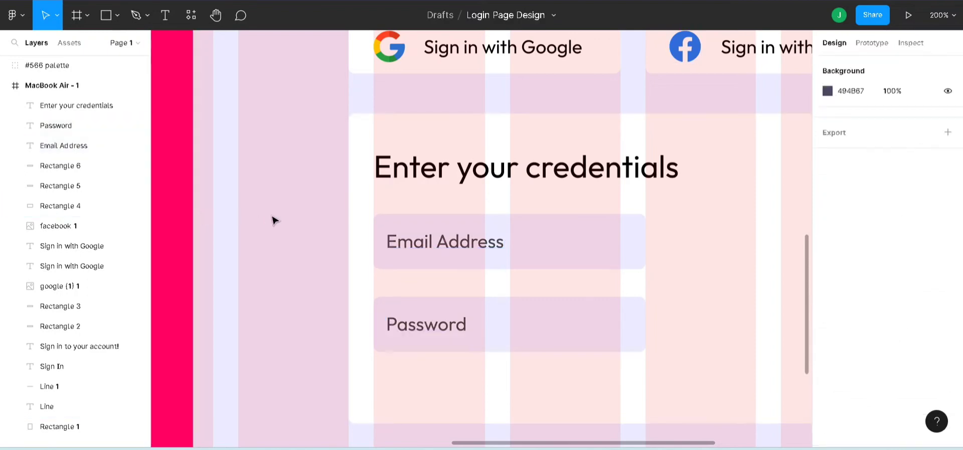
Step: Extend the white form rectangle downward to a height of 289
left_click(715, 150)
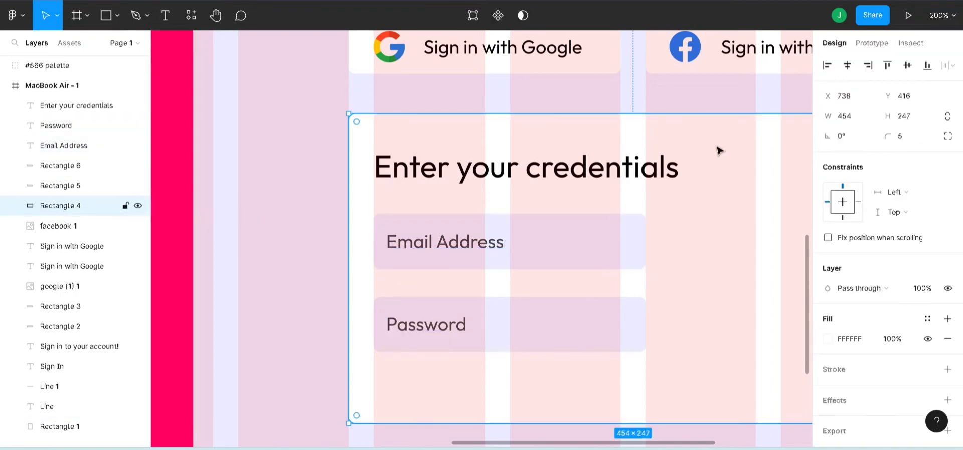
key("shift+0")
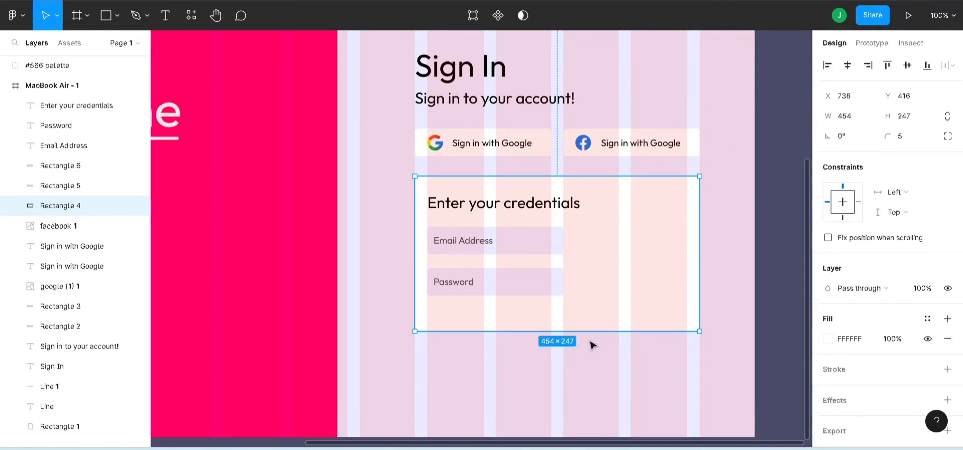
left_click_drag(589, 329, 588, 358)
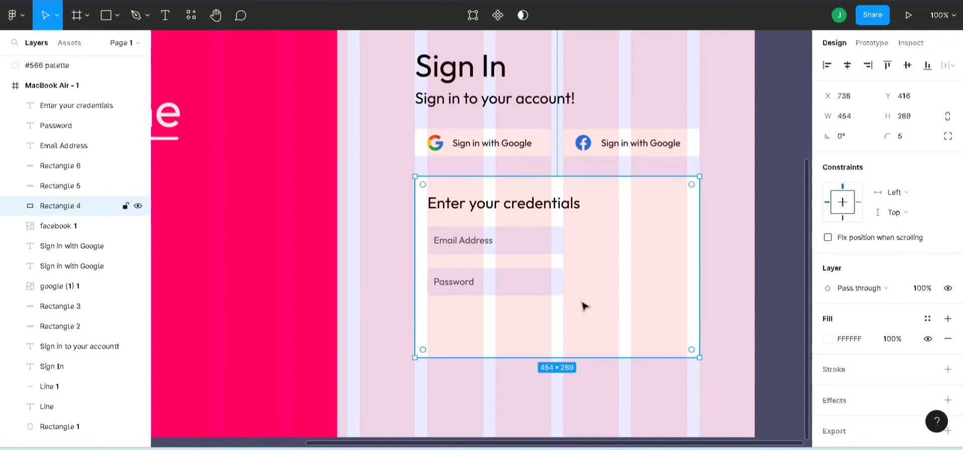
Step: Add the text "Forgot Password?" just below the password field, aligned with the field's left edge
key("ctrl+equal")
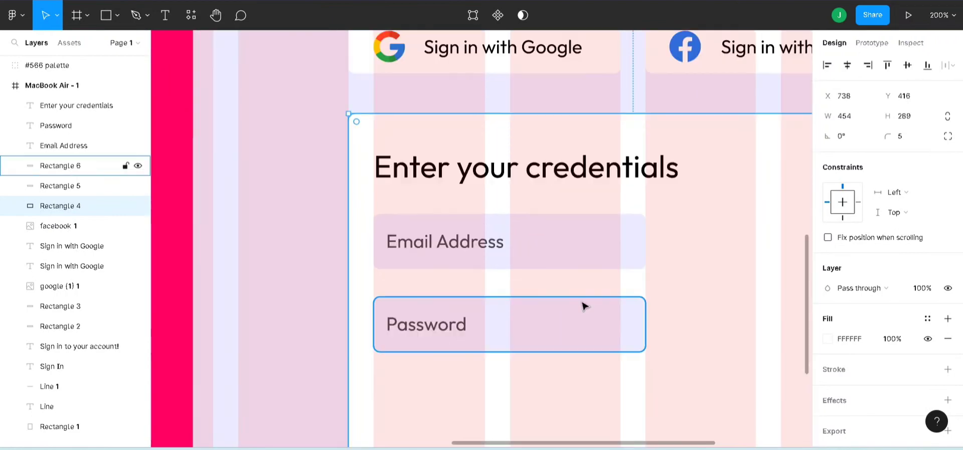
scroll(583, 306, "down", 3)
key("t")
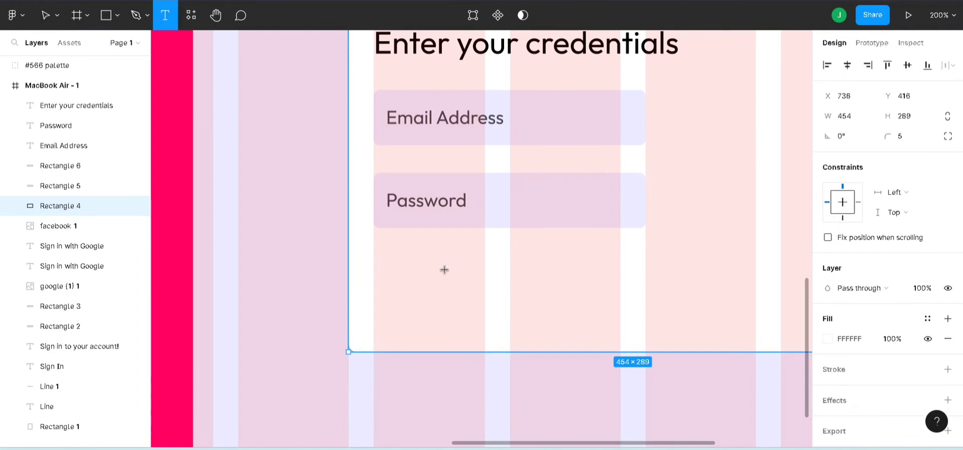
left_click(392, 254)
type("F")
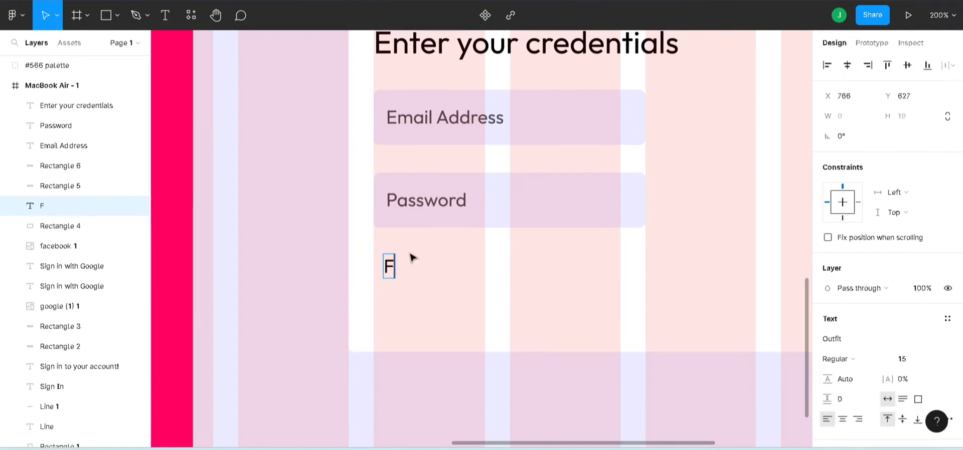
type("orgot Password")
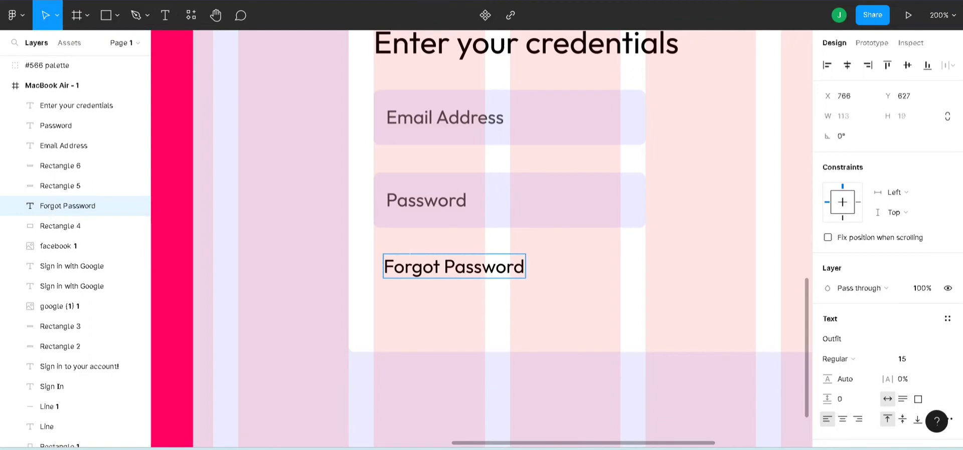
type("?")
key("Escape")
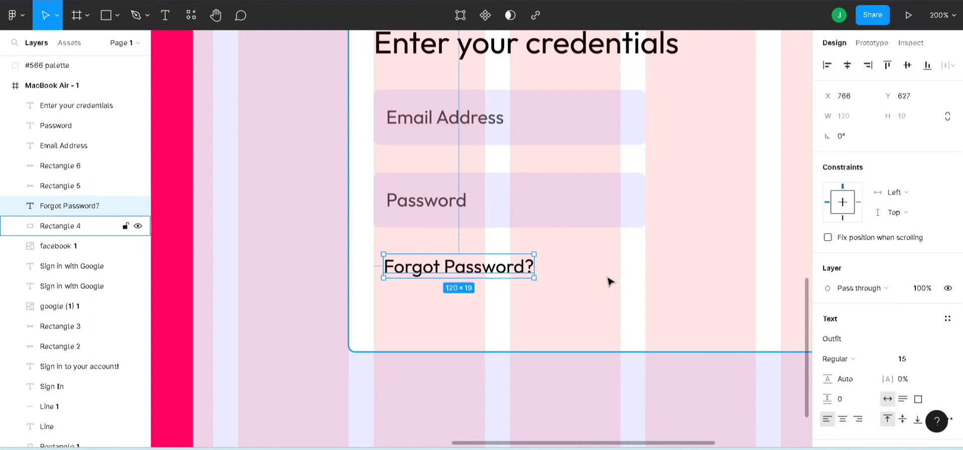
left_click_drag(511, 270, 502, 255)
Step: Fill the "Forgot Password?" text with the document's pink color FF006C
scroll(892, 345, "down", 3)
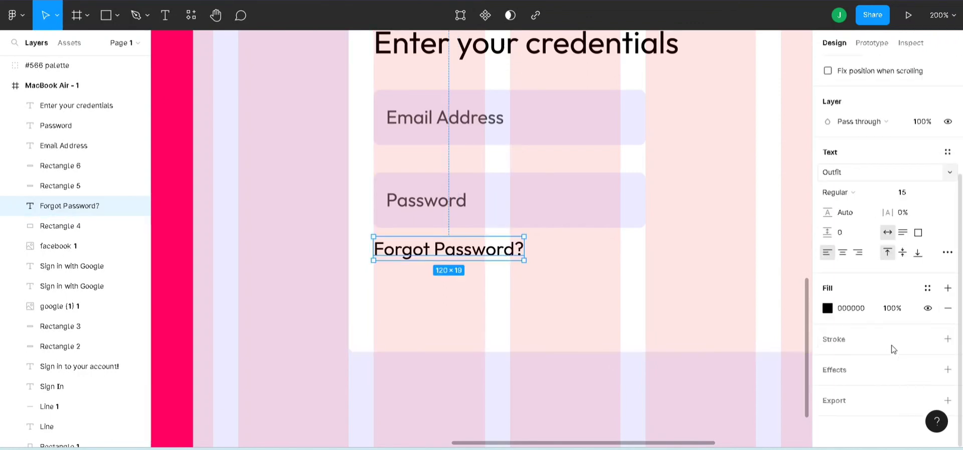
left_click(828, 308)
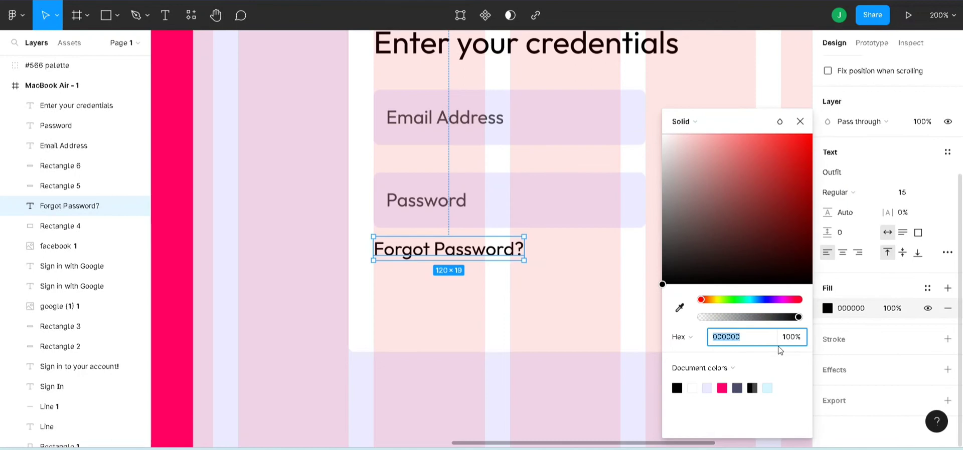
left_click(725, 387)
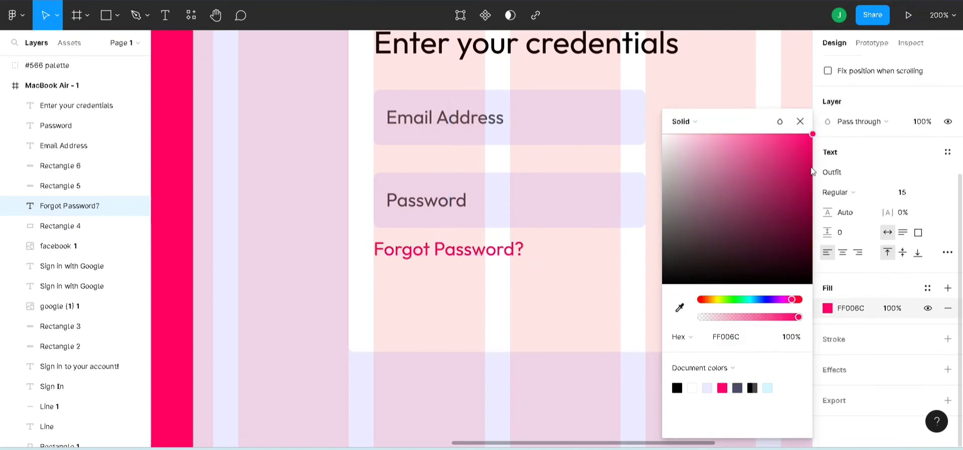
left_click(806, 125)
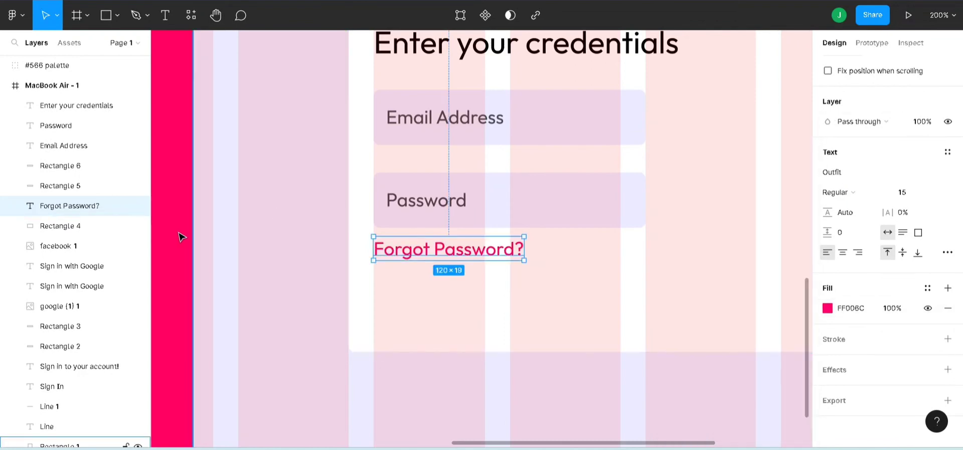
Step: Extend the white form rectangle downward to a height of 314 and place a duplicate of the password field rectangle below "Forgot Password?"
left_click(594, 314)
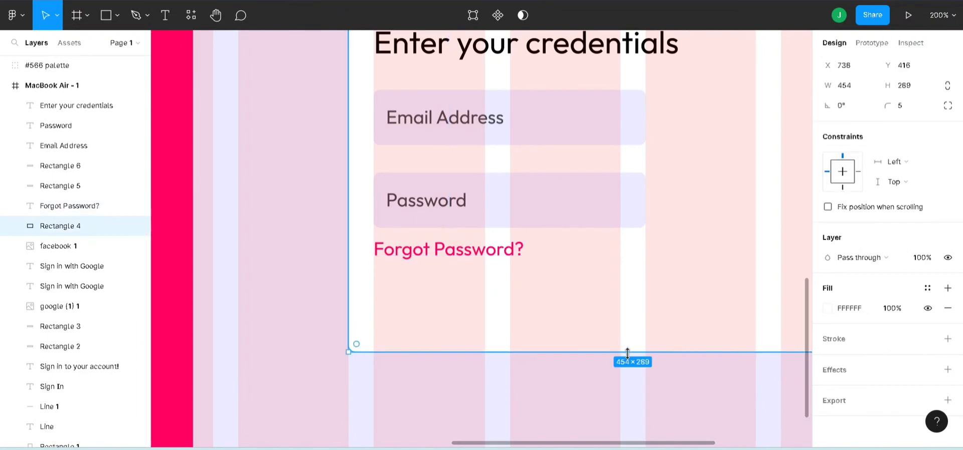
left_click_drag(627, 352, 625, 380)
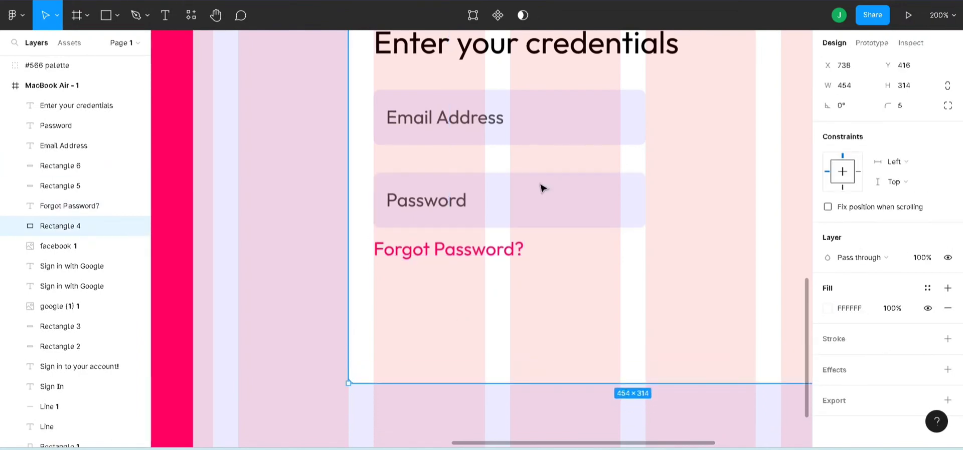
left_click(533, 198)
key("ctrl+d")
left_click_drag(533, 199, 521, 305)
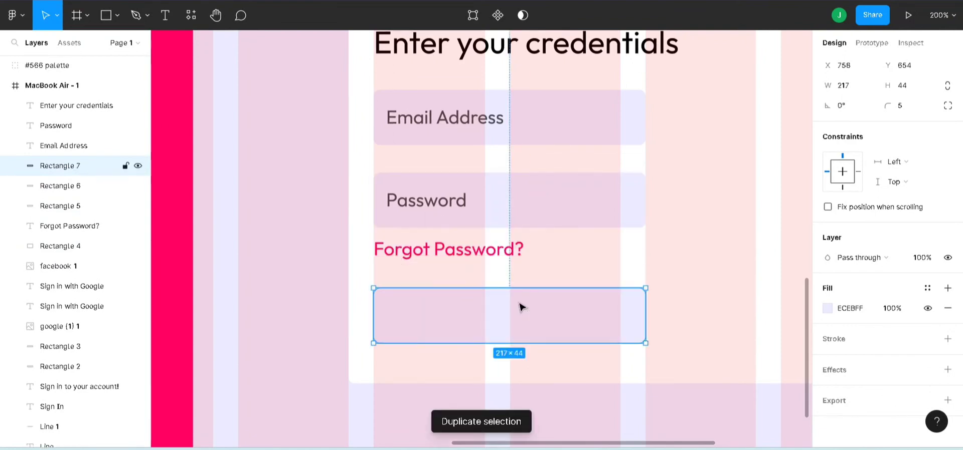
Step: Fill the duplicated rectangle below "Forgot Password?" with the document's pink color FF006C
left_click(828, 309)
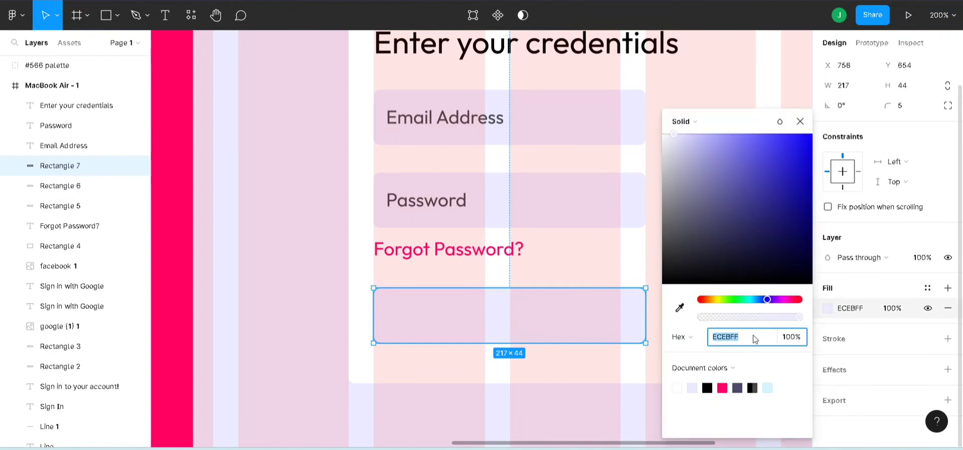
left_click(722, 388)
left_click(800, 121)
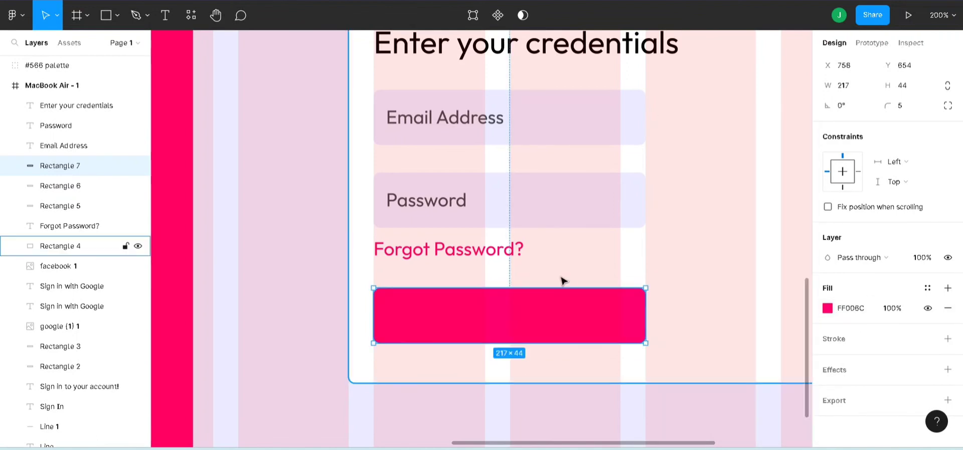
Step: Add the text "Log In" and center it horizontally and vertically on the pink button
key("t")
left_click(450, 316)
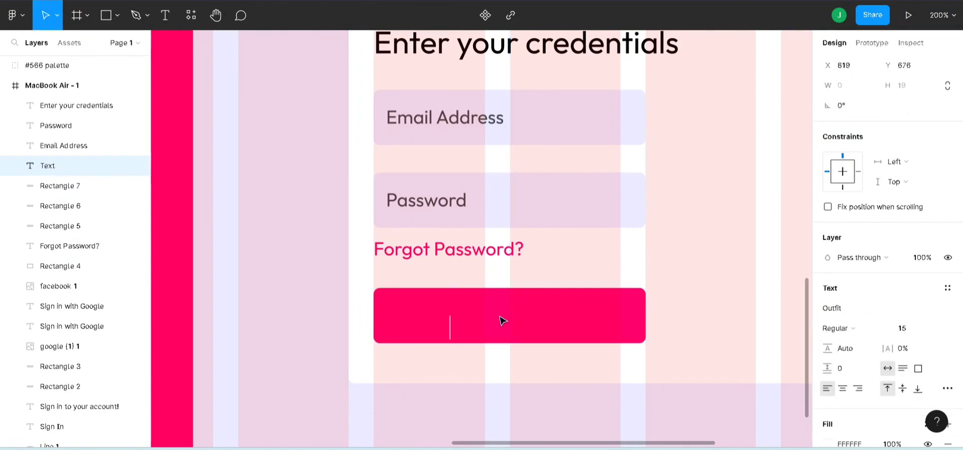
type("Login")
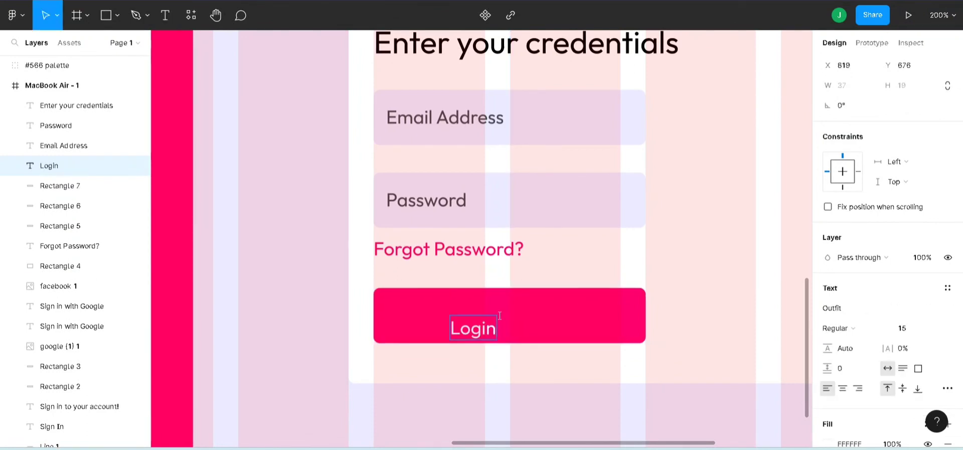
key("BackSpace")
key("BackSpace")
type("In")
key("Escape")
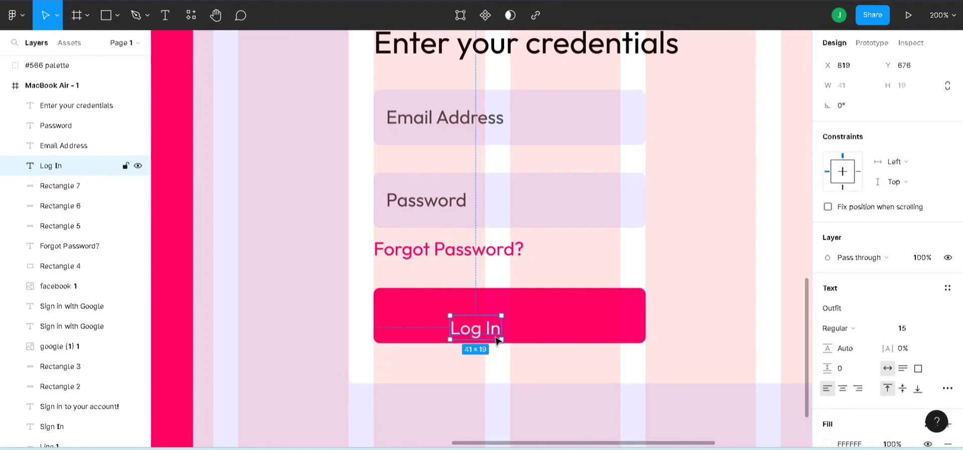
left_click_drag(486, 329, 521, 316)
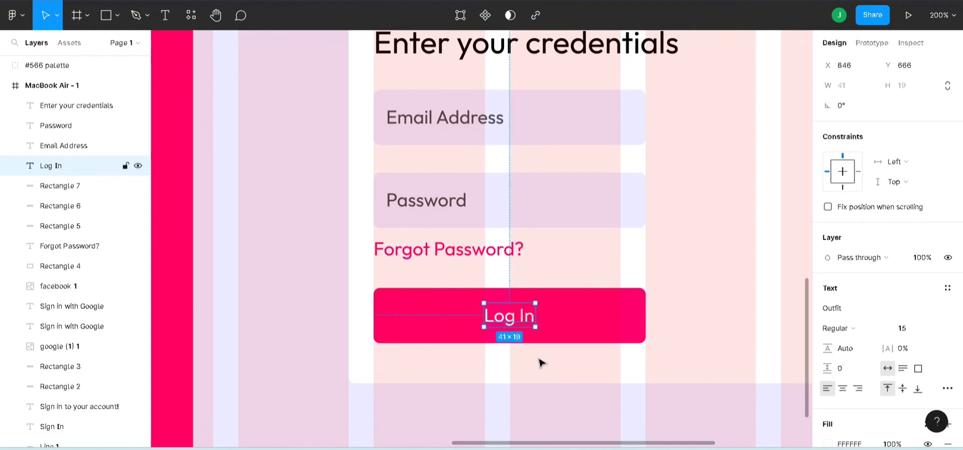
left_click(542, 405)
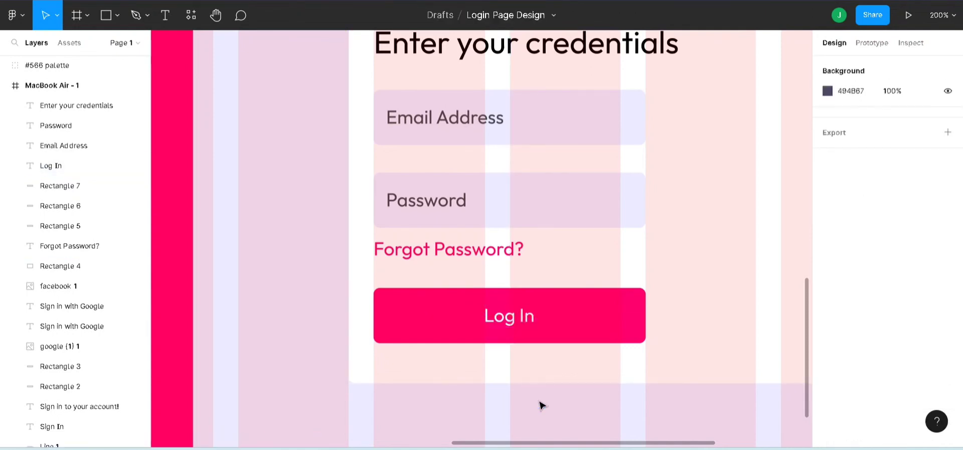
Step: Select the Sign In headings, both social sign-in buttons and the entire credentials form, and move them up together within the frame
scroll(573, 356, "down", 3)
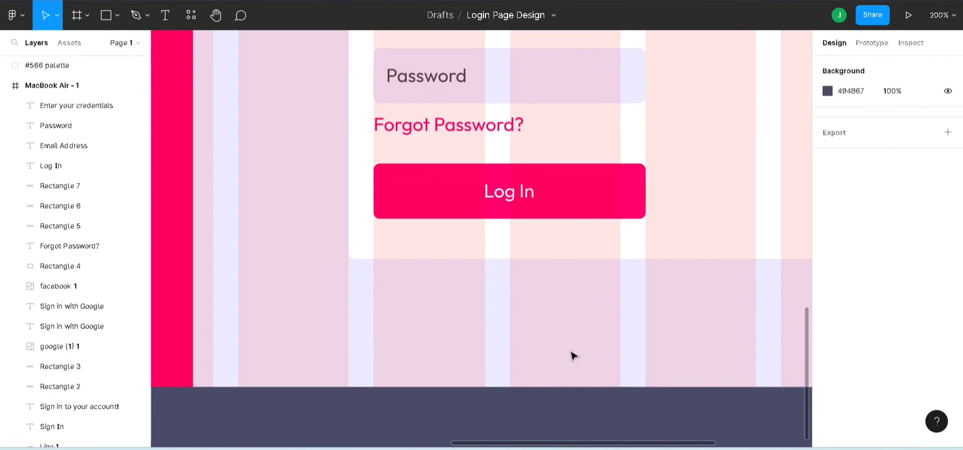
key("ctrl+minus")
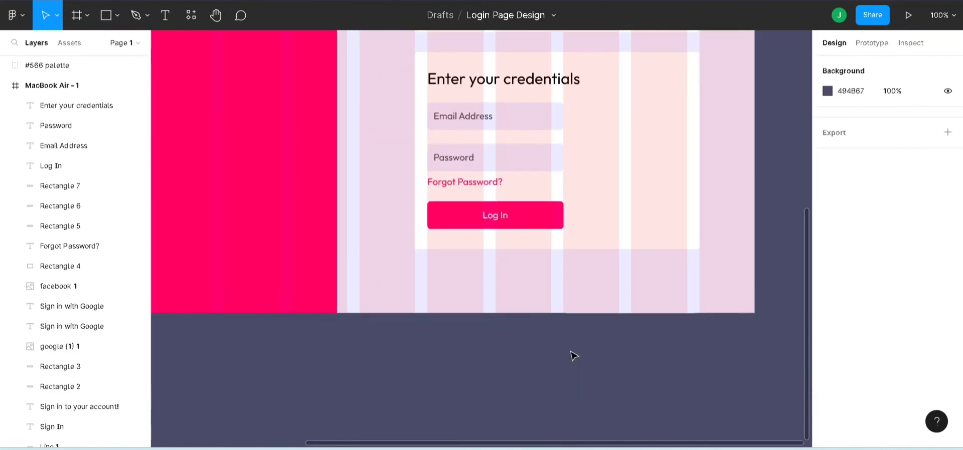
scroll(572, 355, "up", 6)
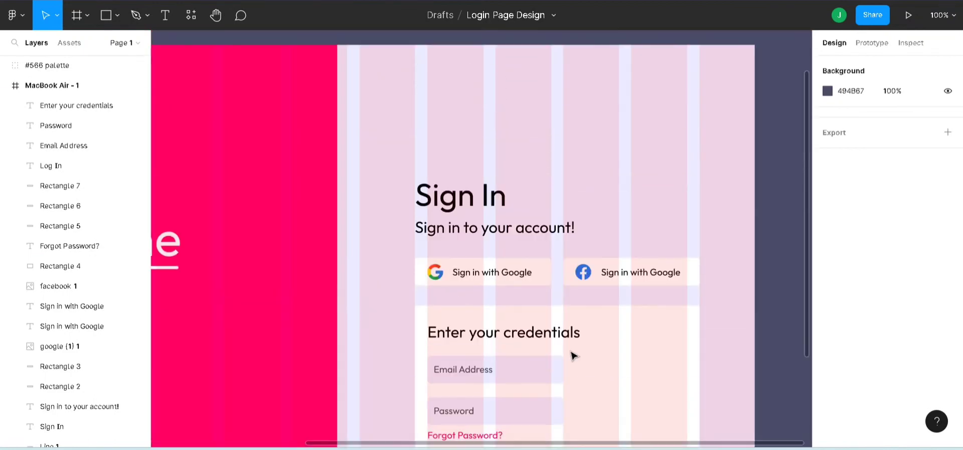
scroll(483, 221, "down", 1)
scroll(483, 219, "down", 1)
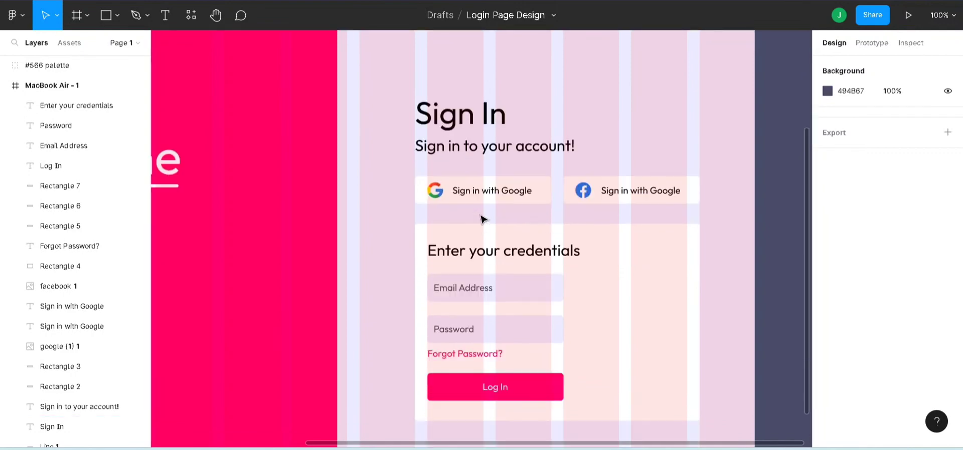
left_click(444, 120)
left_click(479, 145, "shift")
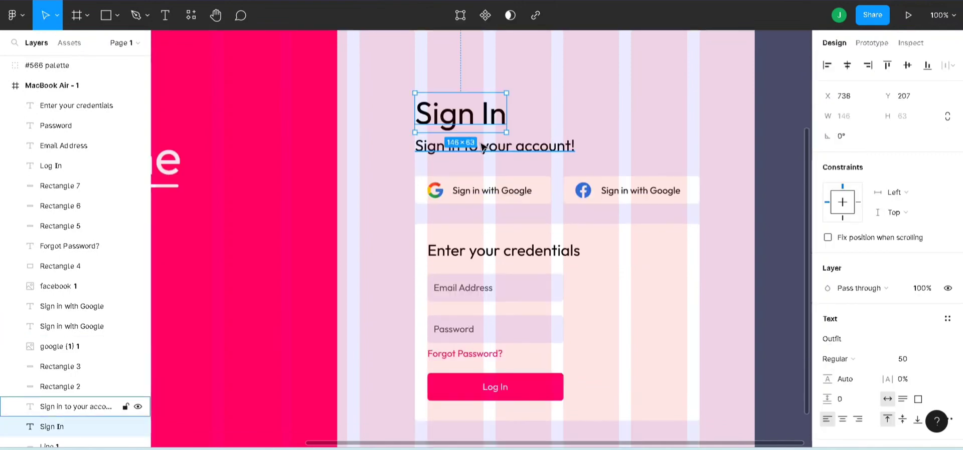
left_click(435, 190, "shift")
left_click(521, 193, "shift")
left_click(532, 186, "shift")
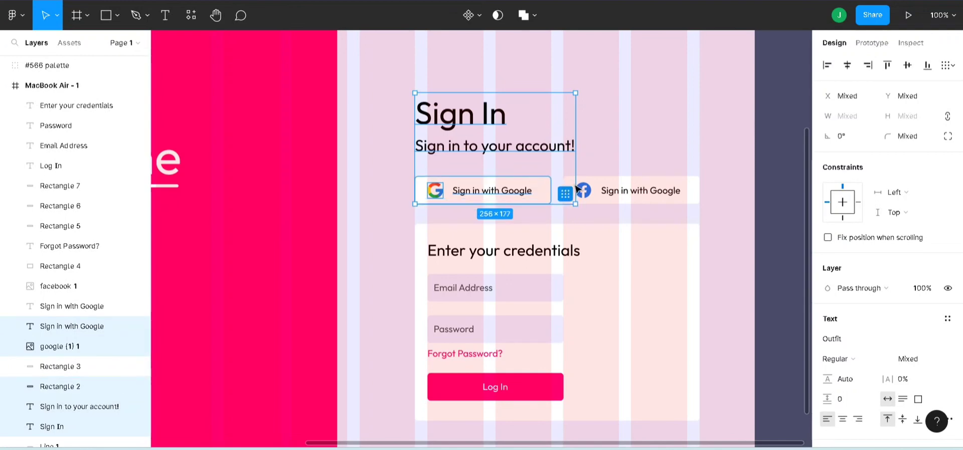
left_click(583, 190, "shift")
left_click(634, 196, "shift")
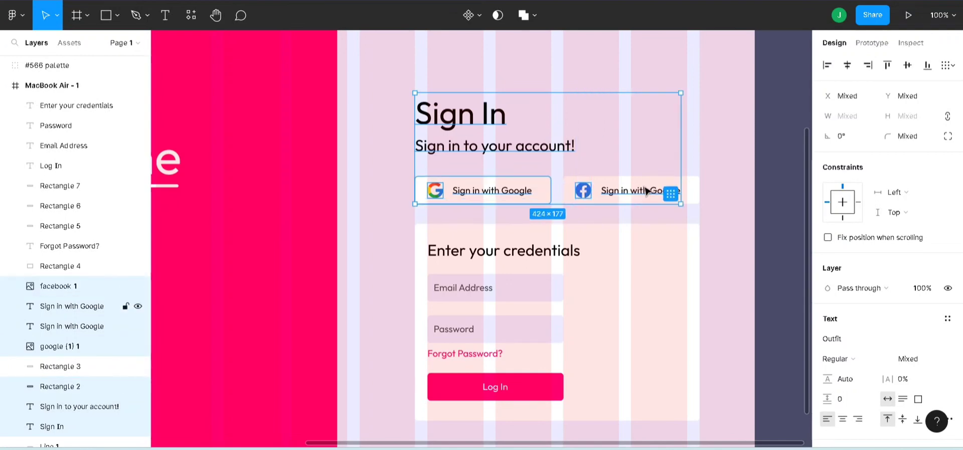
left_click(690, 198, "shift")
left_click(537, 249, "shift")
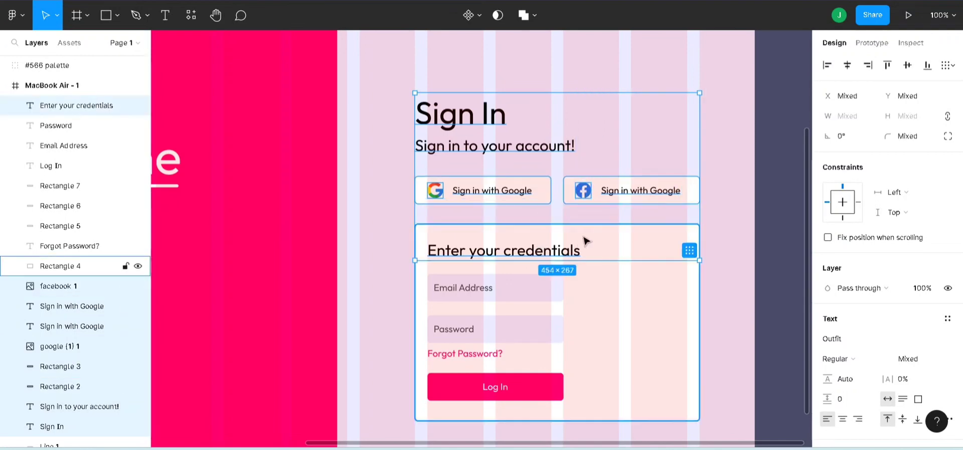
left_click(554, 273, "shift")
left_click(489, 293, "shift")
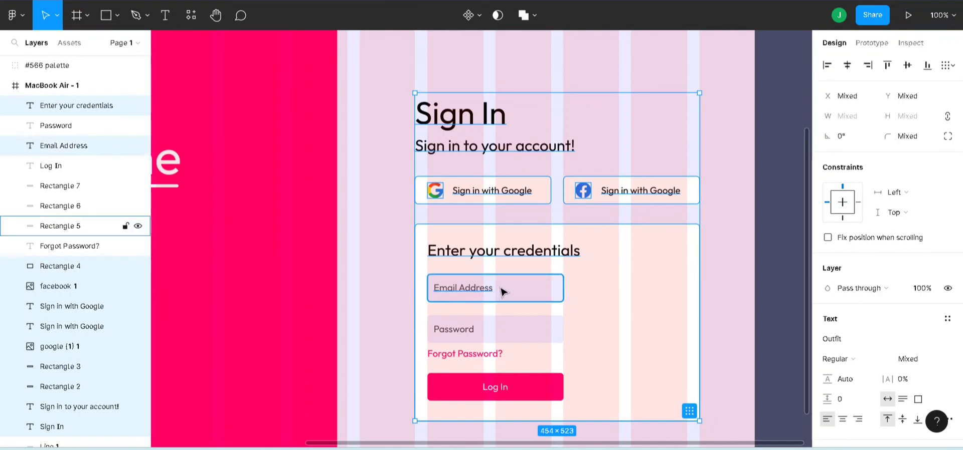
left_click(501, 290, "shift")
left_click(460, 331, "shift")
left_click(492, 331, "shift")
left_click(492, 352, "shift")
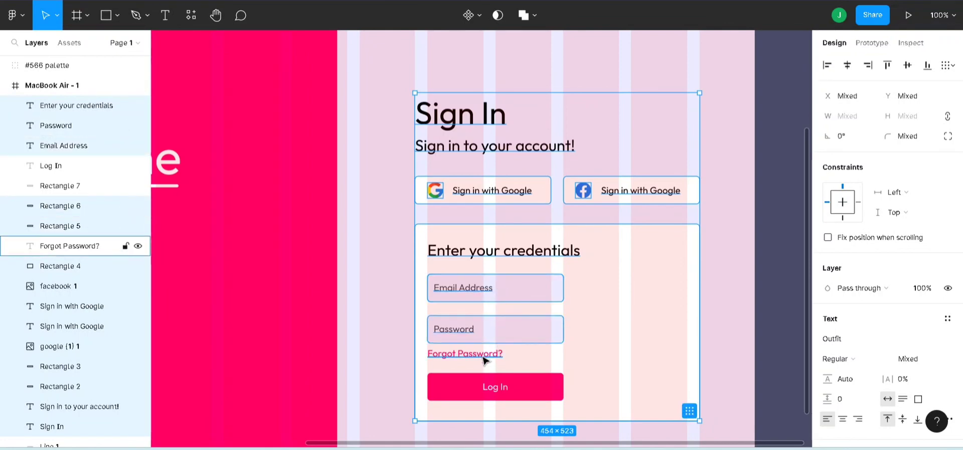
left_click(505, 387, "shift")
left_click(522, 391, "shift")
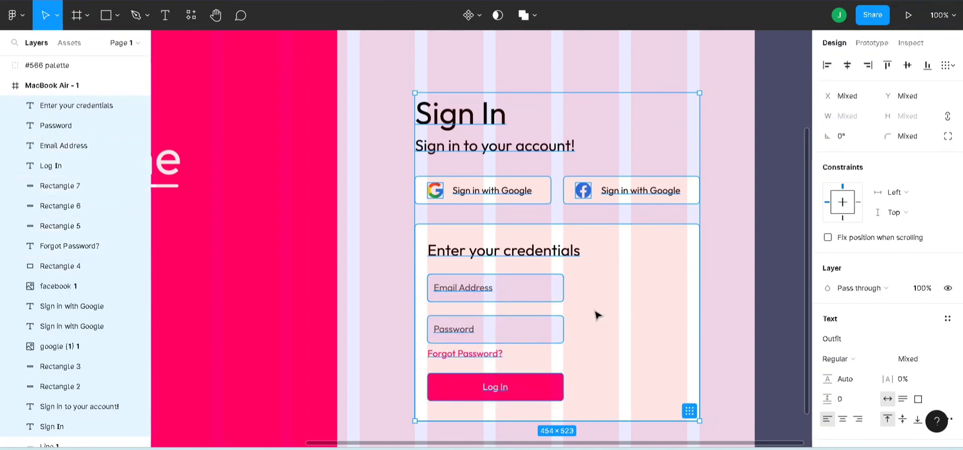
left_click_drag(597, 316, 597, 270)
scroll(598, 269, "up", 3)
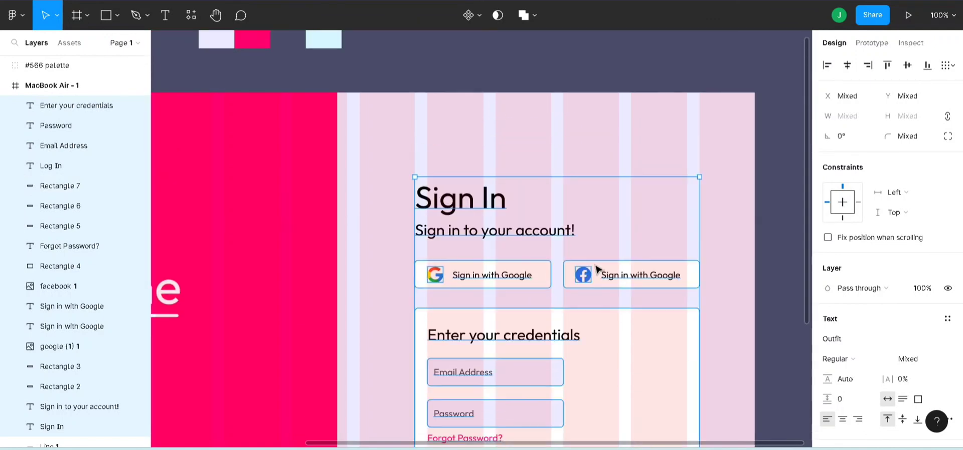
scroll(597, 270, "down", 6)
scroll(599, 234, "up", 3)
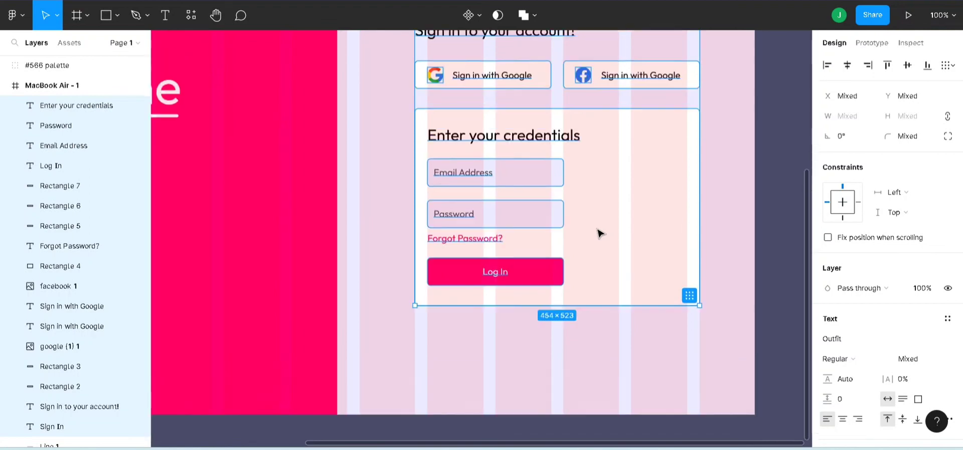
left_click_drag(596, 275, 598, 269)
scroll(597, 269, "up", 2)
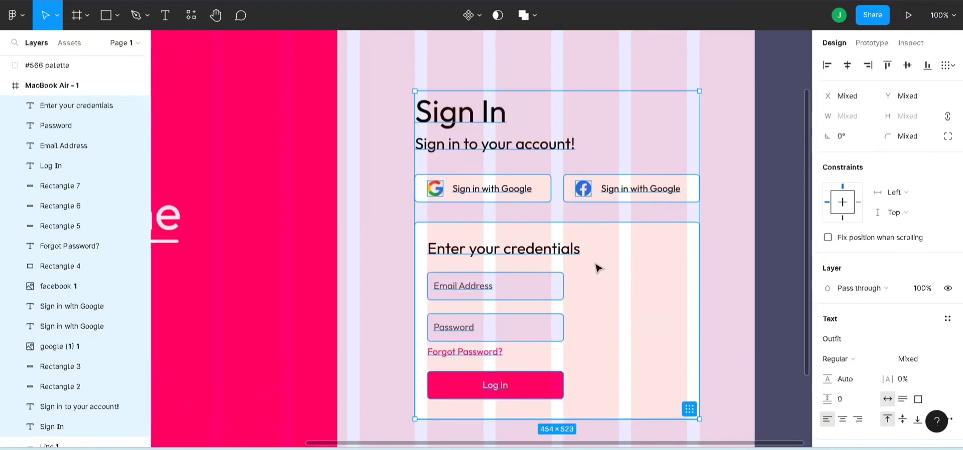
scroll(595, 269, "down", 5)
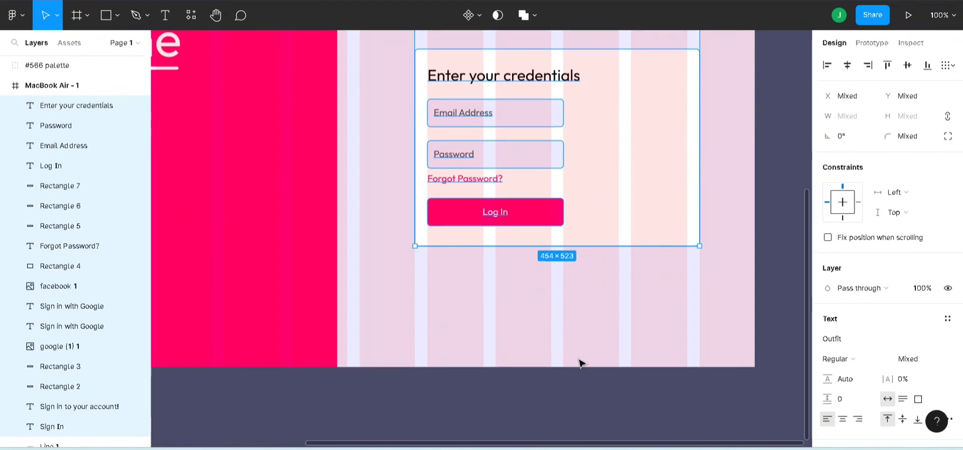
left_click(586, 397)
Step: Add the text "Don't have an account? Register Here" below the white form rectangle, near its left edge
key("t")
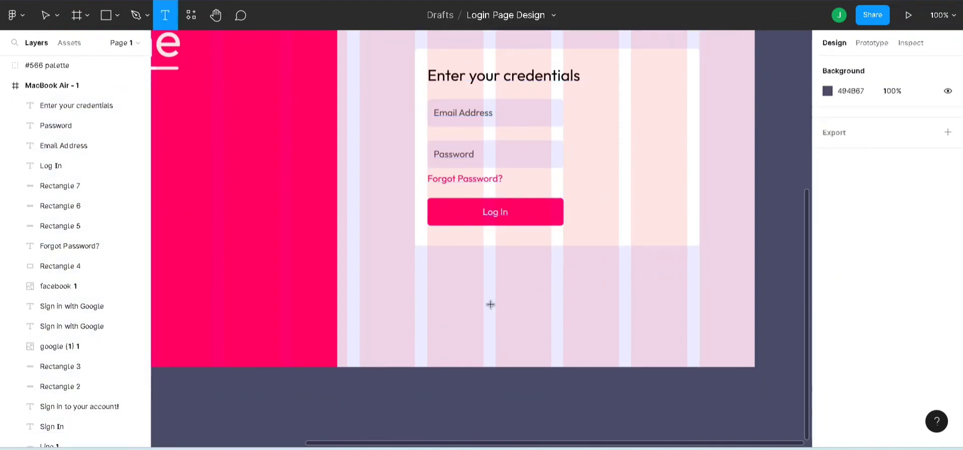
key("ctrl+plus")
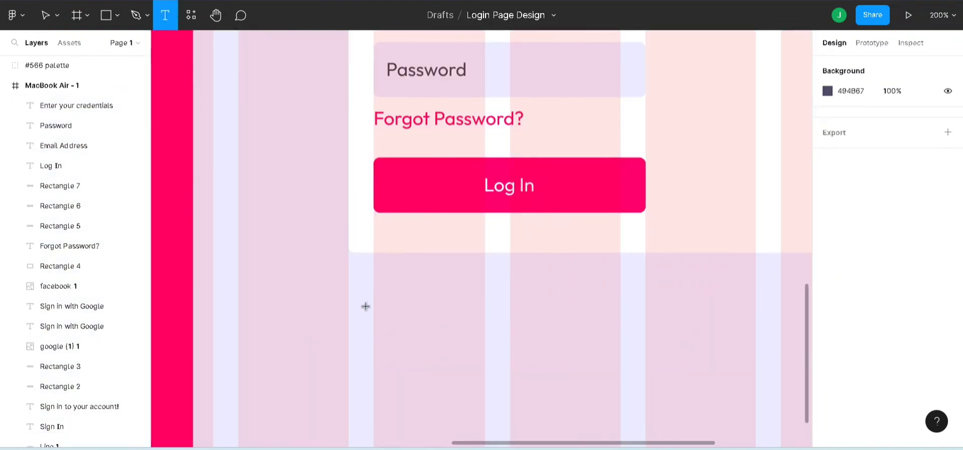
left_click(419, 304)
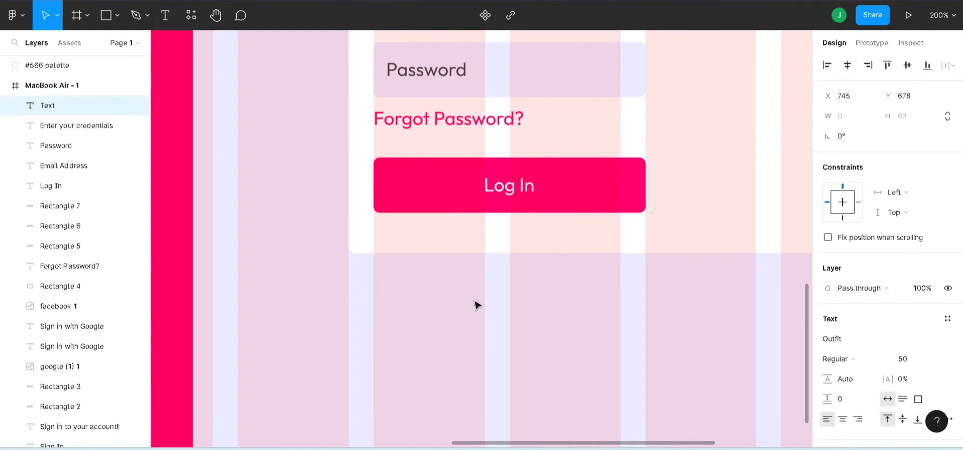
type("Dont")
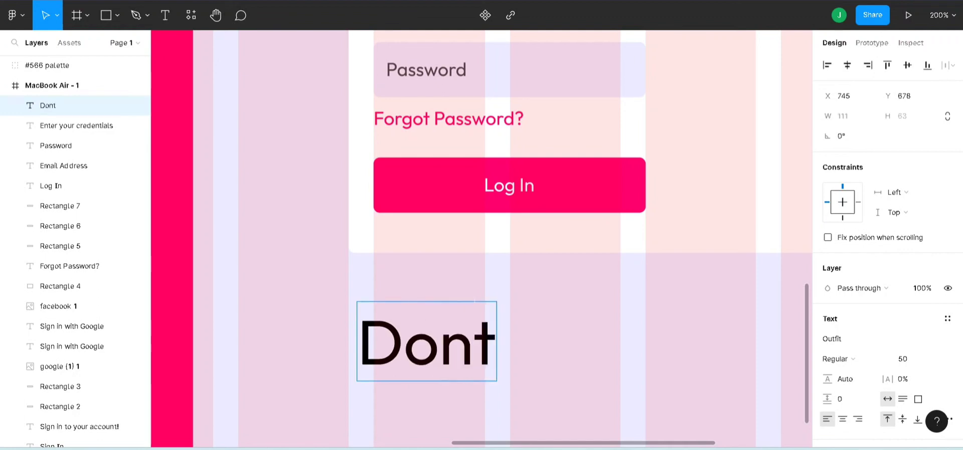
key("BackSpace")
type("'t ja")
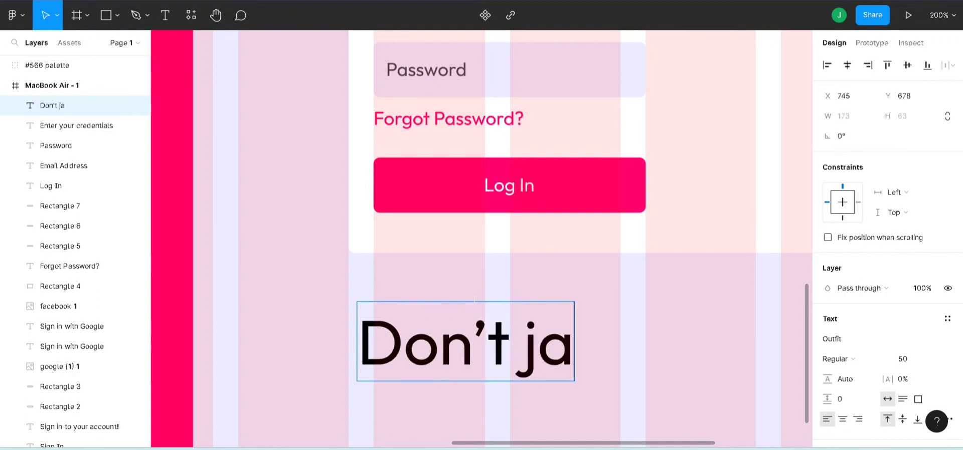
key("BackSpace")
key("BackSpace")
type("have")
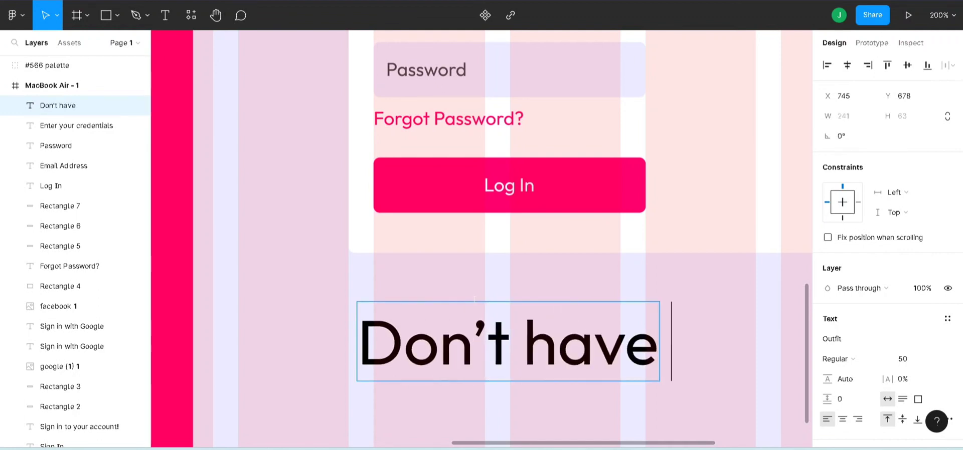
type(" an account")
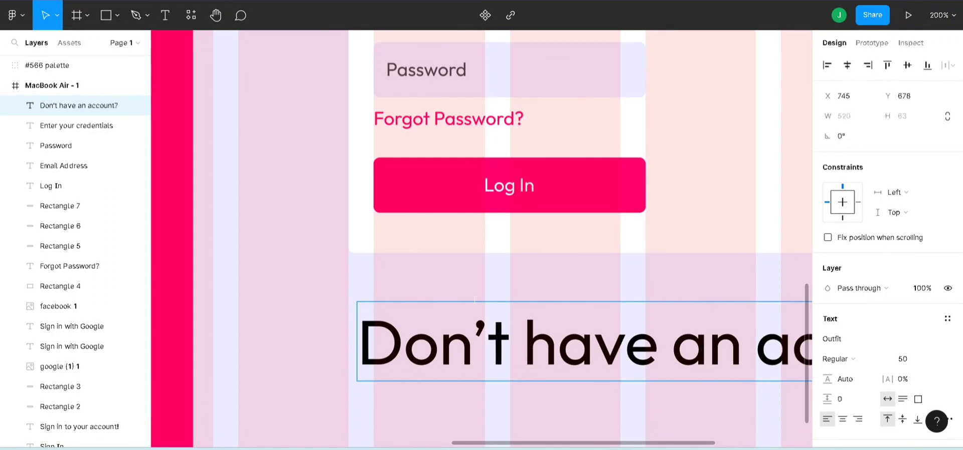
type("? Reg")
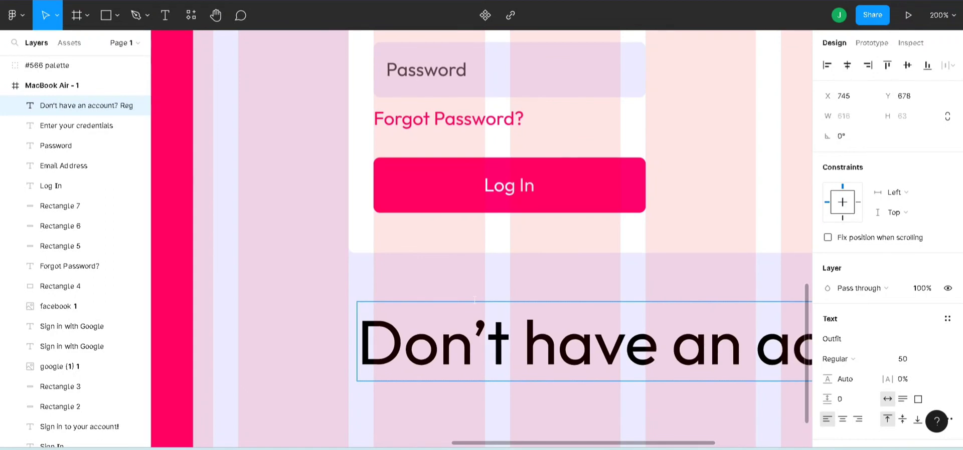
type("ister Here")
key("shift+0")
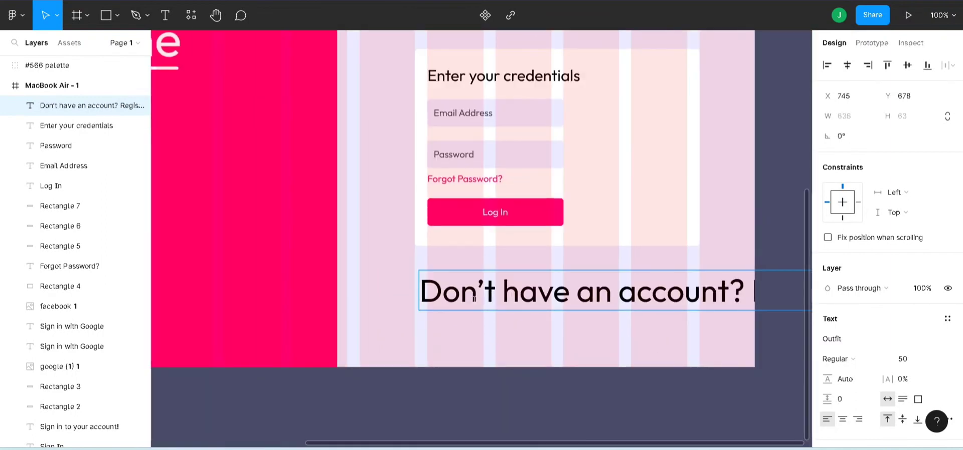
key("Escape")
Step: Set the registration prompt's font size to 15 and place it just below the white form rectangle, aligned with its left edge
left_click(906, 362)
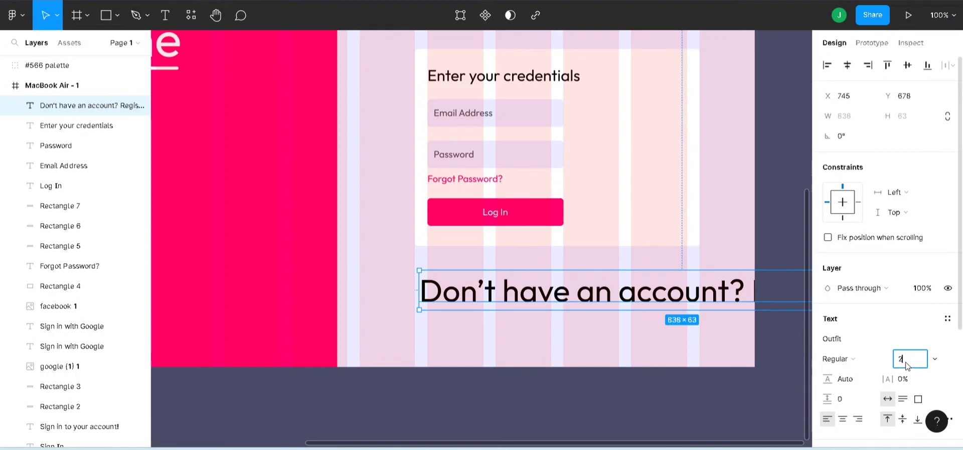
type("15")
key("Return")
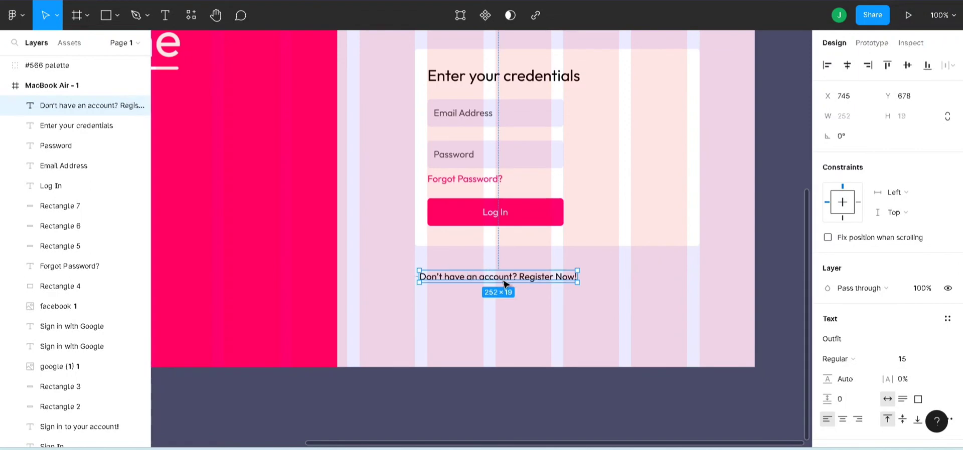
mouse_move(496, 275)
left_mouse_down()
mouse_move(507, 276)
mouse_move(499, 265)
left_mouse_up()
Step: Color only the words "Register Now!" in the registration prompt with the document's pink FF006C
scroll(500, 266, "up", 5)
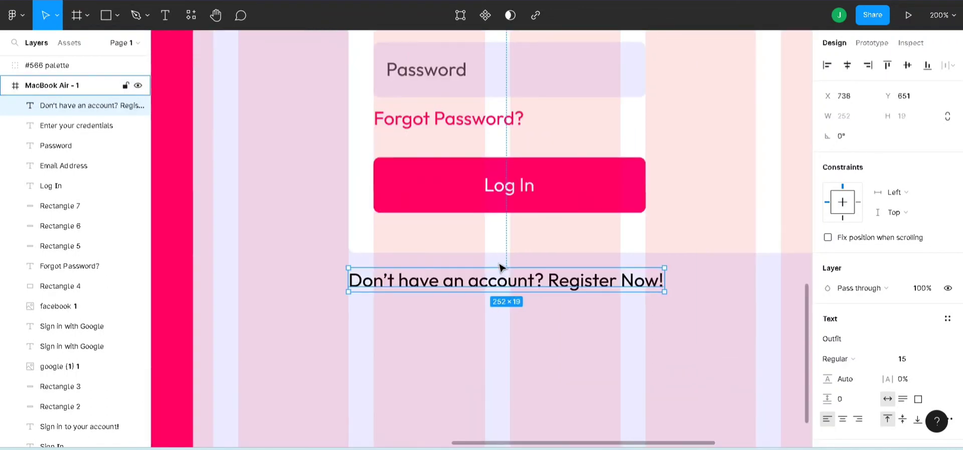
scroll(501, 268, "up", 3)
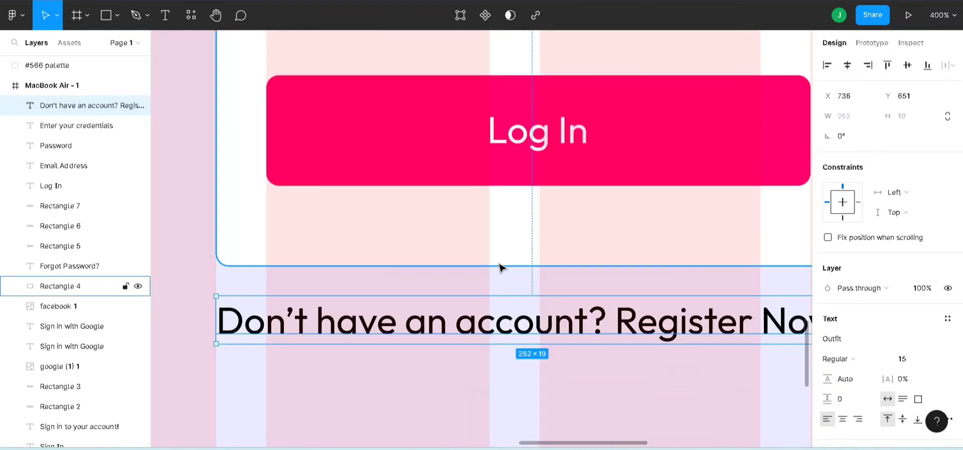
double_click(620, 323)
left_click_drag(619, 324, 841, 401)
scroll(841, 399, "down", 3)
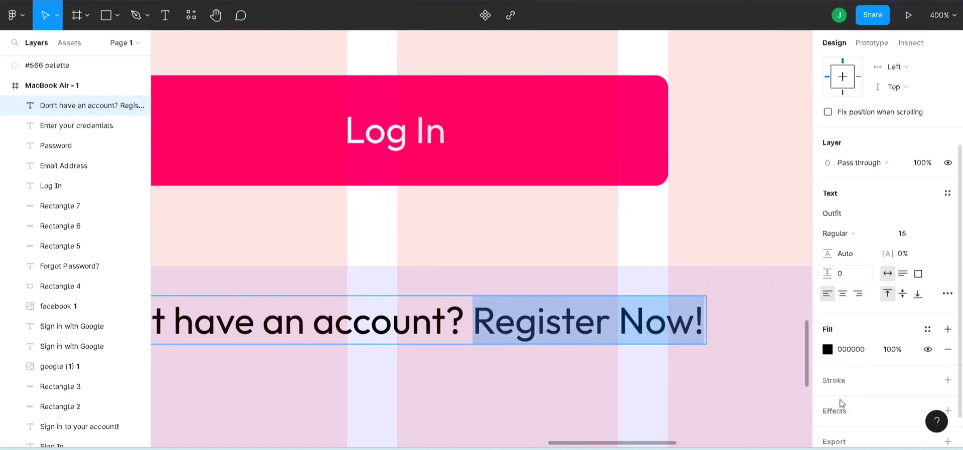
left_click(827, 351)
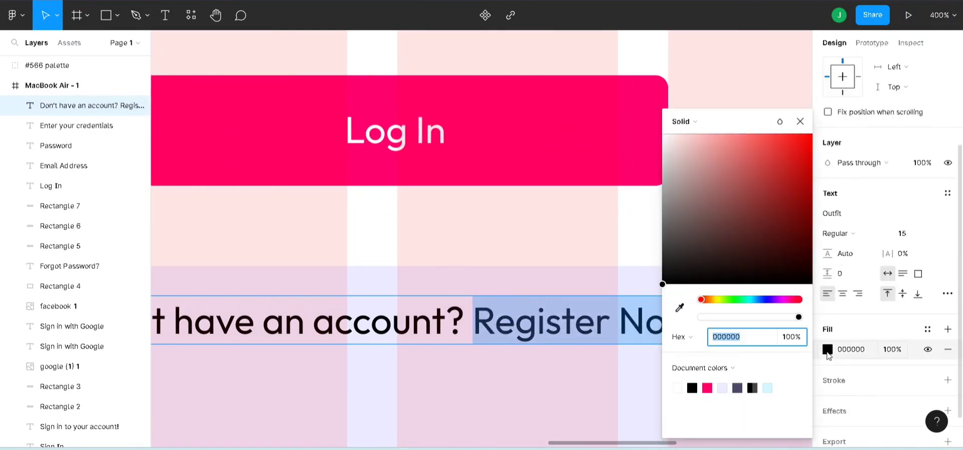
left_click(707, 388)
left_click(800, 121)
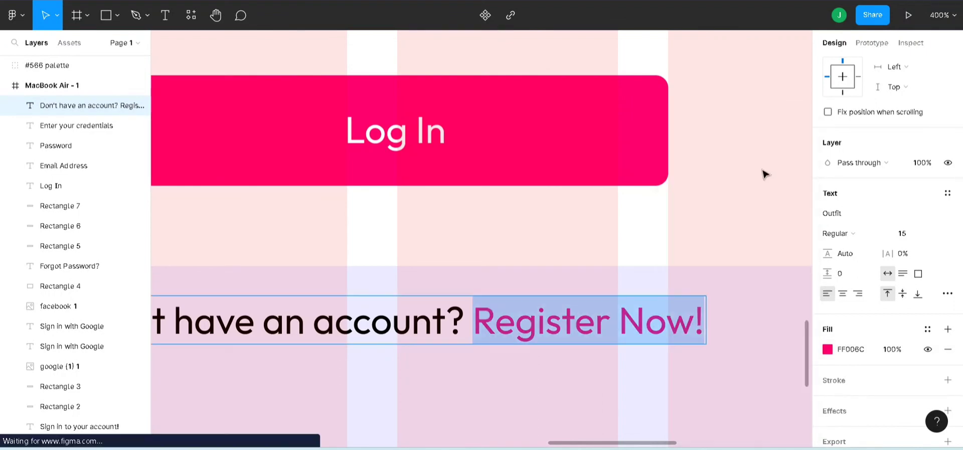
left_click(763, 174)
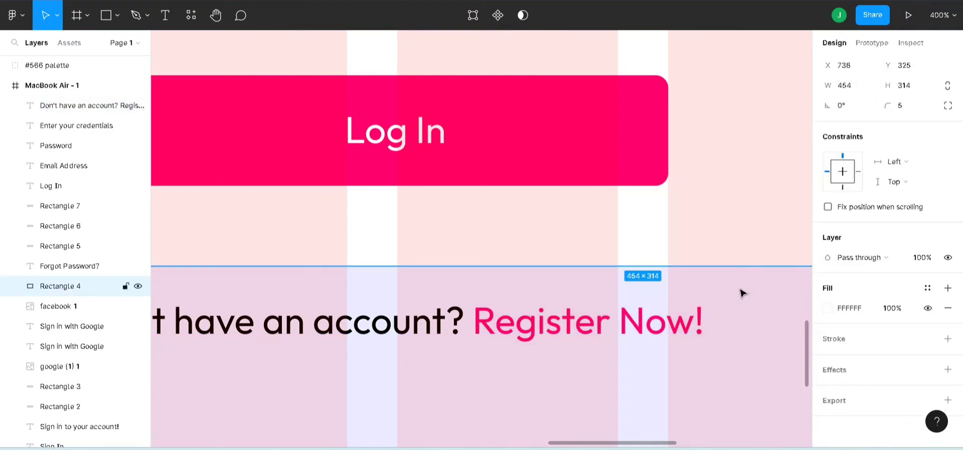
left_click(747, 329)
Step: Fit the whole design in view and hide the 12-column layout grid of the MacBook Air frame
key("minus")
key("minus")
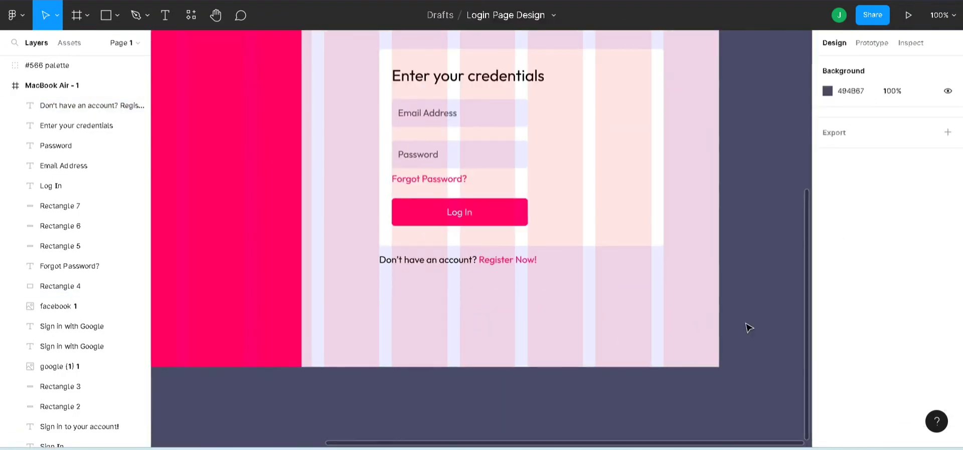
left_click(4, 85)
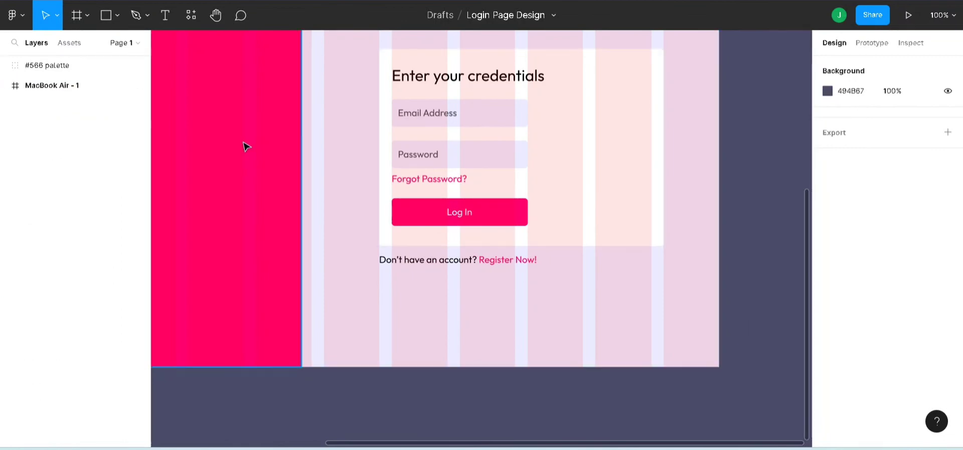
scroll(260, 146, "up", 2)
left_click(939, 15)
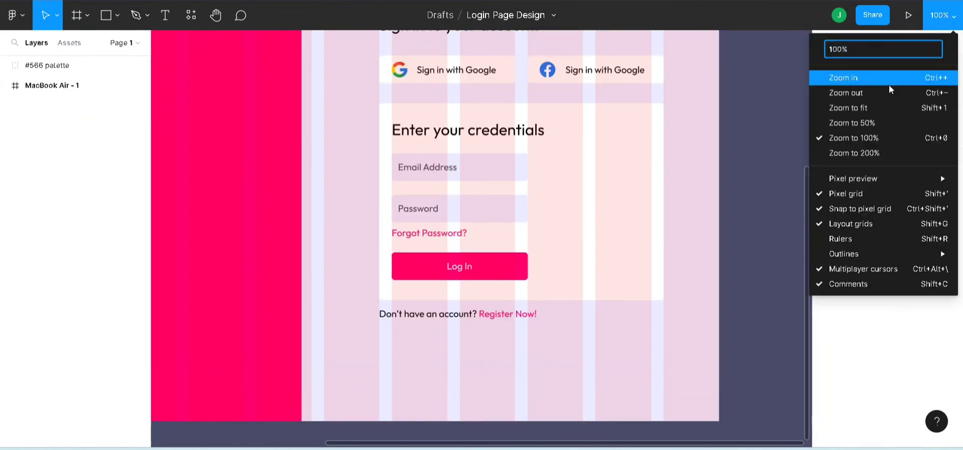
left_click(867, 108)
left_click(235, 86)
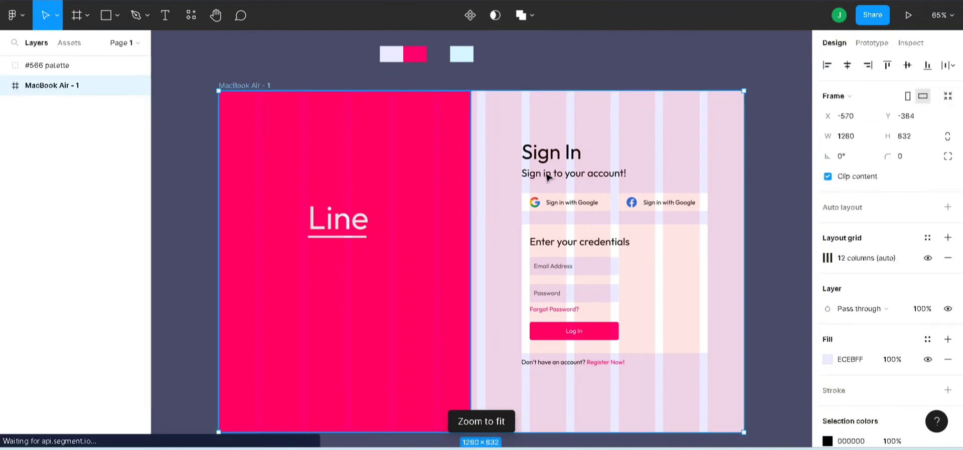
left_click(927, 258)
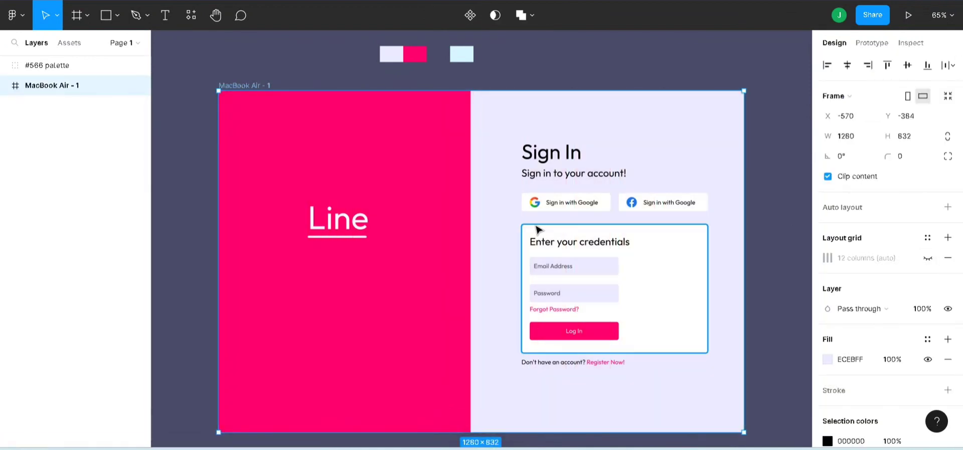